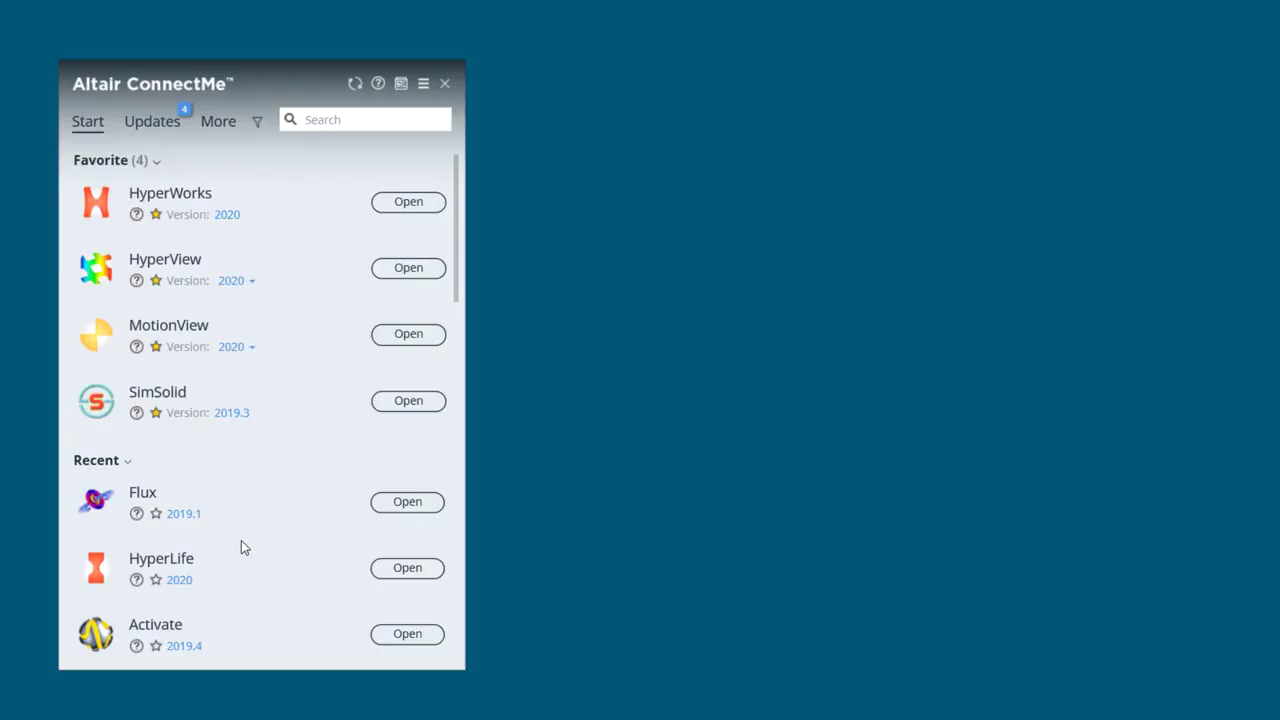
# Launch HyperWorks 2020 and search for "points" to open the point creation and editing tool
pyautogui.click(420, 202)
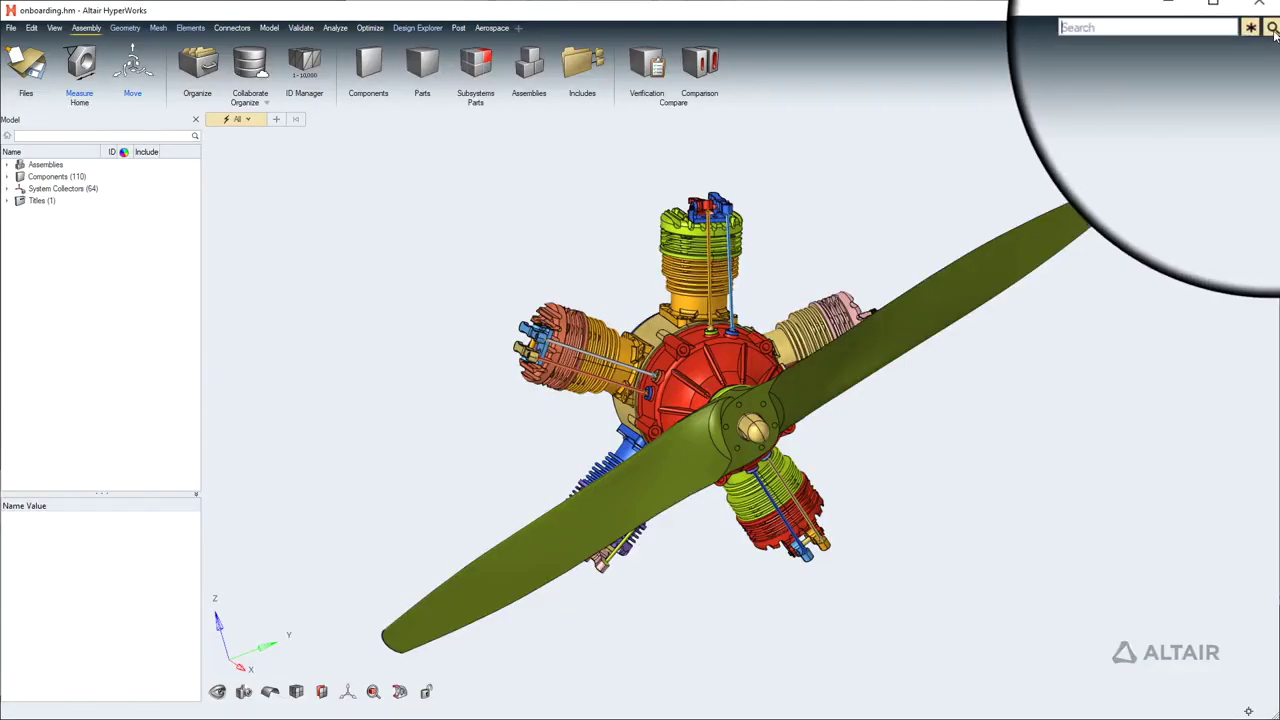
pyautogui.write('points')
pyautogui.press('Return')
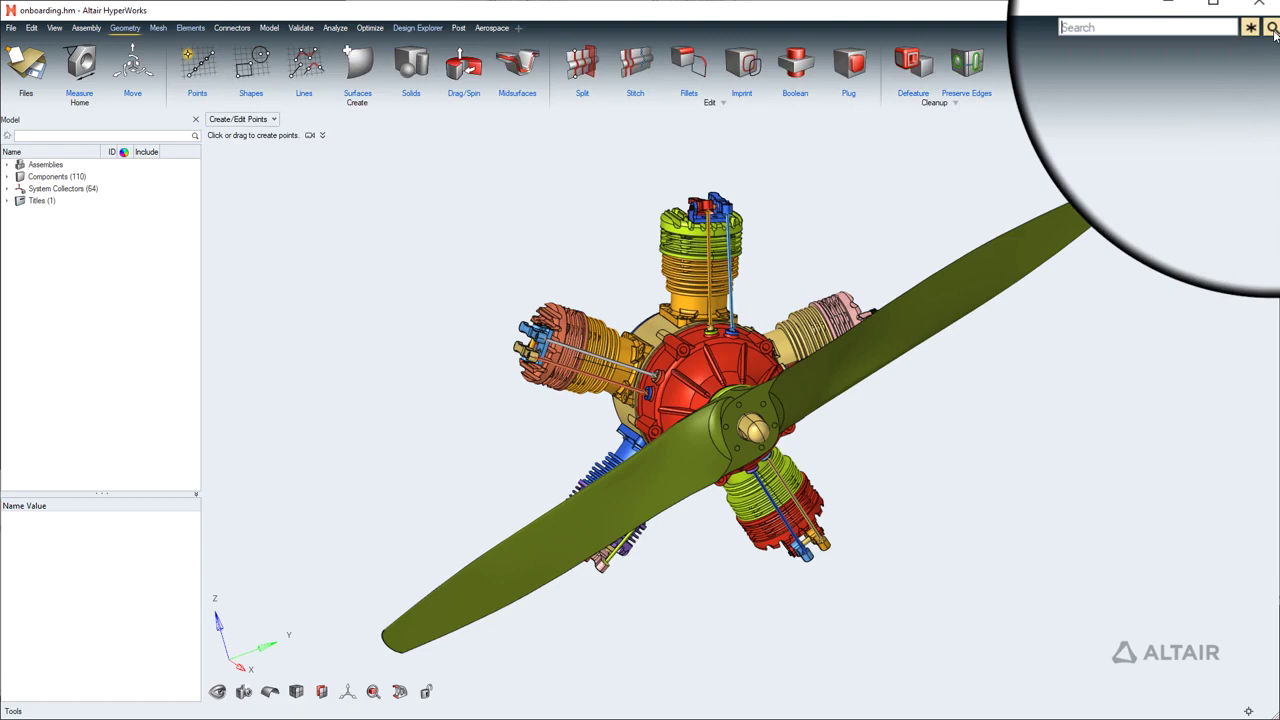
# Search for "pshell" and create a PSHELL property from the matching keyword
pyautogui.click(1271, 28)
pyautogui.write('pshell')
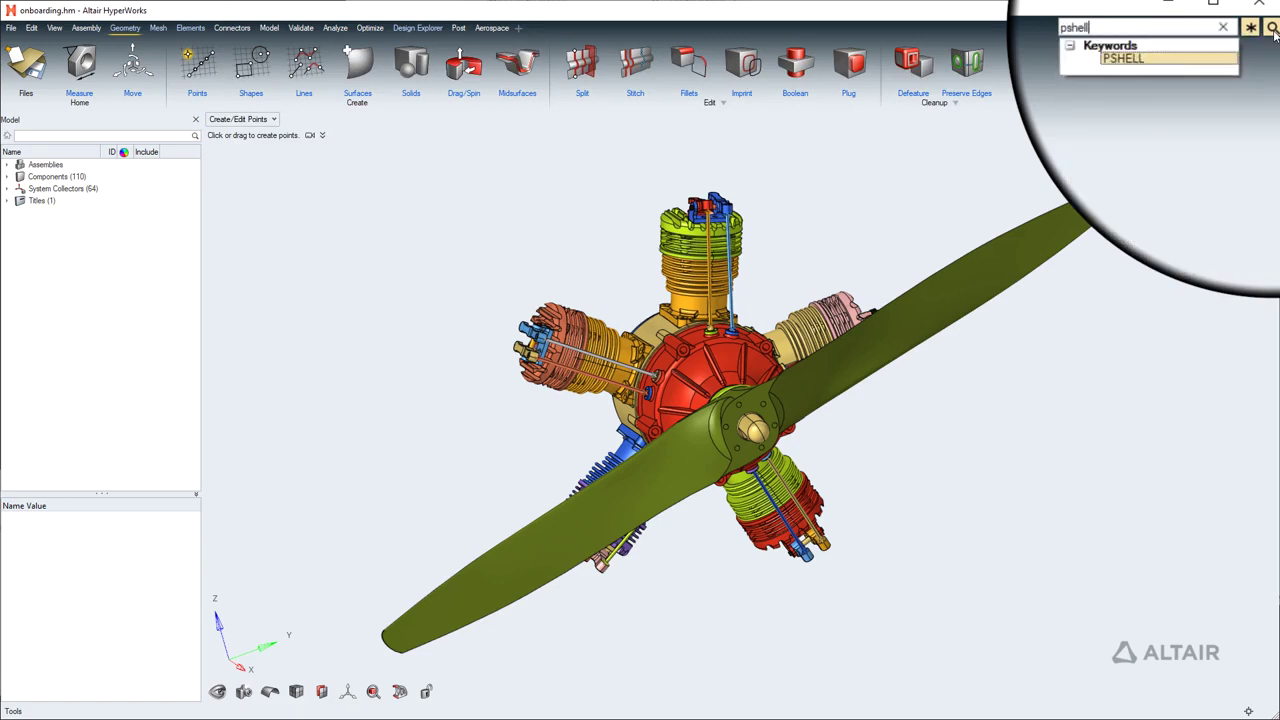
pyautogui.press('Return')
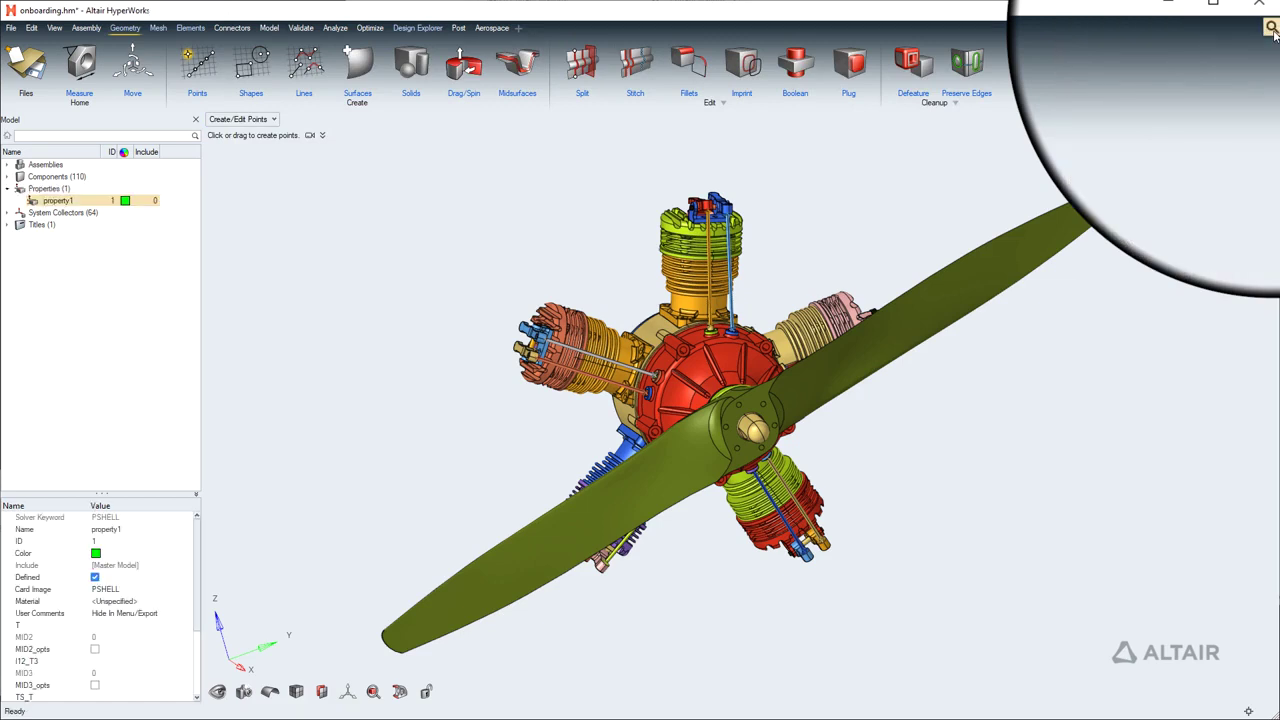
# Find the Translate function by searching for "translate", and switch from it to the suggested Move tool
pyautogui.click(1272, 28)
pyautogui.write('translate')
pyautogui.press('Return')
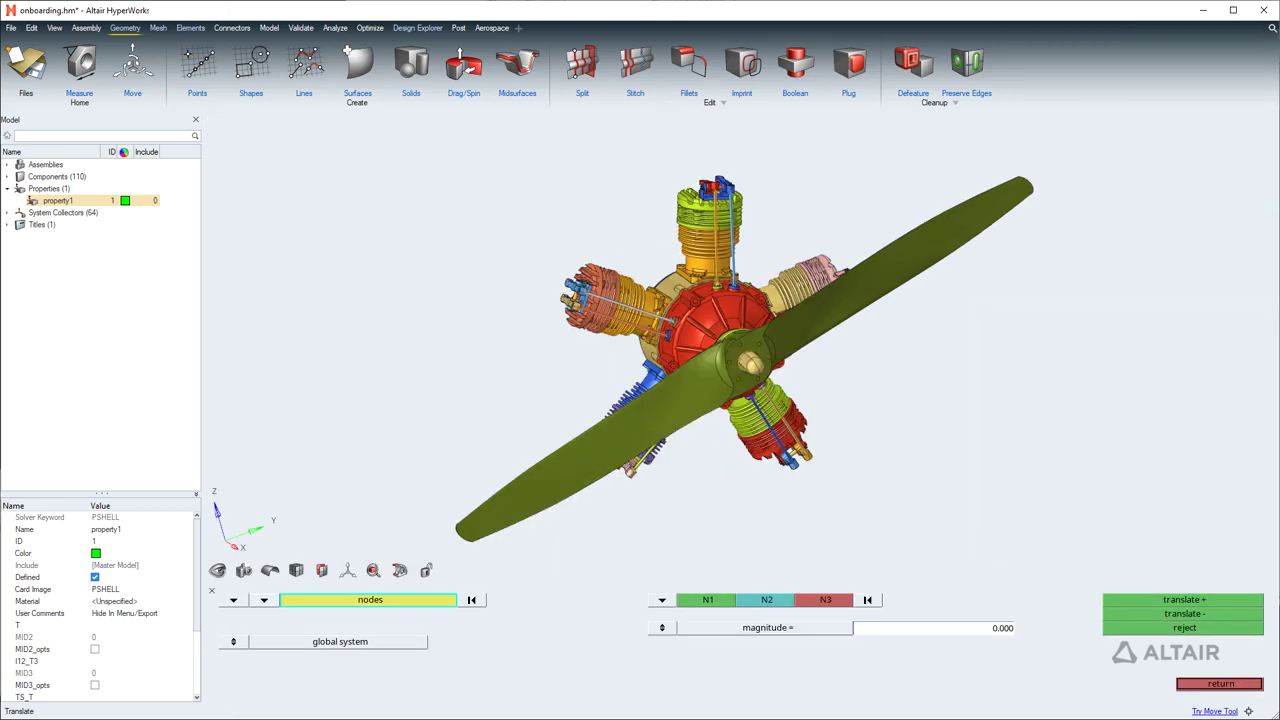
pyautogui.click(1217, 712)
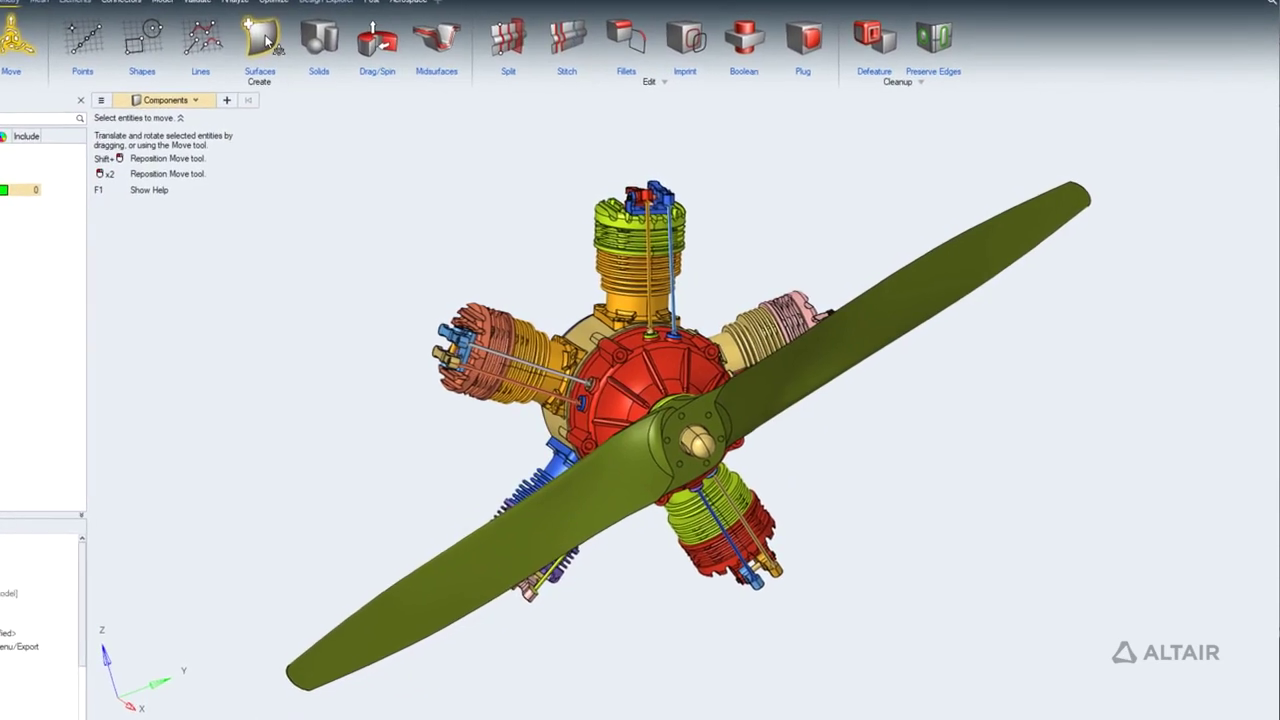
# Start the Surfaces tool in Patch mode, expand its usage instructions and open its video help
pyautogui.click(262, 38)
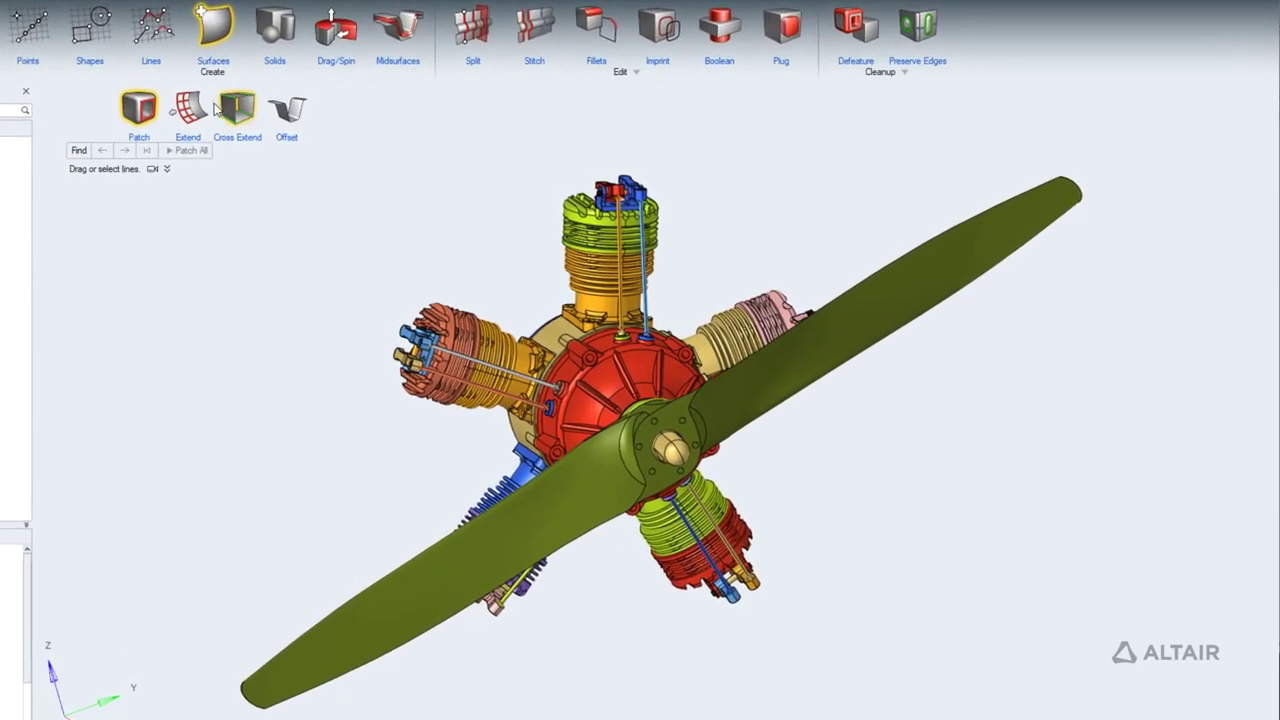
pyautogui.click(167, 169)
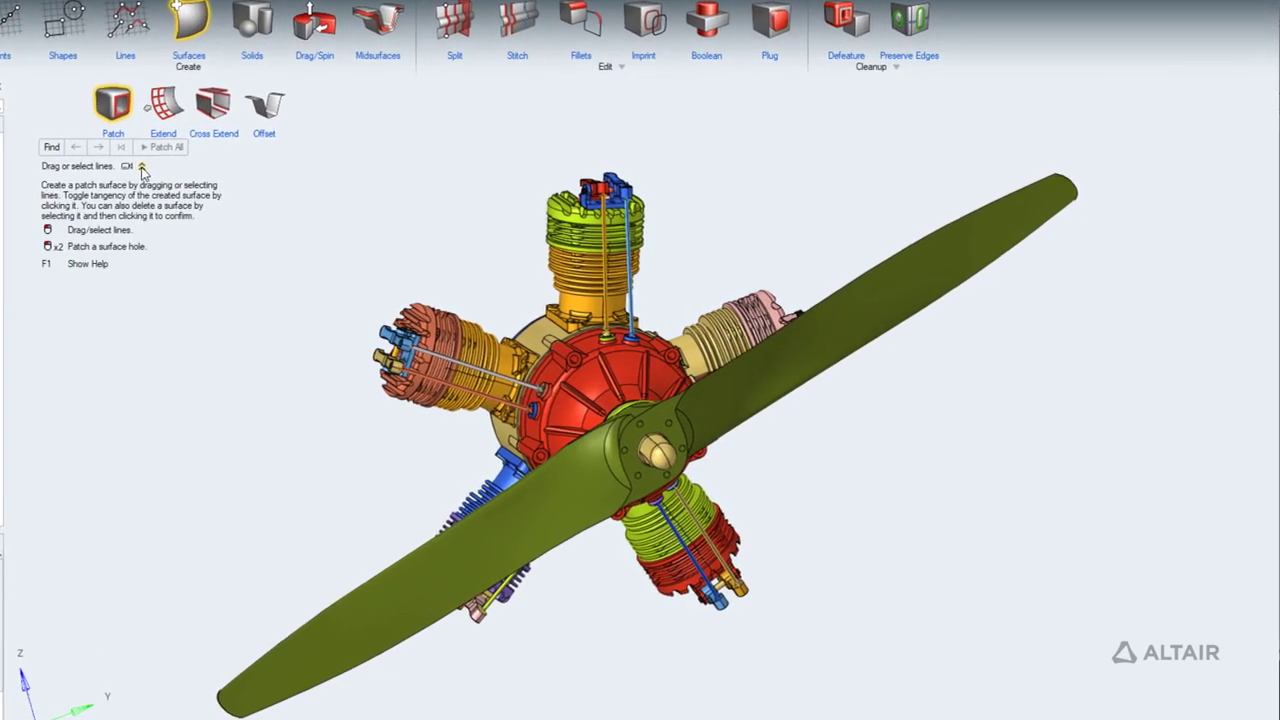
pyautogui.click(127, 166)
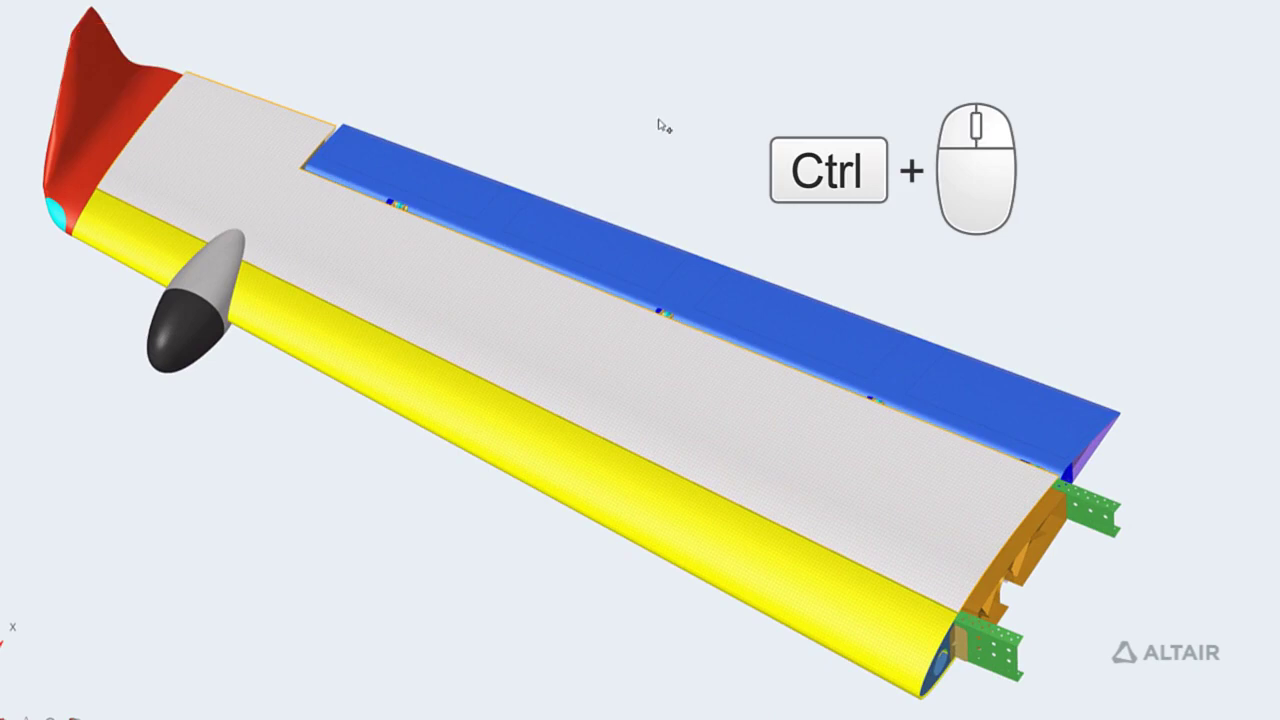
# Fit, pan and zoom the view of the wing model, and open the program preferences
pyautogui.press('f')
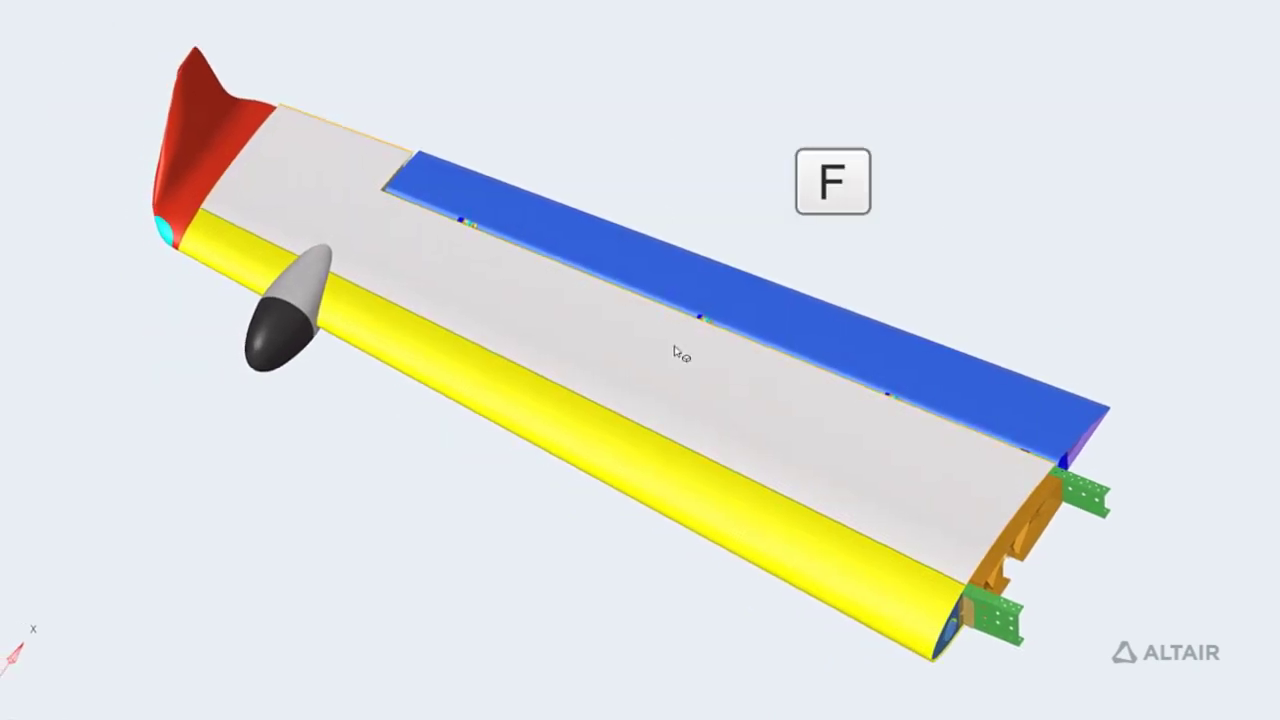
pyautogui.moveTo(675, 350)
pyautogui.mouseDown(button='right')
pyautogui.moveTo(230, 345)
pyautogui.moveTo(755, 347)
pyautogui.moveTo(660, 346)
pyautogui.mouseUp(button='right')
pyautogui.scroll(-5, 596, 352)
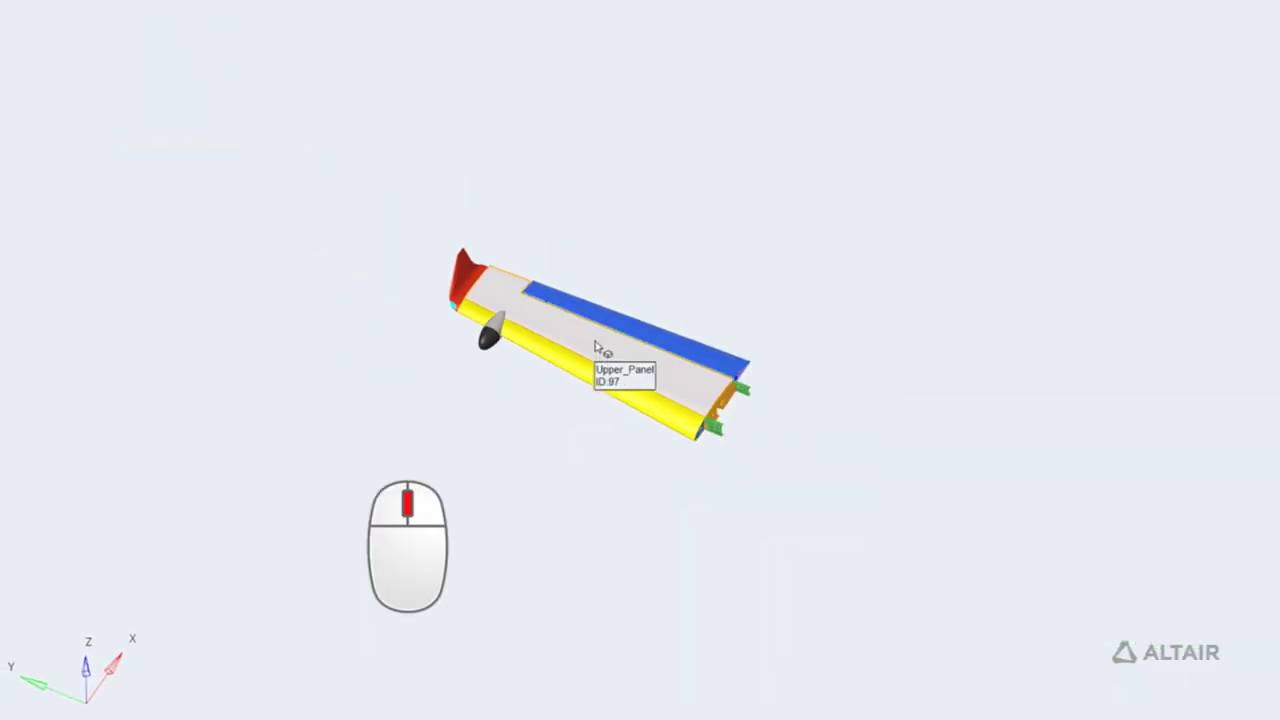
pyautogui.scroll(8, 600, 350)
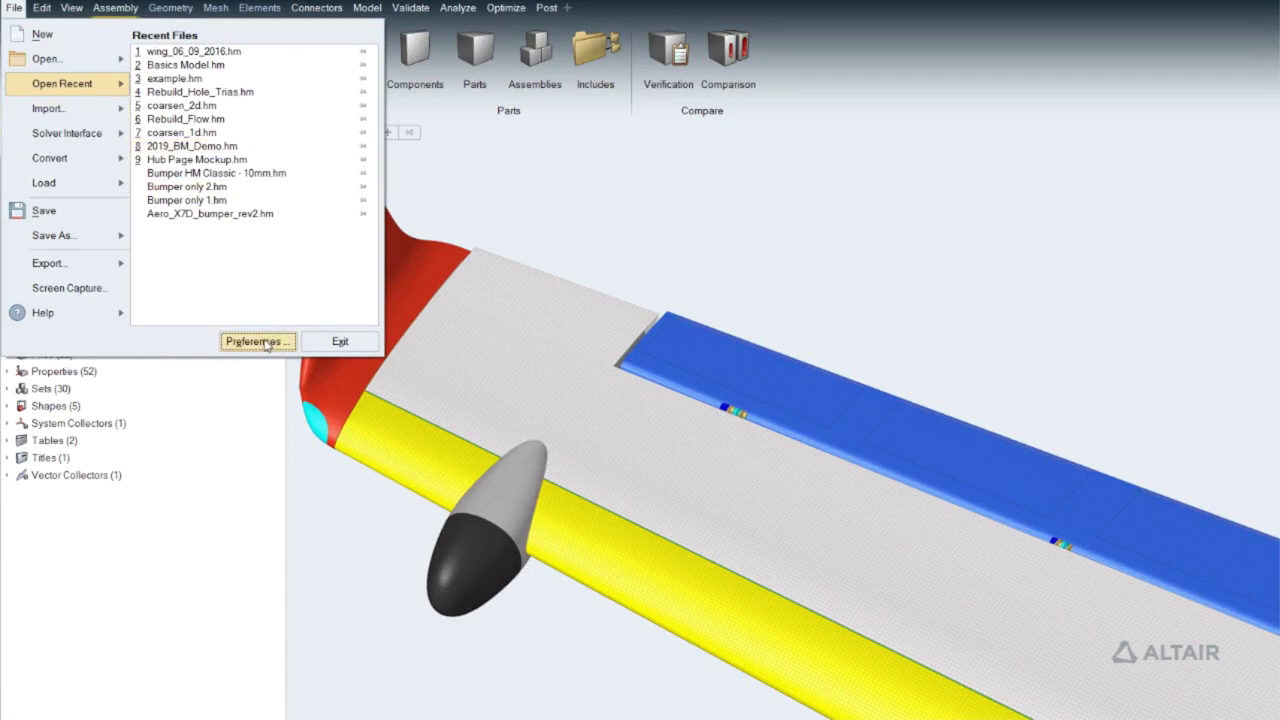
pyautogui.click(258, 341)
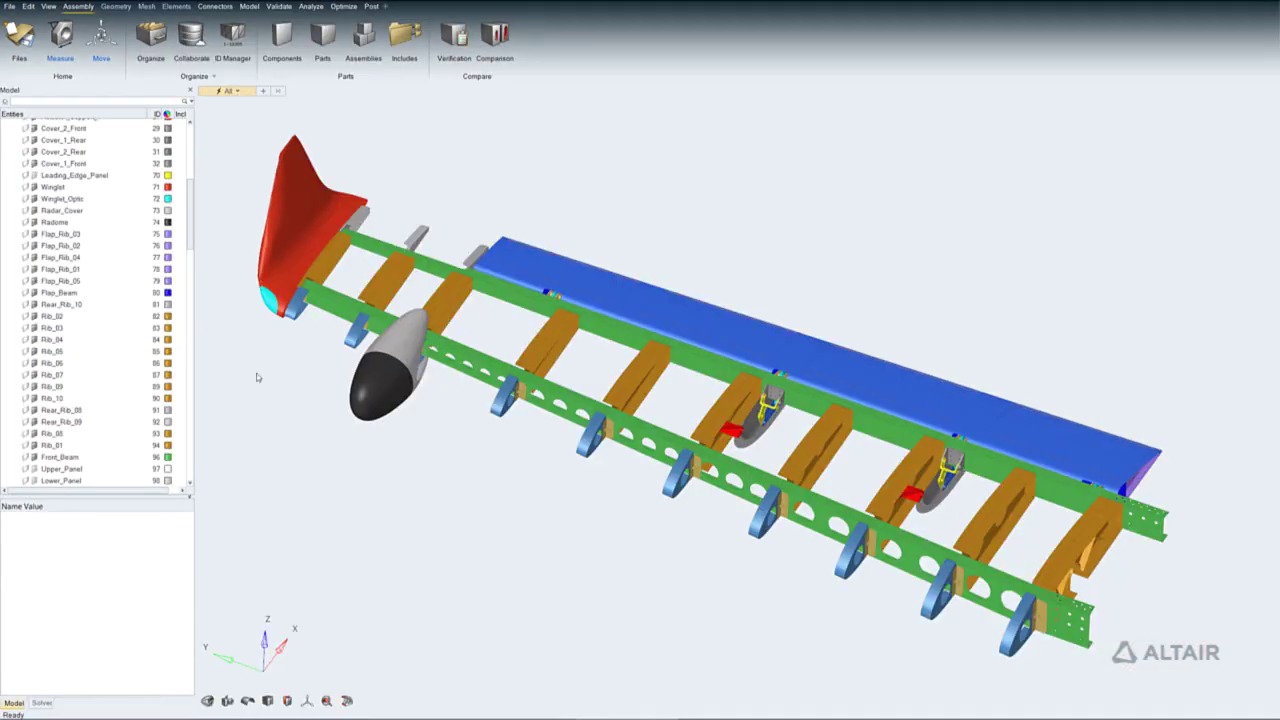
# Select the rib components Rib_10, Rib_09 and Rib_08 near the winglet, leaving Rib_07 out of the selection
pyautogui.click(328, 260)
pyautogui.click(394, 284)
pyautogui.click(445, 300)
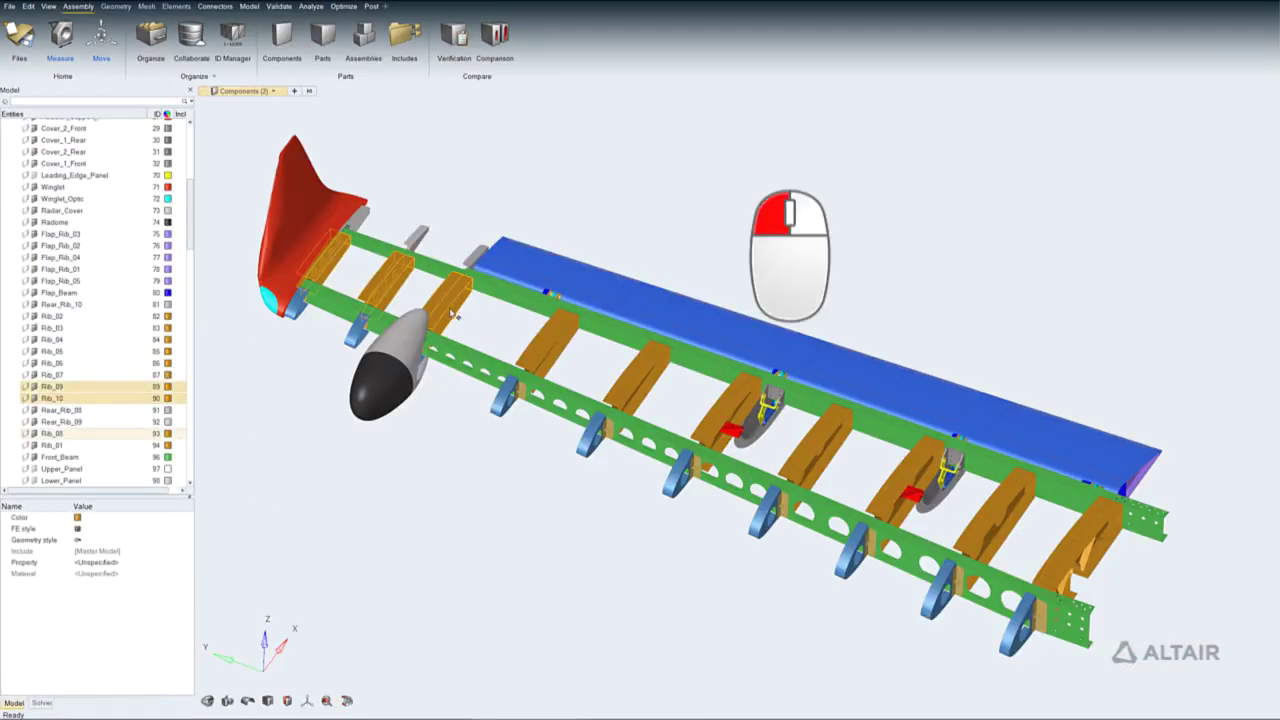
pyautogui.keyDown('shift'); pyautogui.click(560, 338); pyautogui.keyUp('shift')
pyautogui.keyDown('shift'); pyautogui.rightClick(563, 341); pyautogui.keyUp('shift')
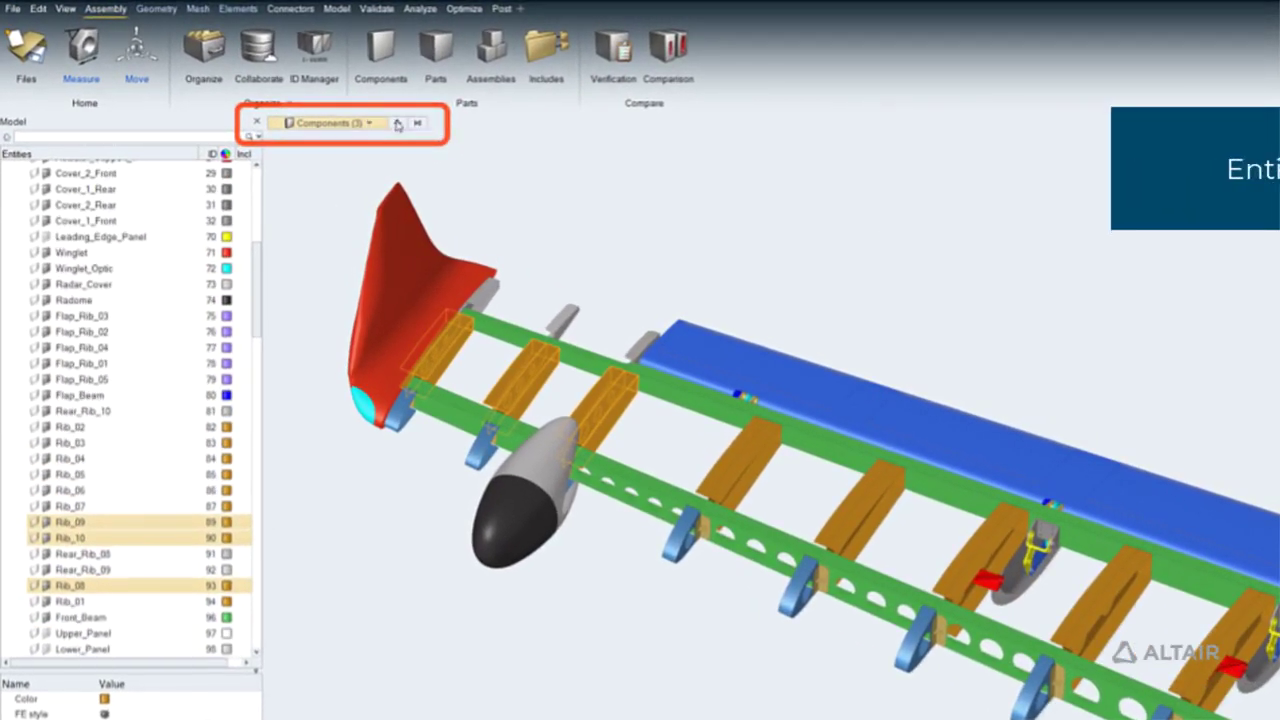
# Open Advanced Selection for the components, review the available selection methods such as By List and By Assembly, and close it
pyautogui.click(397, 123)
pyautogui.moveTo(392, 141); pyautogui.dragTo(660, 250)
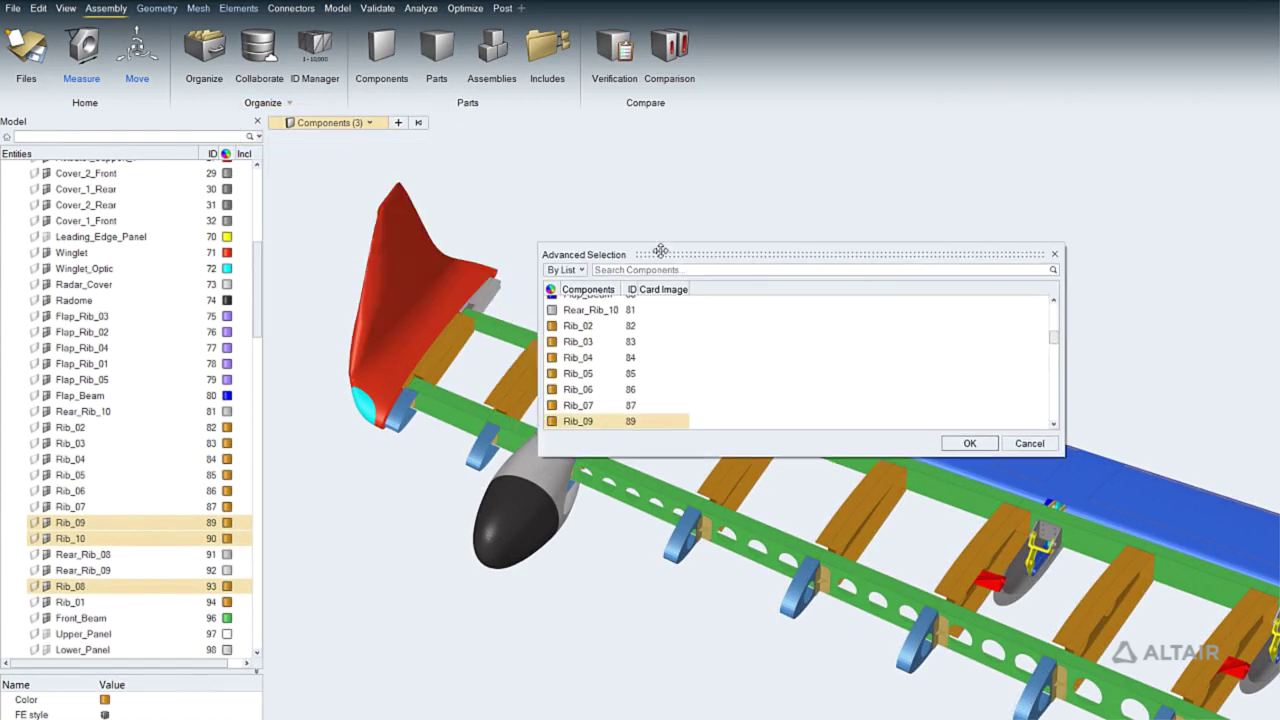
pyautogui.click(570, 272)
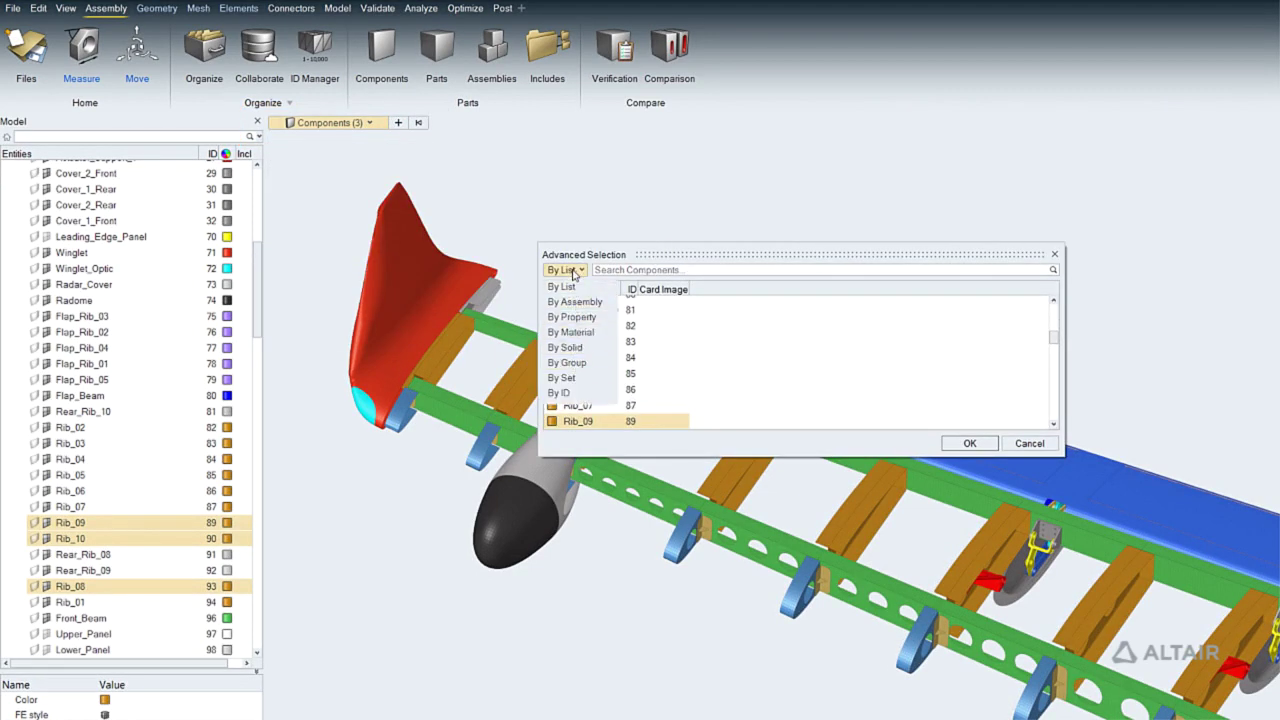
pyautogui.click(1057, 259)
pyautogui.click(1057, 259)
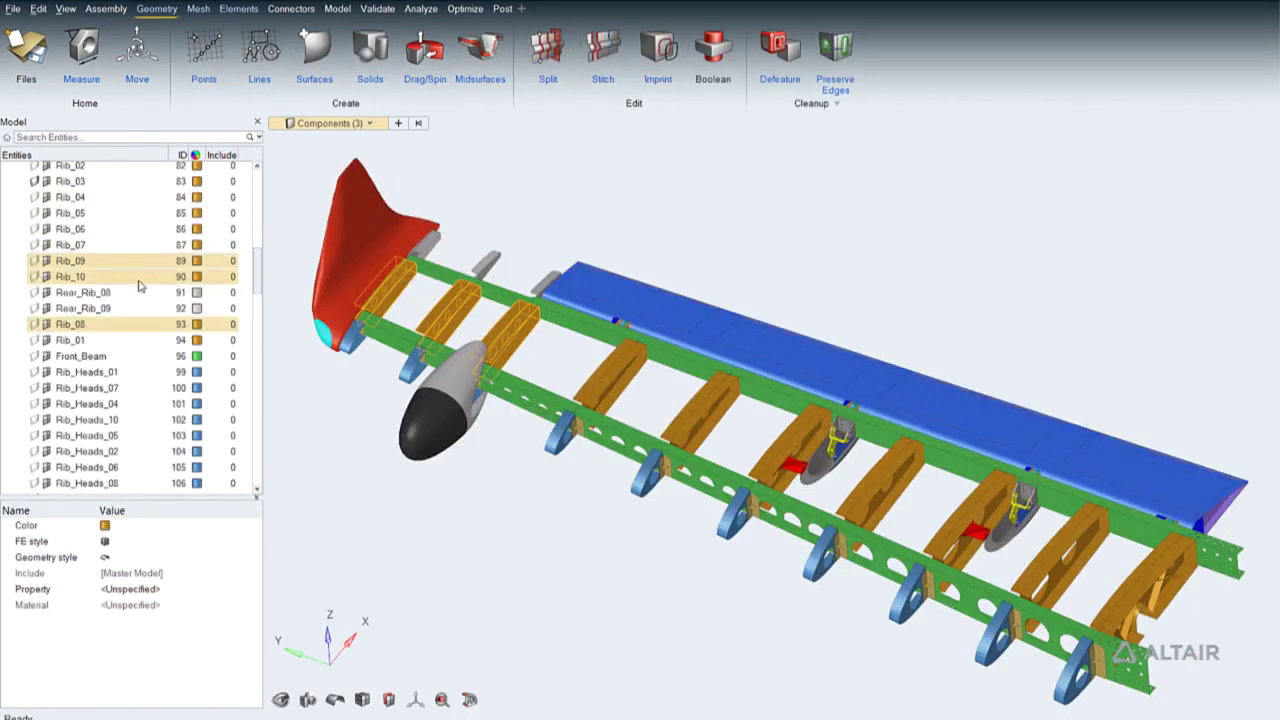
# Clear the component selection and window-select the components on the winglet half of the wing
pyautogui.rightClick(312, 405)
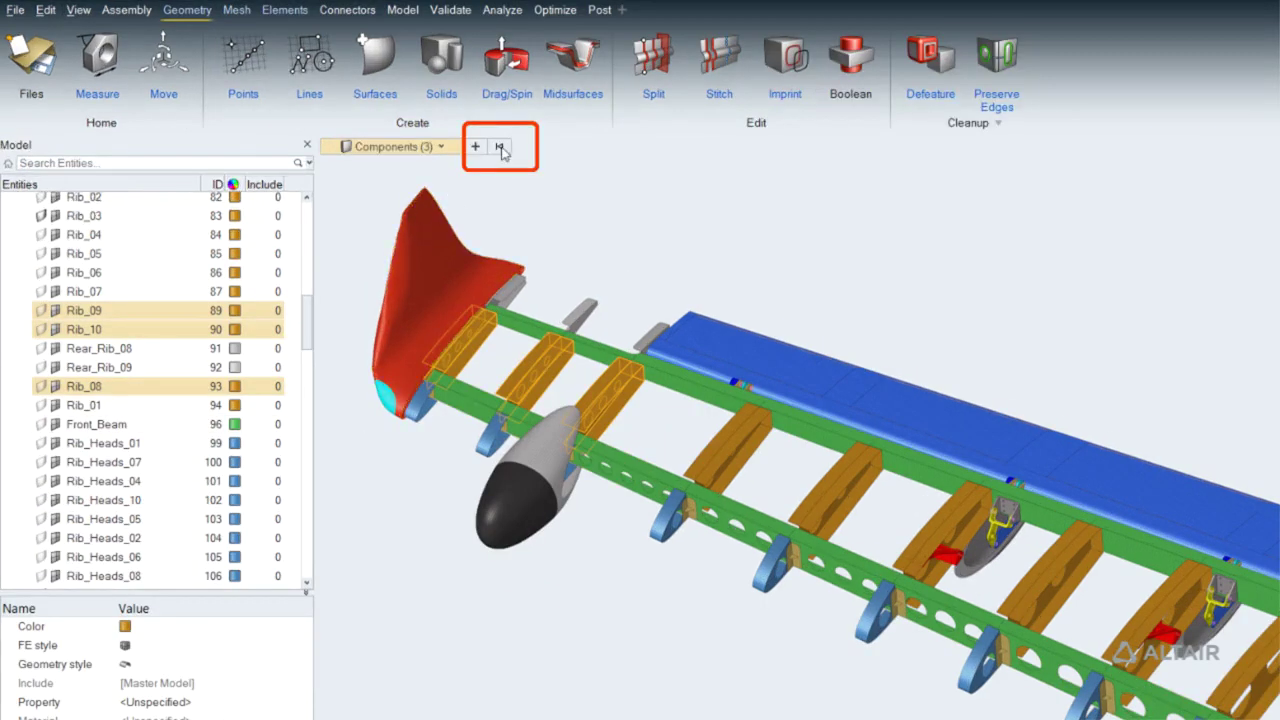
pyautogui.click(502, 149)
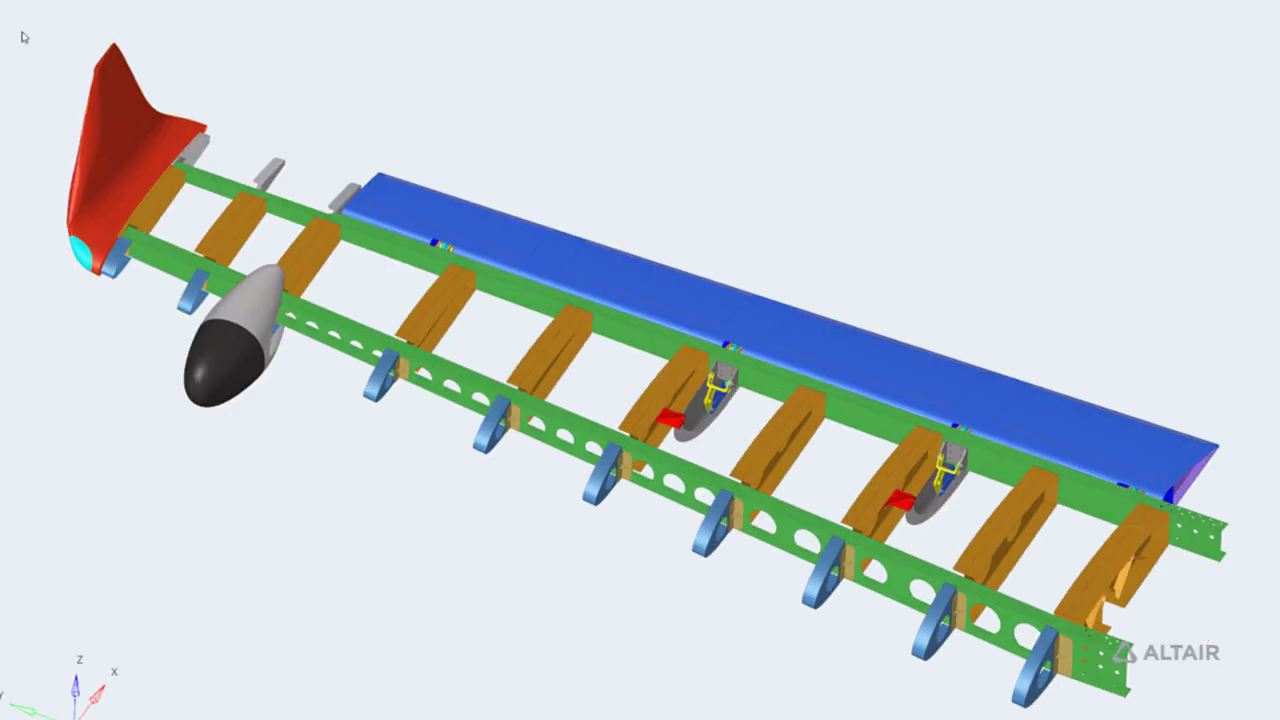
pyautogui.moveTo(23, 37); pyautogui.dragTo(584, 518)
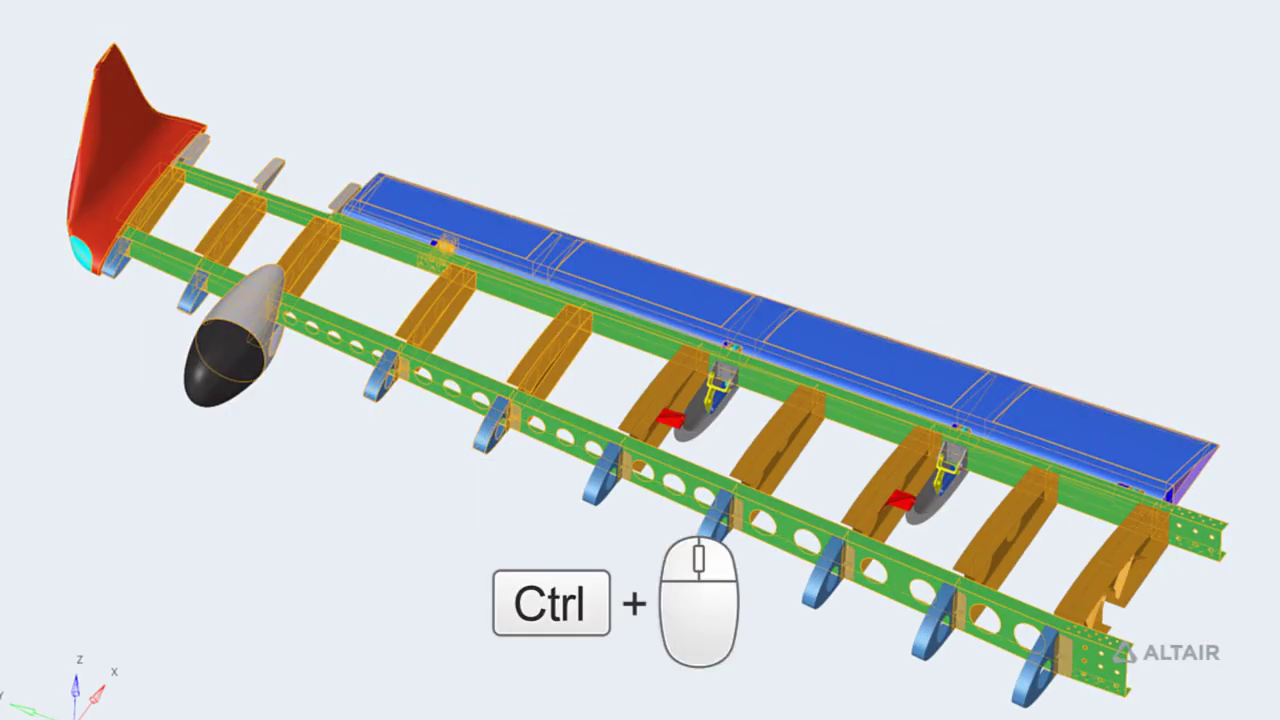
pyautogui.keyDown('ctrl'); pyautogui.click(1025, 688); pyautogui.keyUp('ctrl')
pyautogui.keyDown('ctrl'); pyautogui.click(929, 636); pyautogui.keyUp('ctrl')
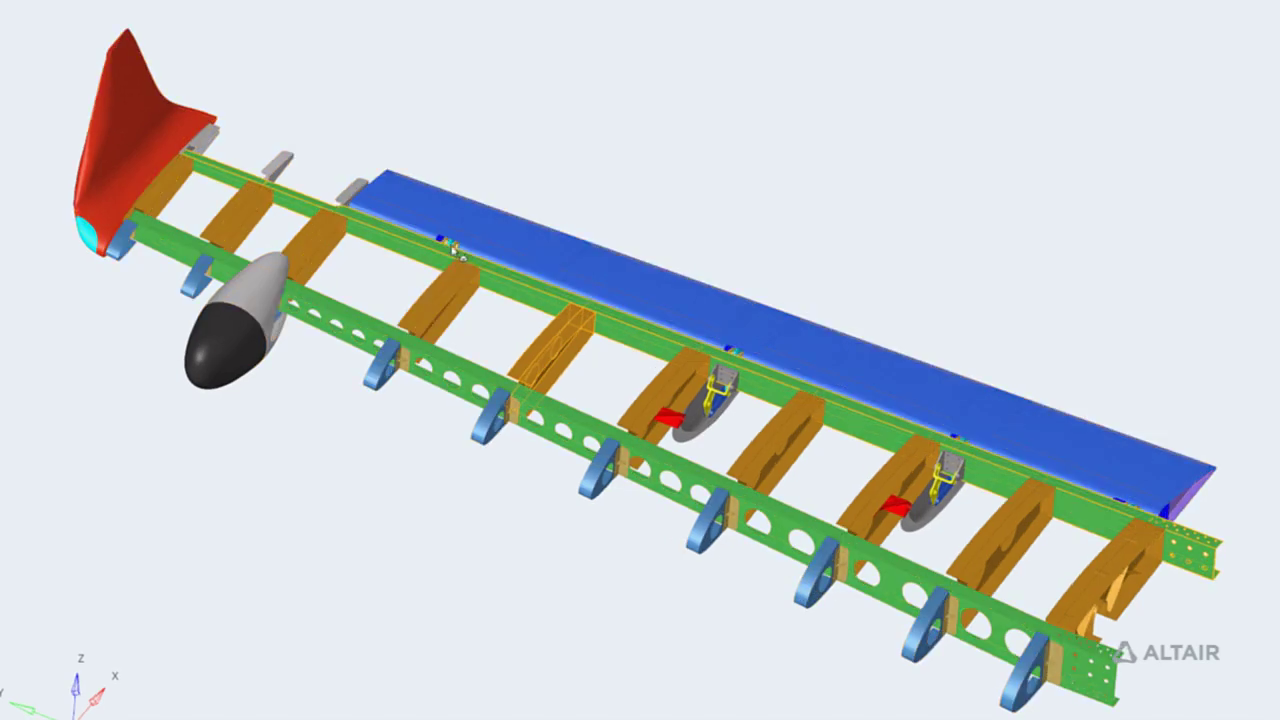
# Open Rib_07 for editing in the Edit Components dialog and activate its name for editing
pyautogui.click(449, 300)
pyautogui.rightClick(449, 305)
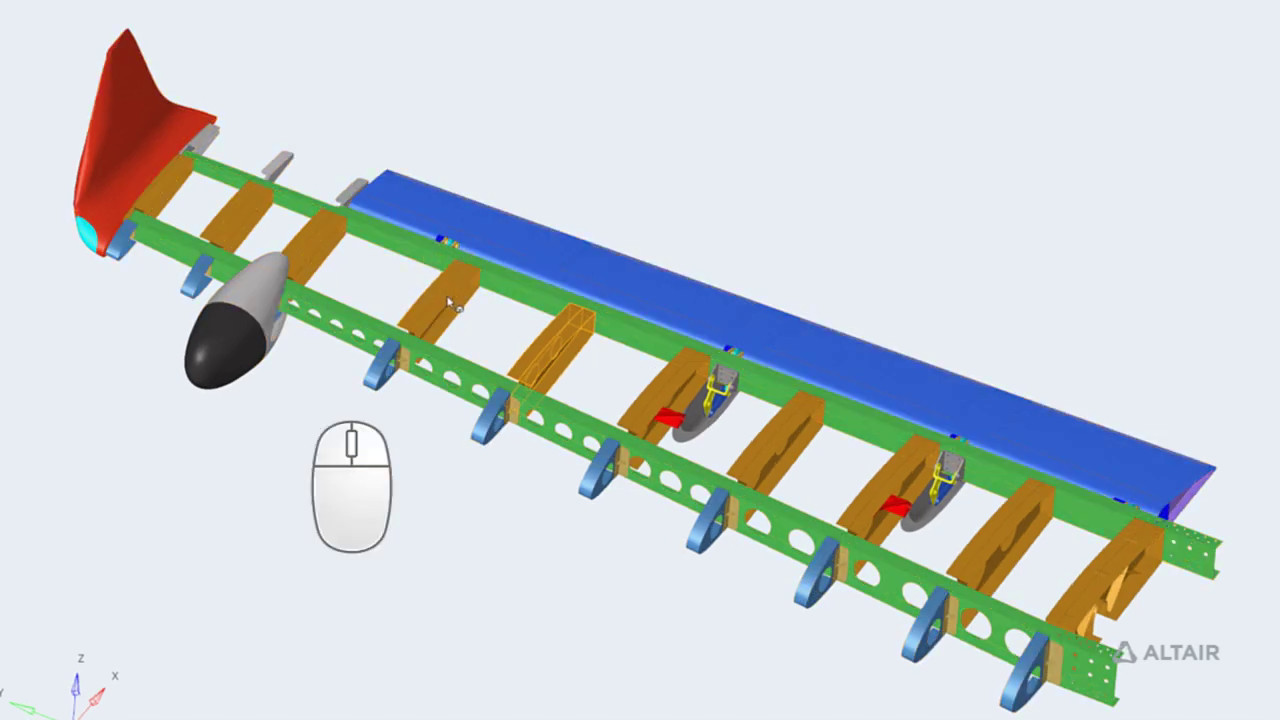
pyautogui.moveTo(456, 306)
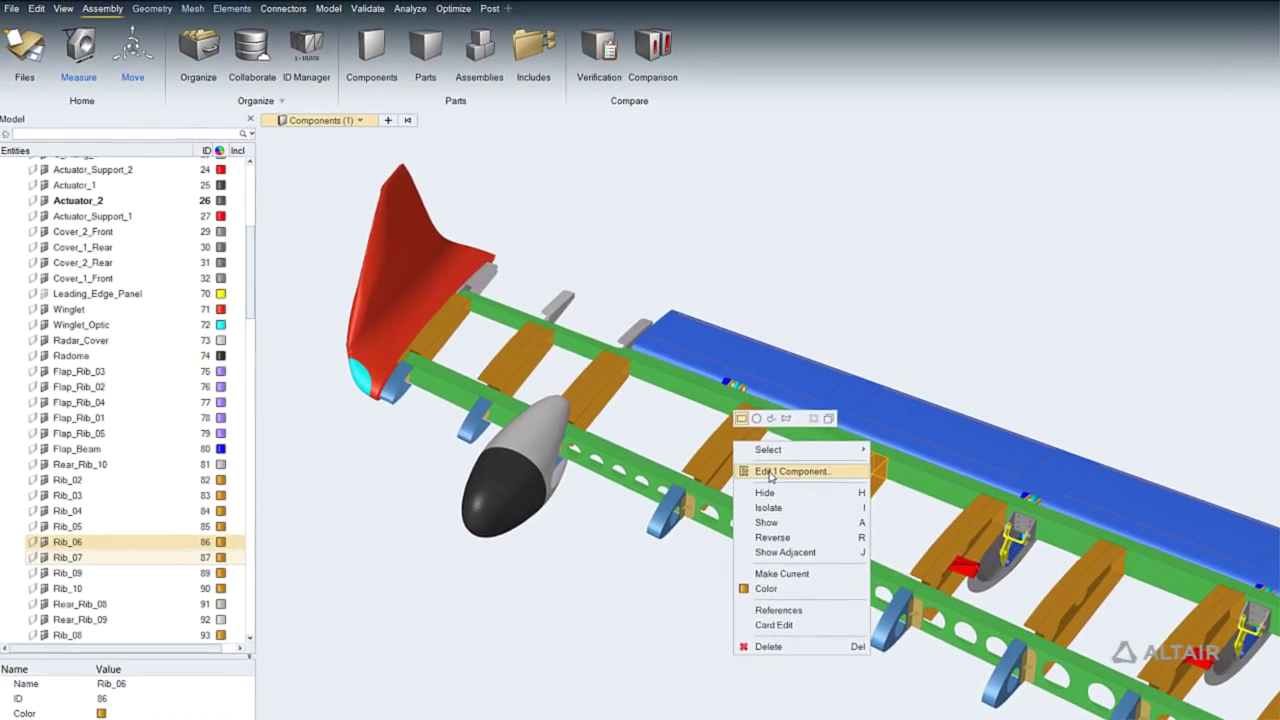
pyautogui.click(633, 411)
pyautogui.doubleClick(724, 455)
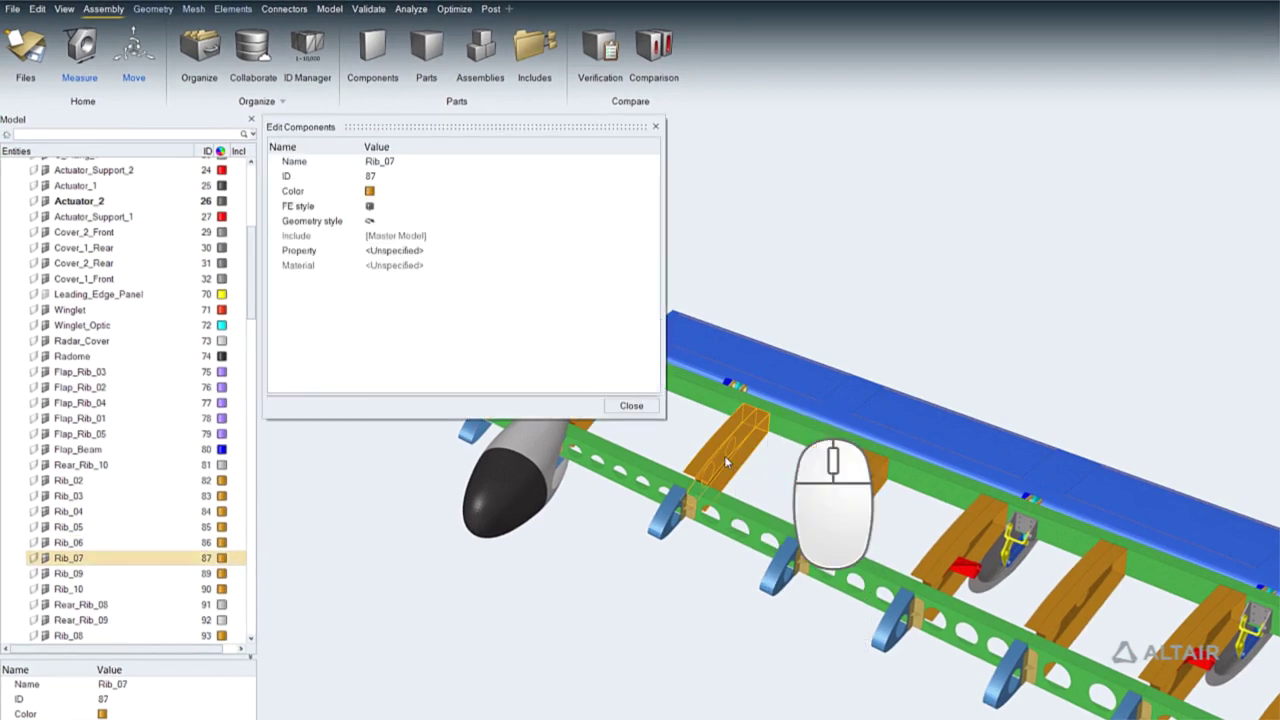
pyautogui.click(410, 162)
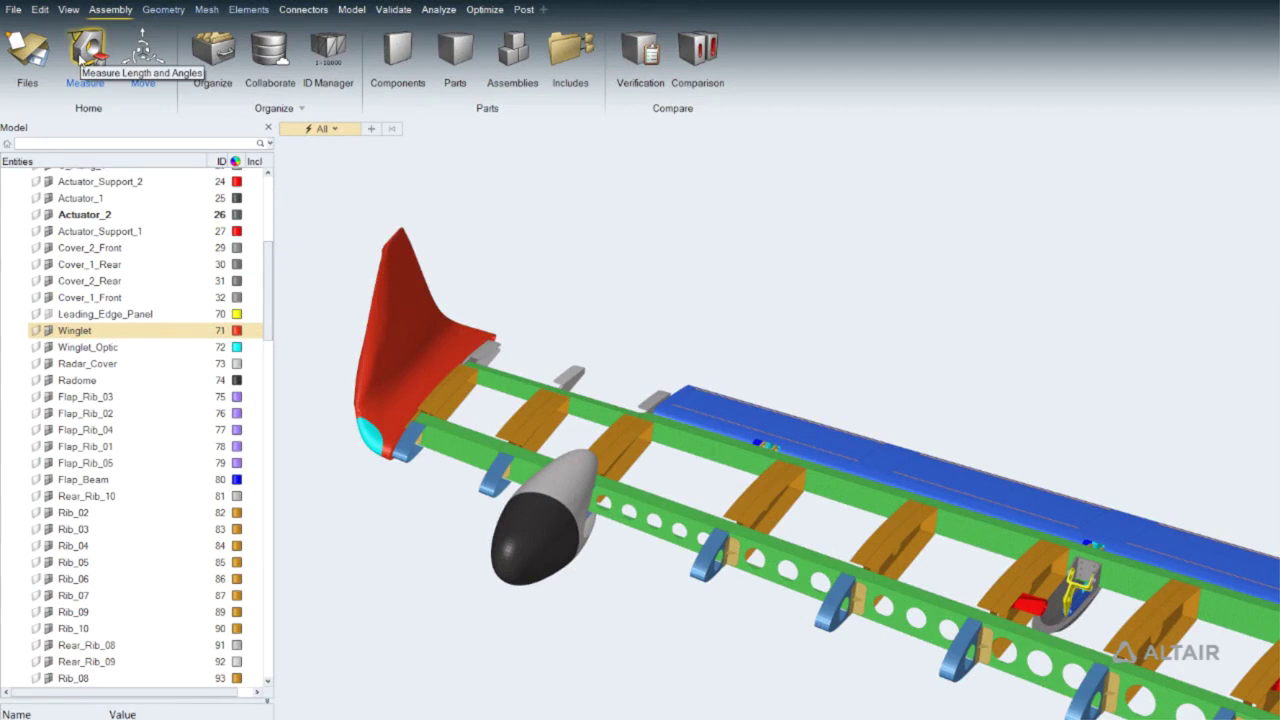
# Start the Move tool on the winglet and exit the tool
pyautogui.click(143, 50)
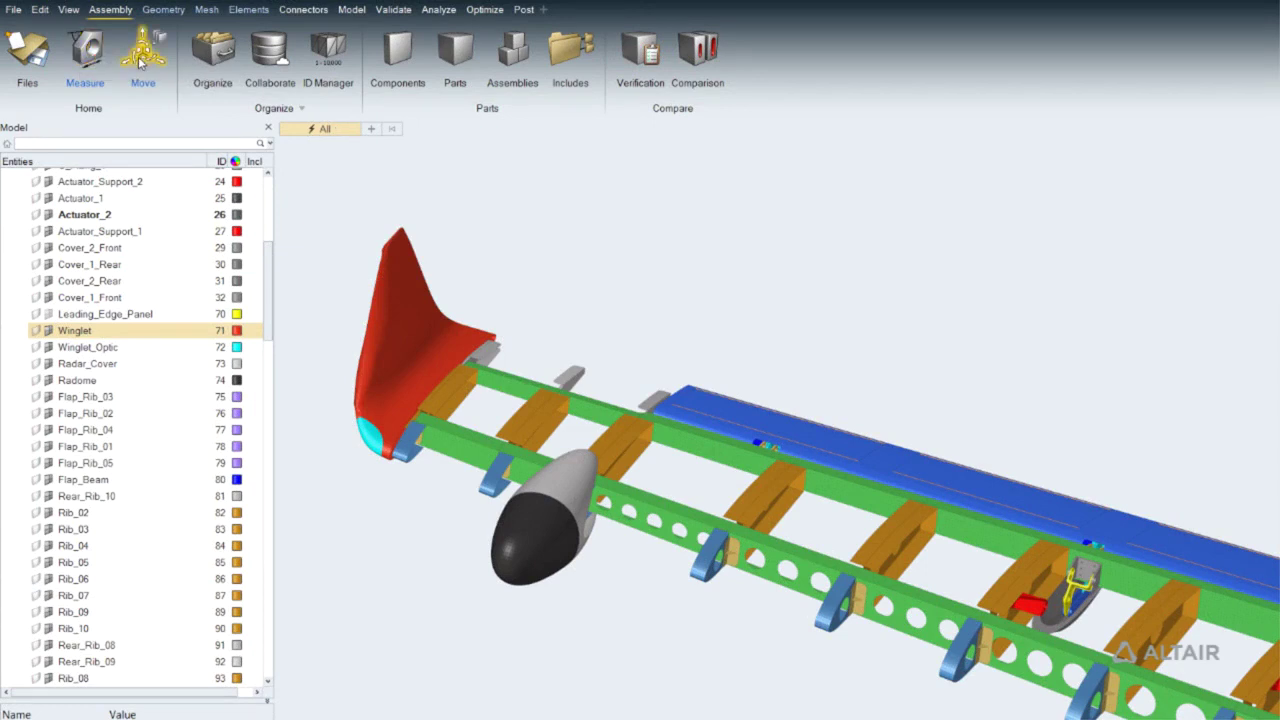
pyautogui.click(402, 295)
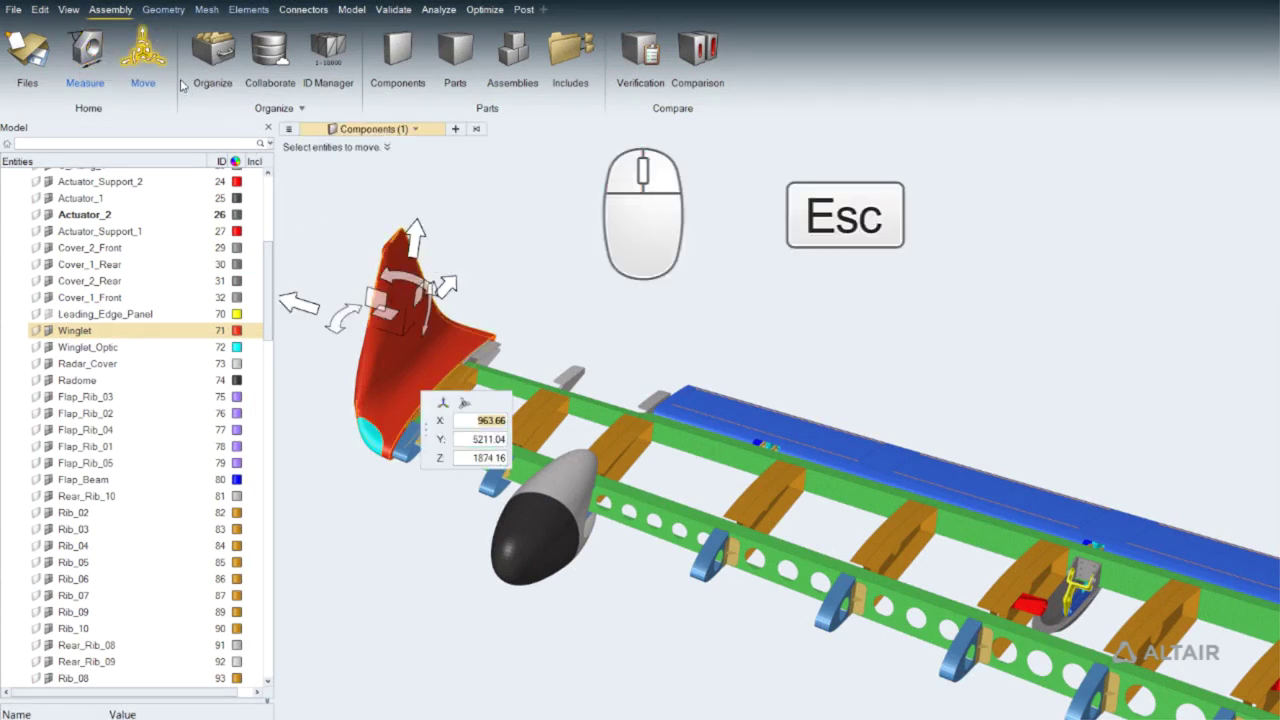
pyautogui.press('Escape')
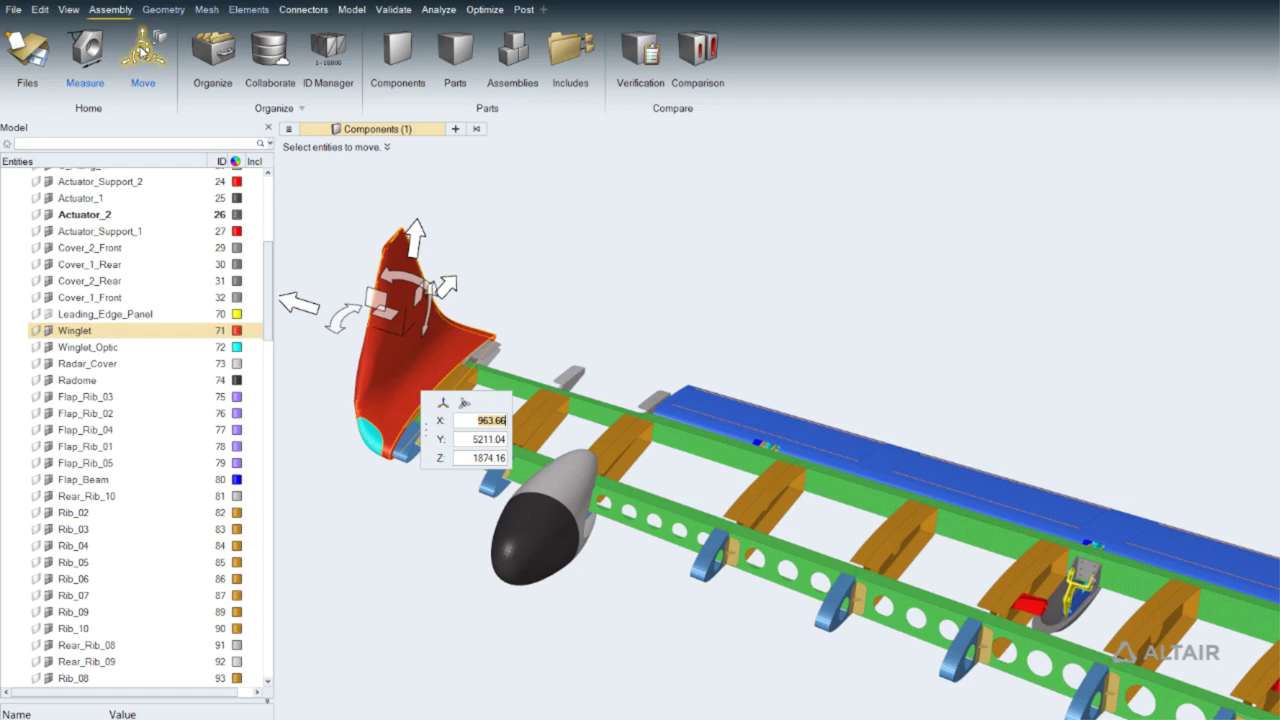
# Review the tools available for geometry, meshing, model setup and connectors
pyautogui.click(163, 10)
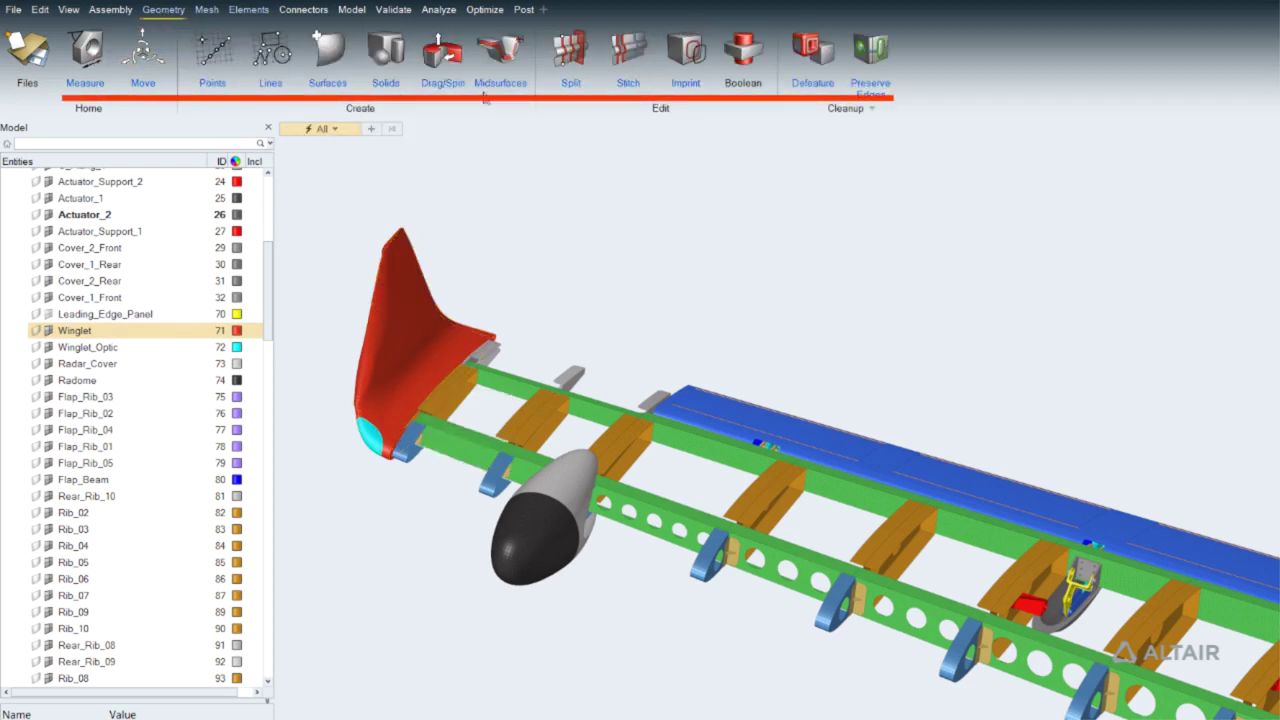
pyautogui.click(206, 10)
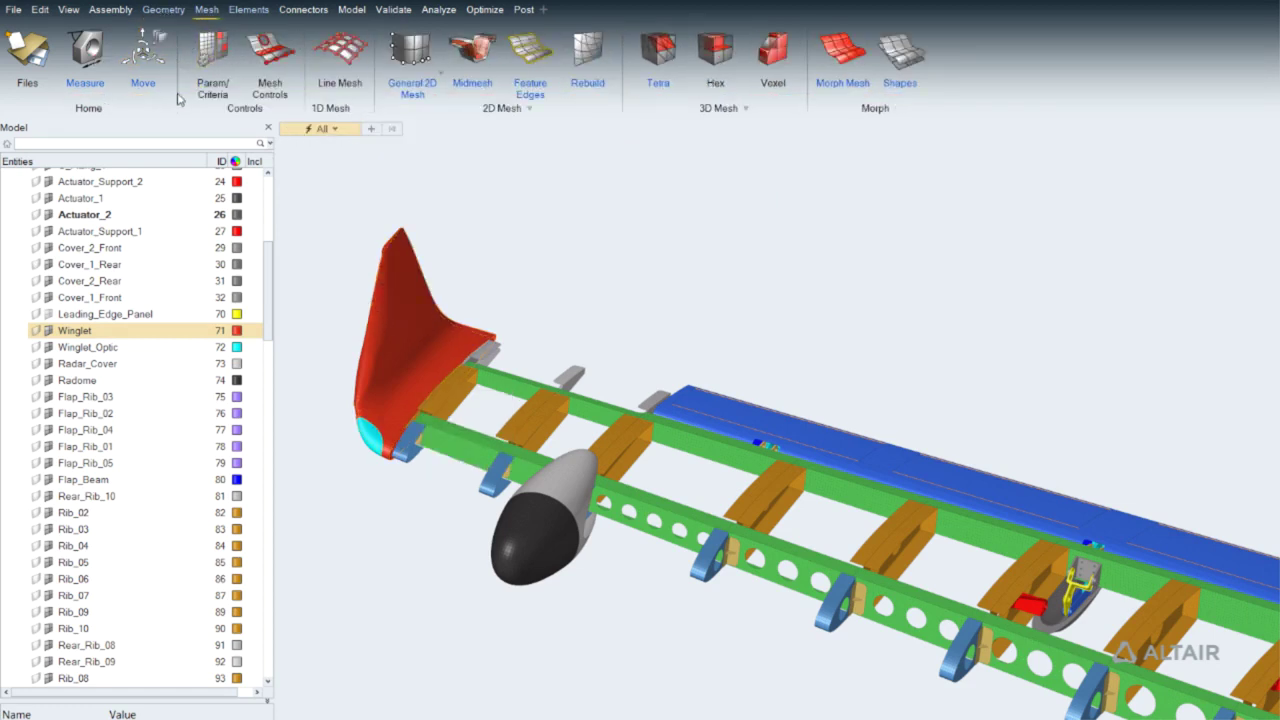
pyautogui.click(351, 9)
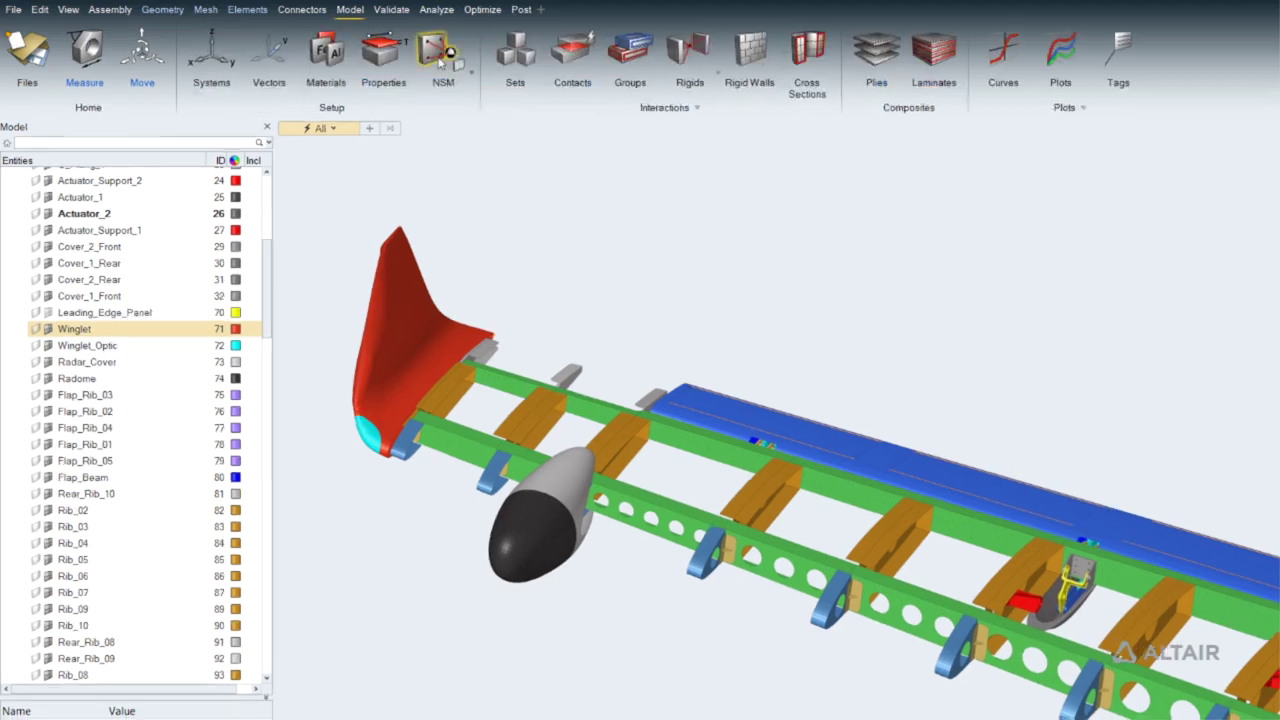
pyautogui.click(226, 8)
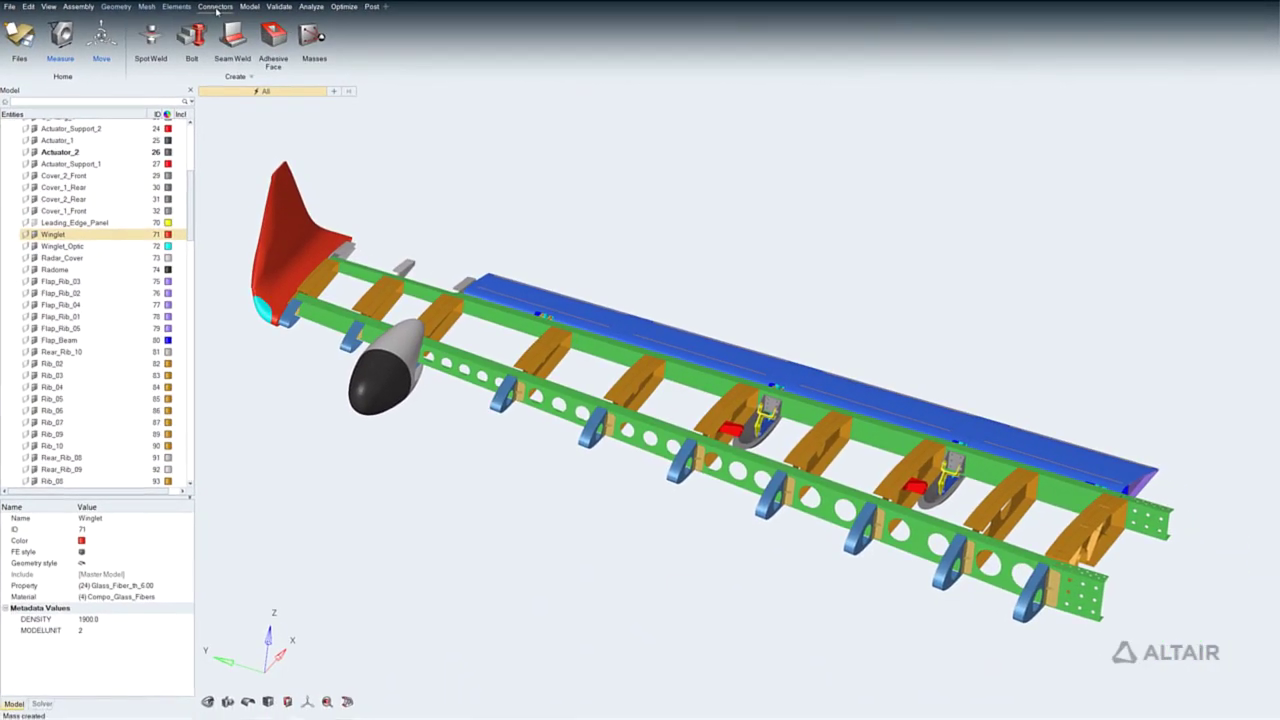
pyautogui.click(158, 40)
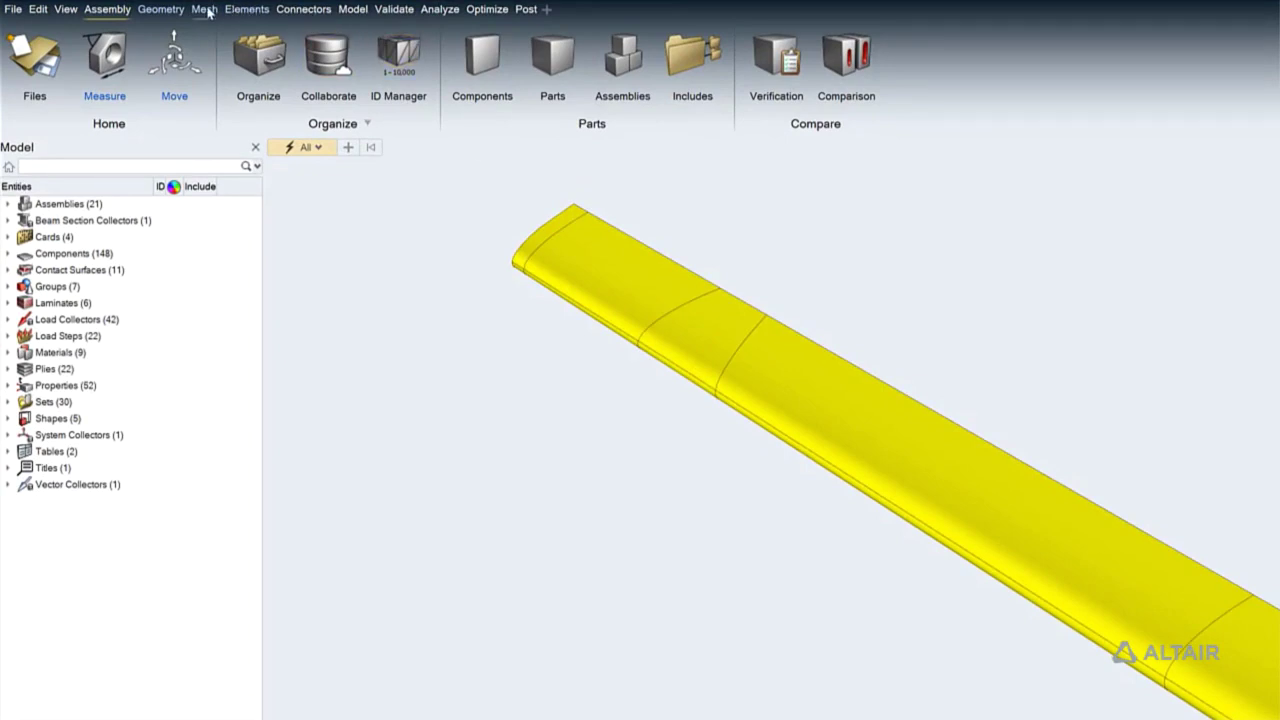
# Review the Rigid Body Mesh tool's options and the Meshing page of the HyperMesh preferences
pyautogui.click(206, 10)
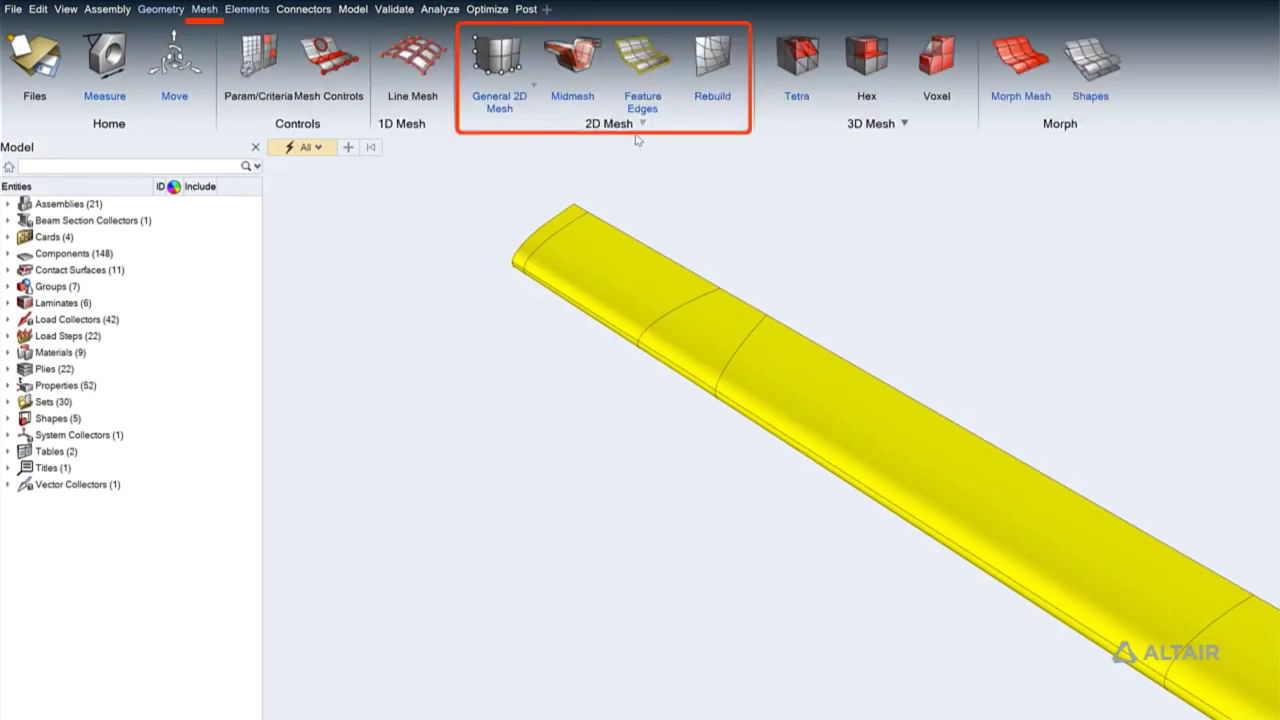
pyautogui.click(535, 88)
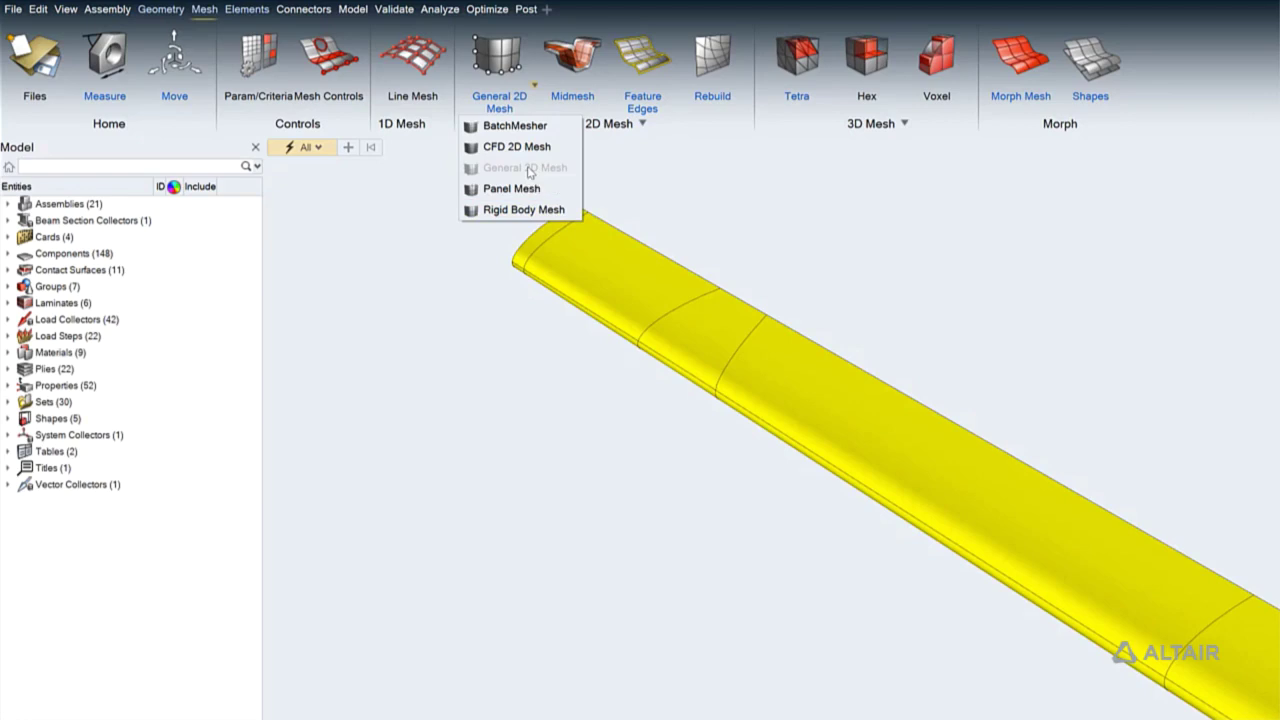
pyautogui.click(520, 209)
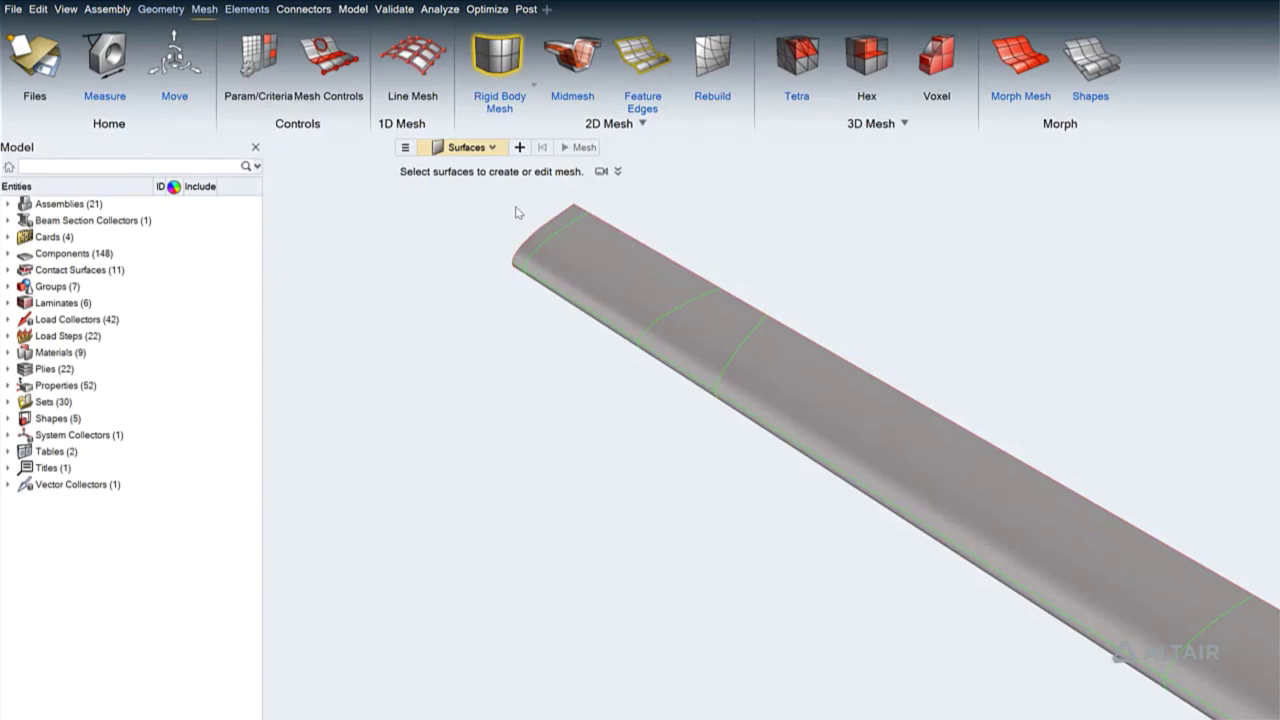
pyautogui.click(406, 148)
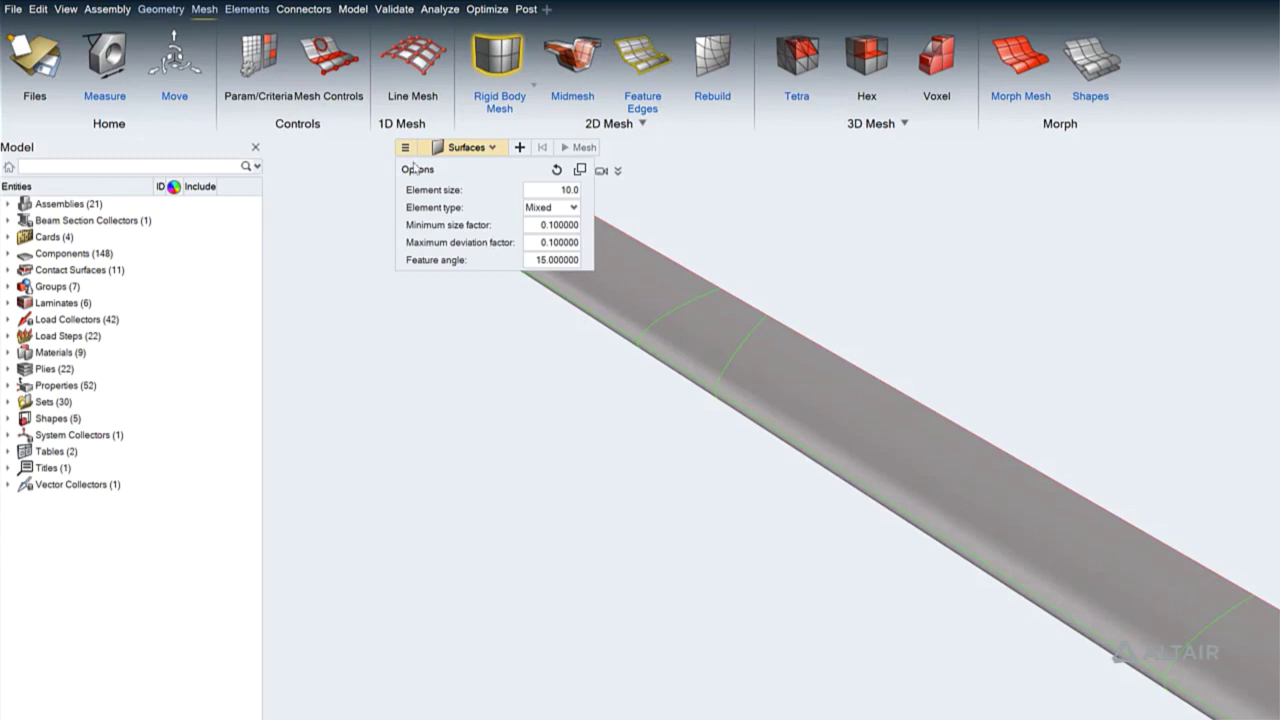
pyautogui.click(12, 10)
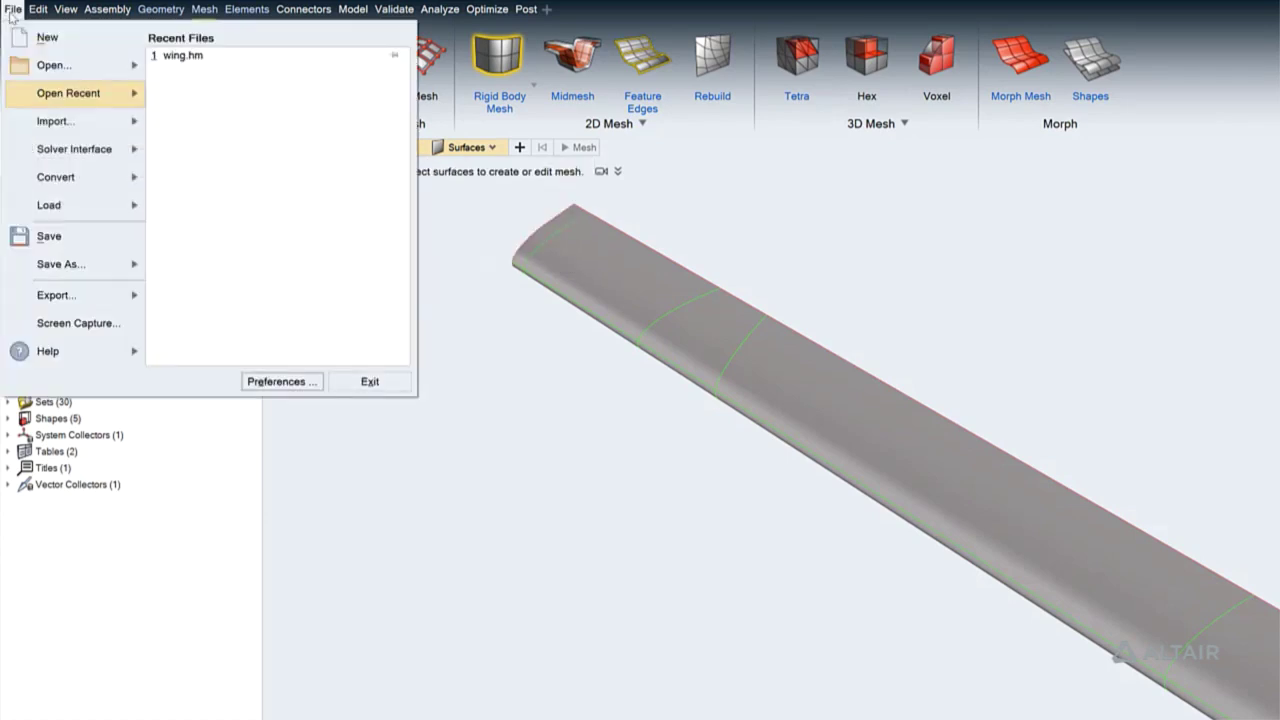
pyautogui.click(281, 381)
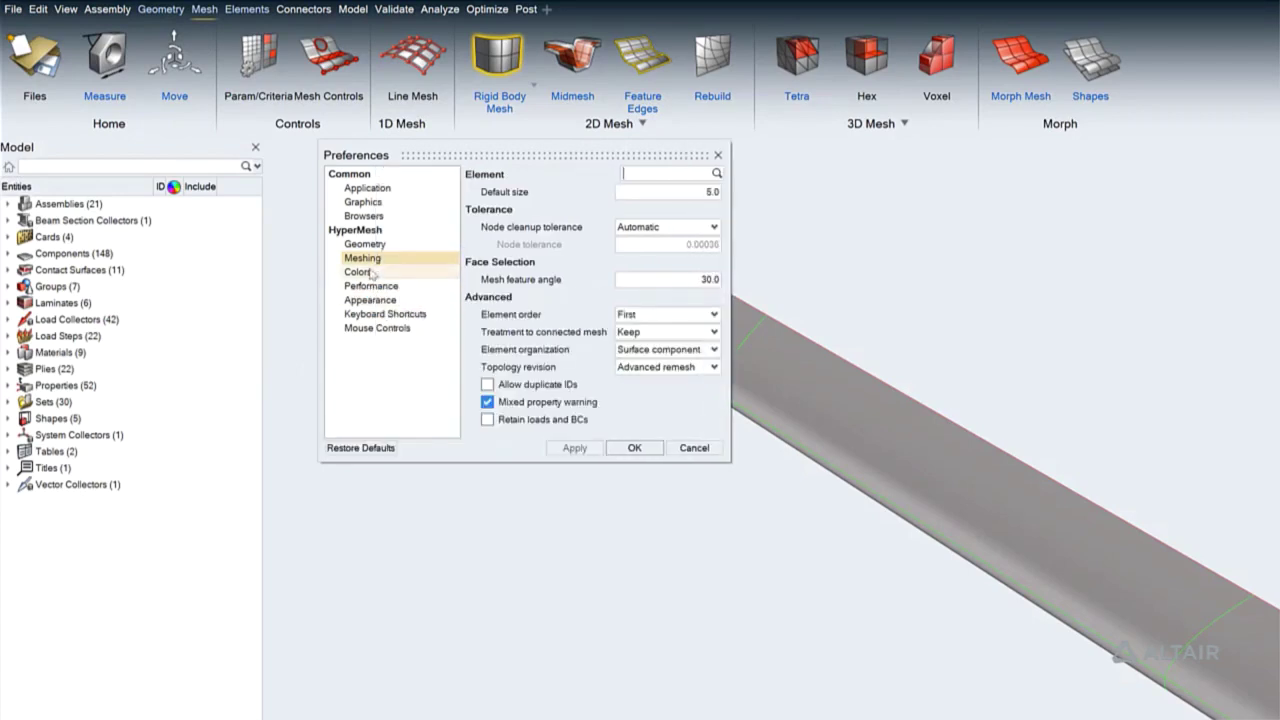
# Start creating a General 2D Mesh, set the mesh type to Advanced, and expand the advanced and adaptive mesh options
pyautogui.click(533, 87)
pyautogui.click(531, 166)
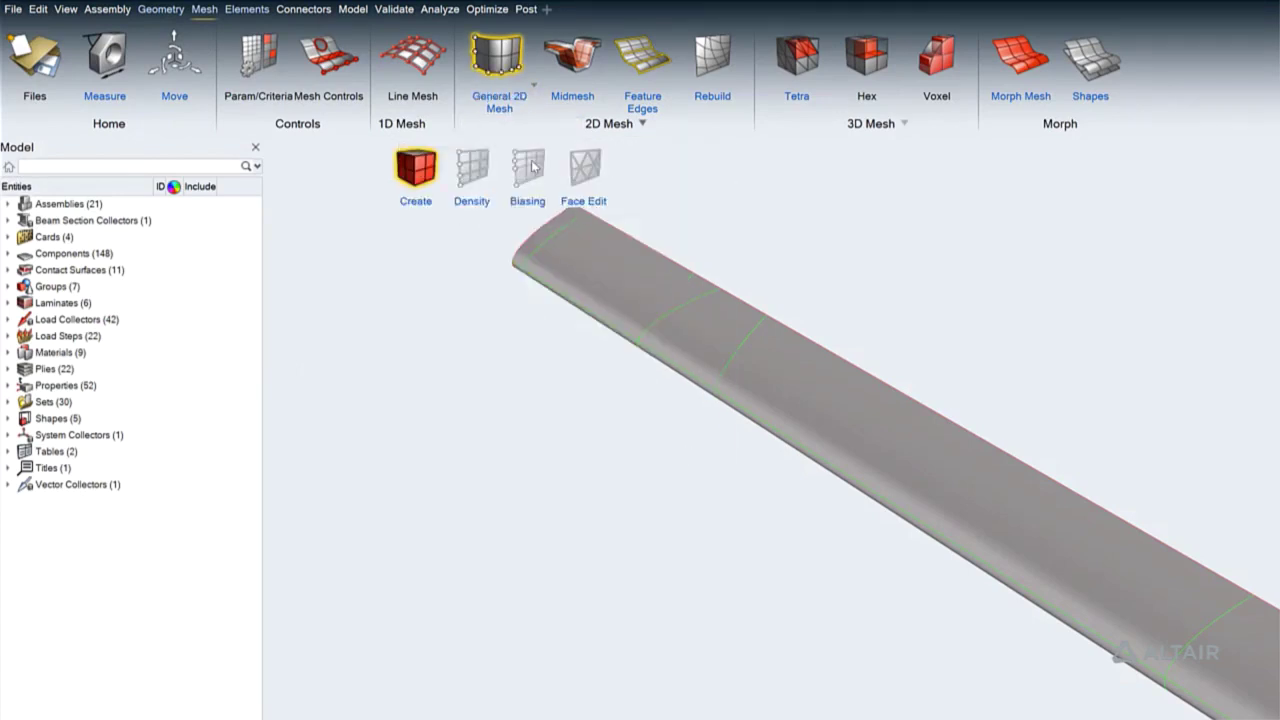
pyautogui.click(418, 172)
pyautogui.click(323, 217)
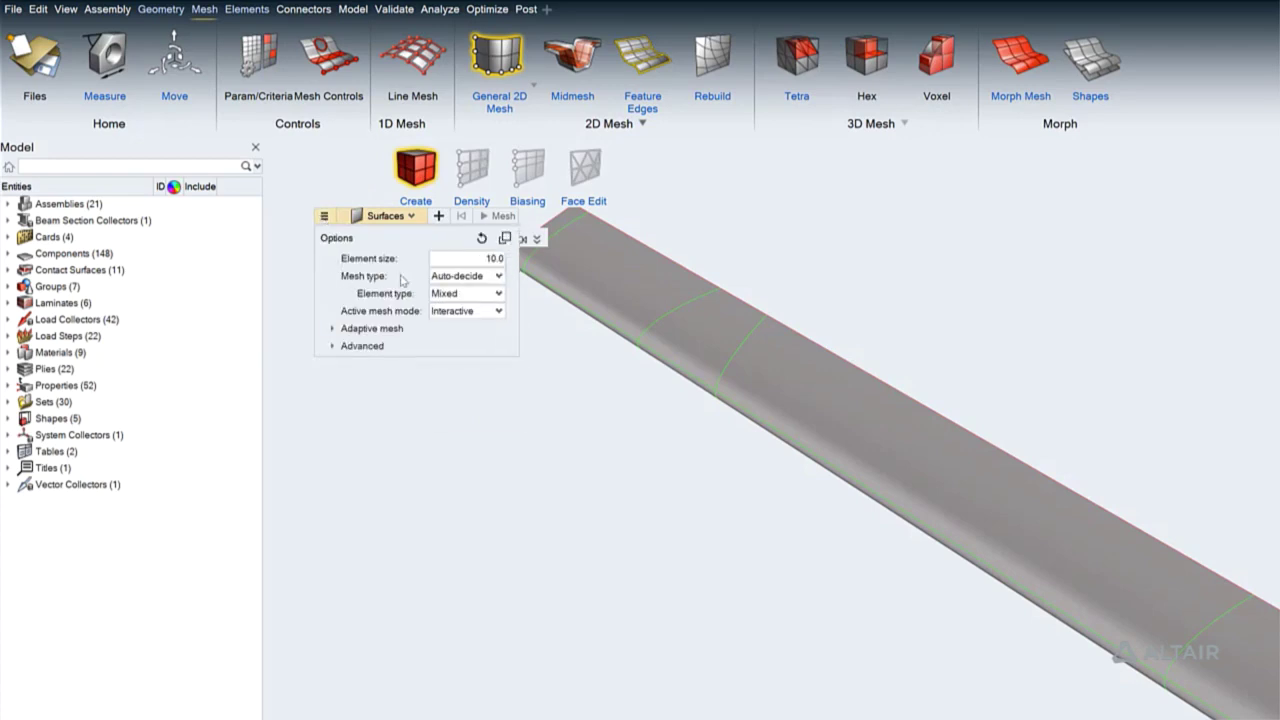
pyautogui.click(497, 278)
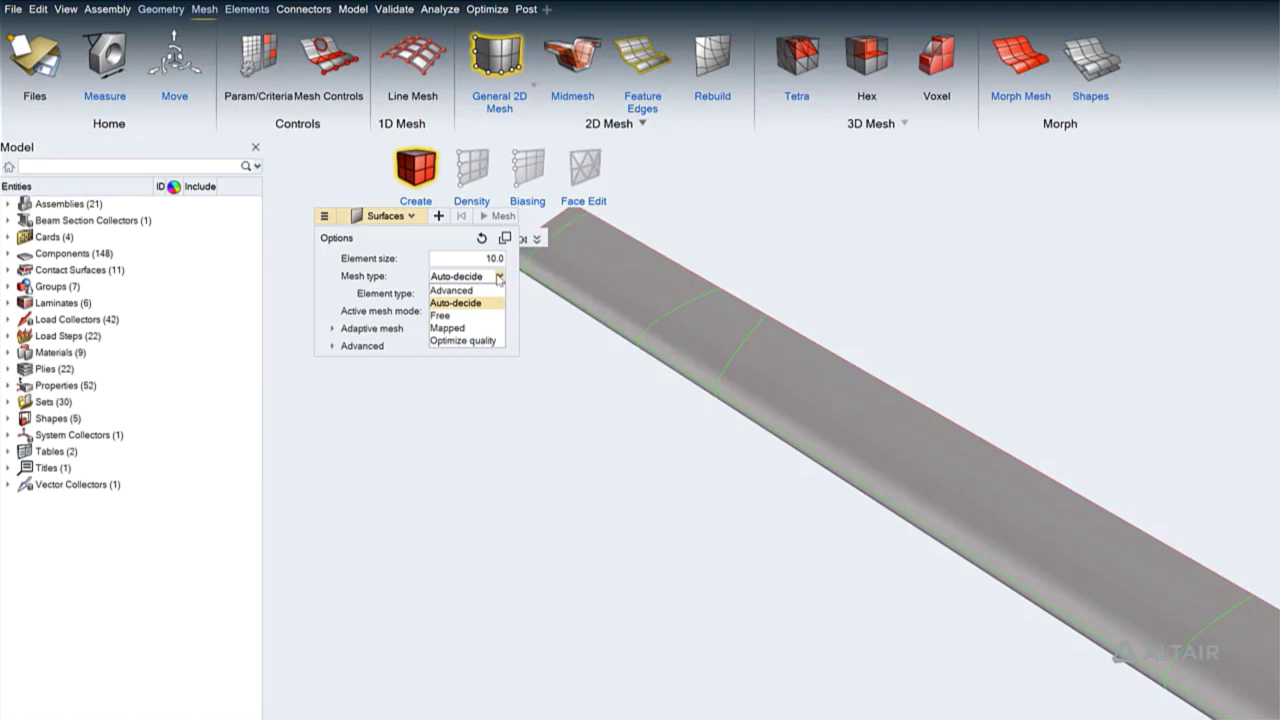
pyautogui.click(488, 290)
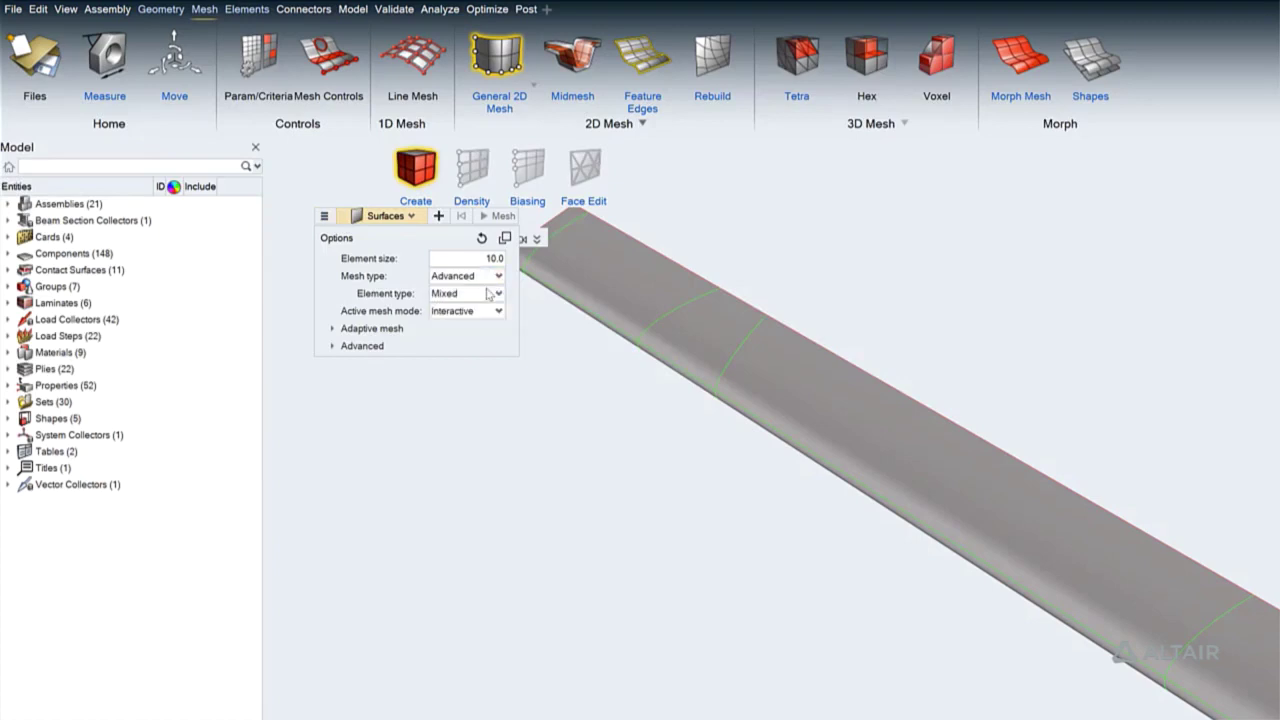
pyautogui.click(333, 346)
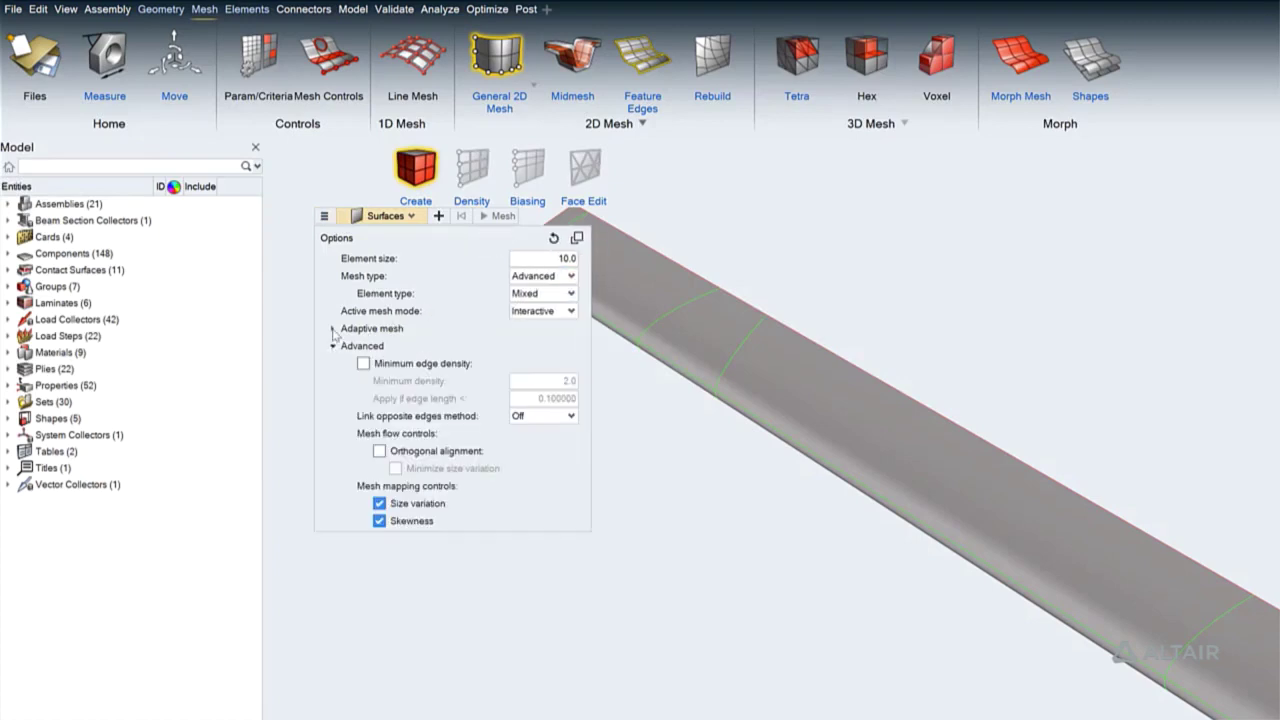
pyautogui.click(335, 332)
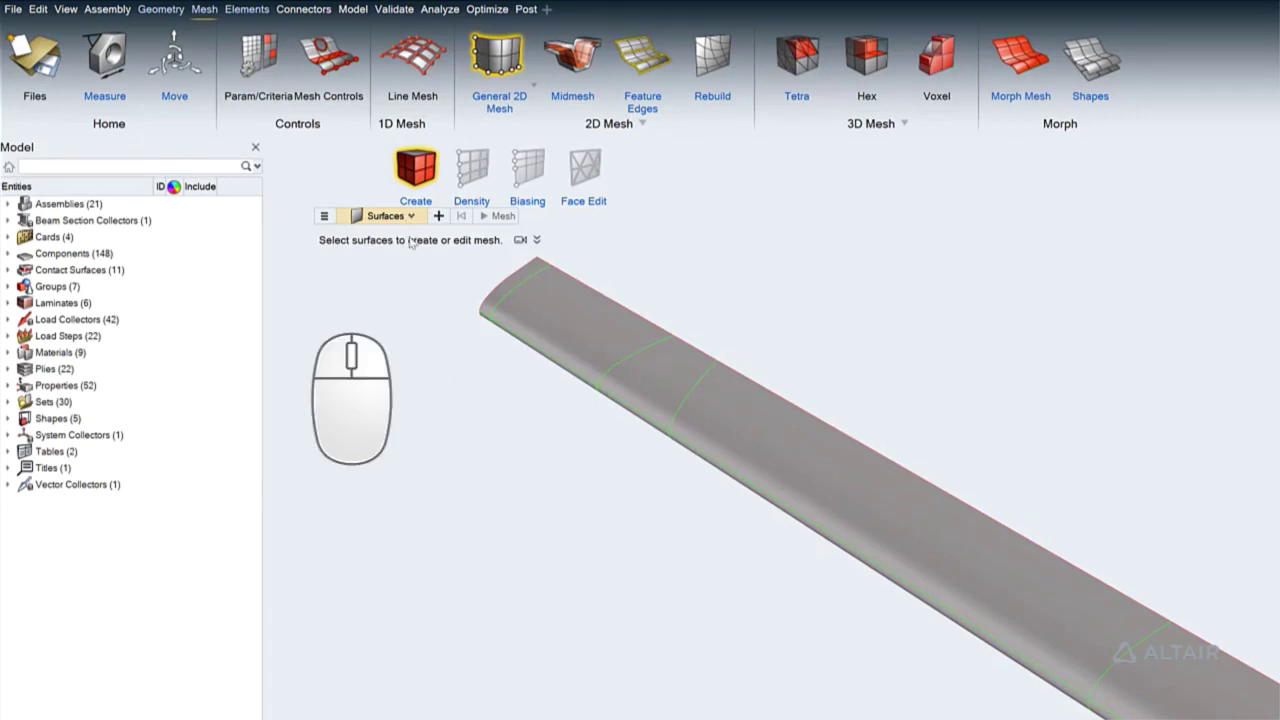
# Select all displayed wing surfaces and mesh them
pyautogui.rightClick(413, 280)
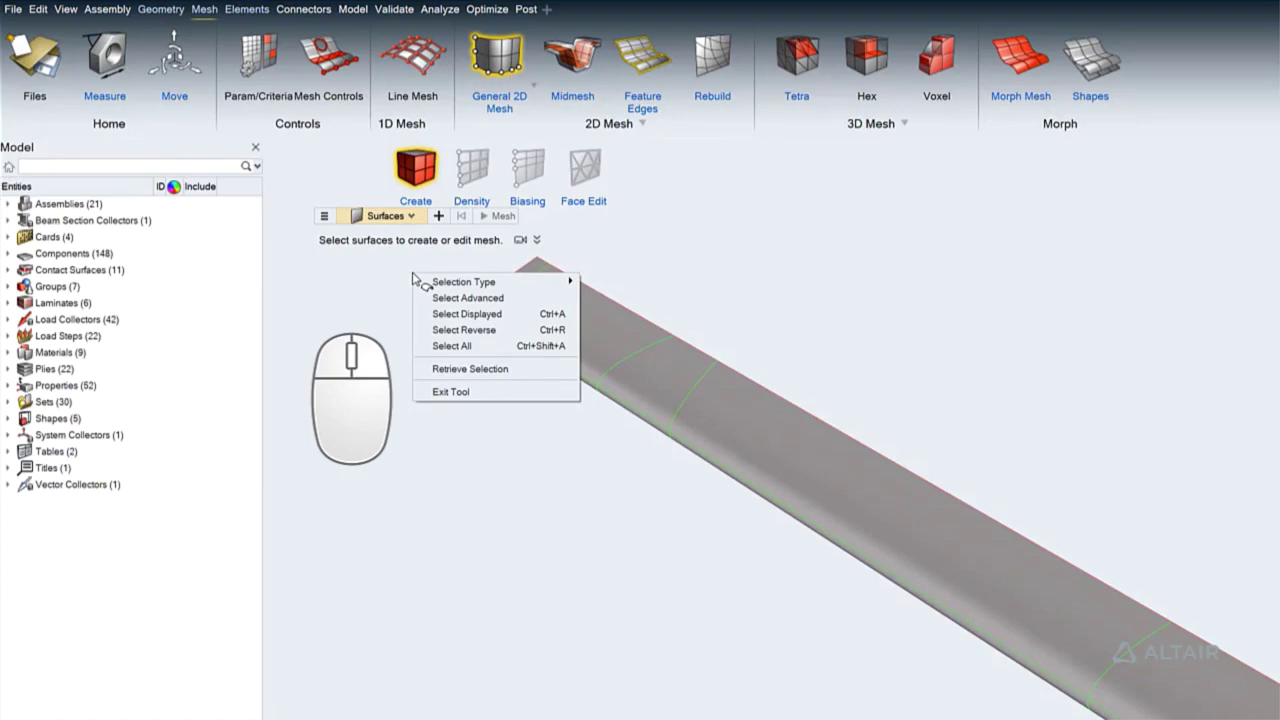
pyautogui.click(401, 287)
pyautogui.hotkey('ctrl', 'a')
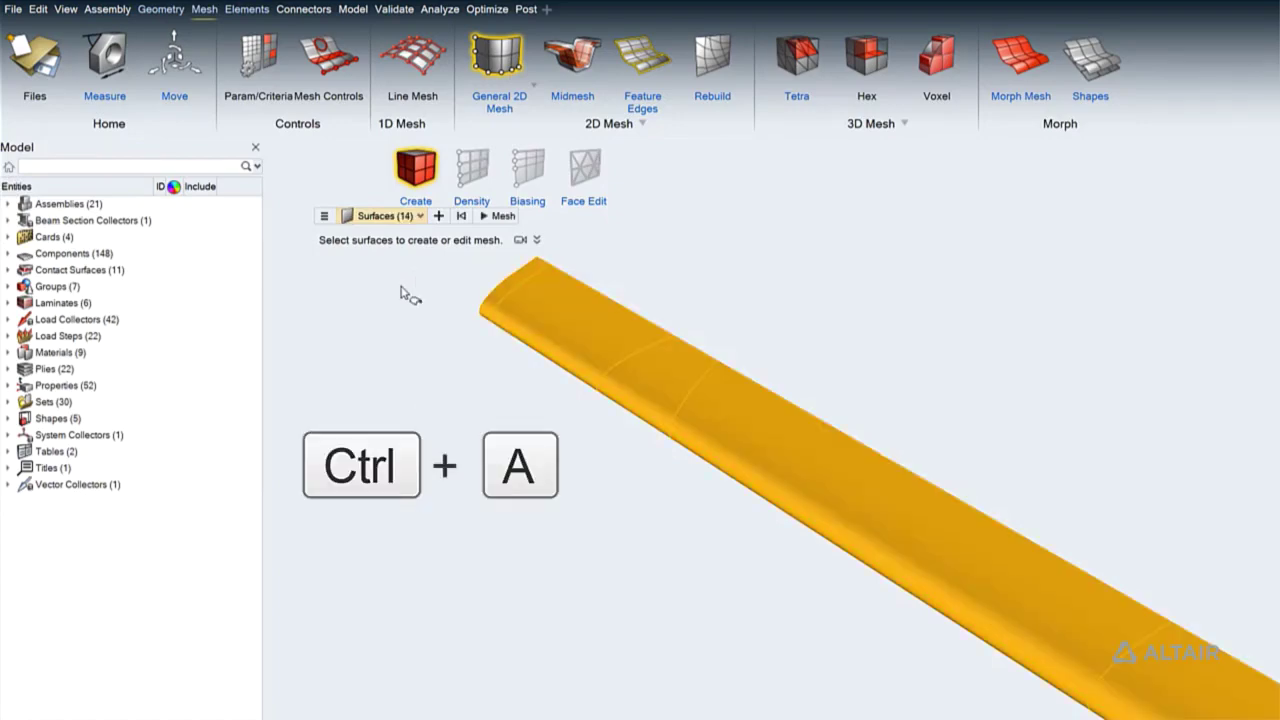
pyautogui.middleClick(408, 320)
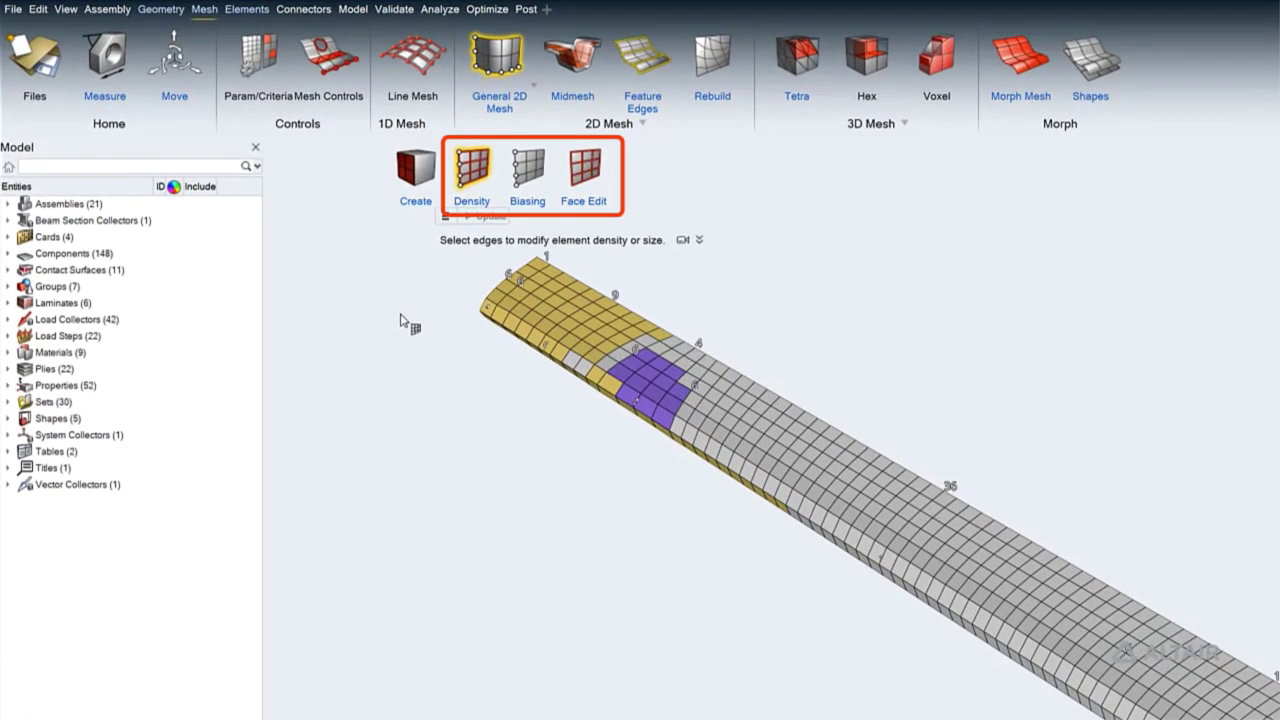
# Raise the element density of the wing's end edge to 9 and bring it back to 6
pyautogui.click(507, 278)
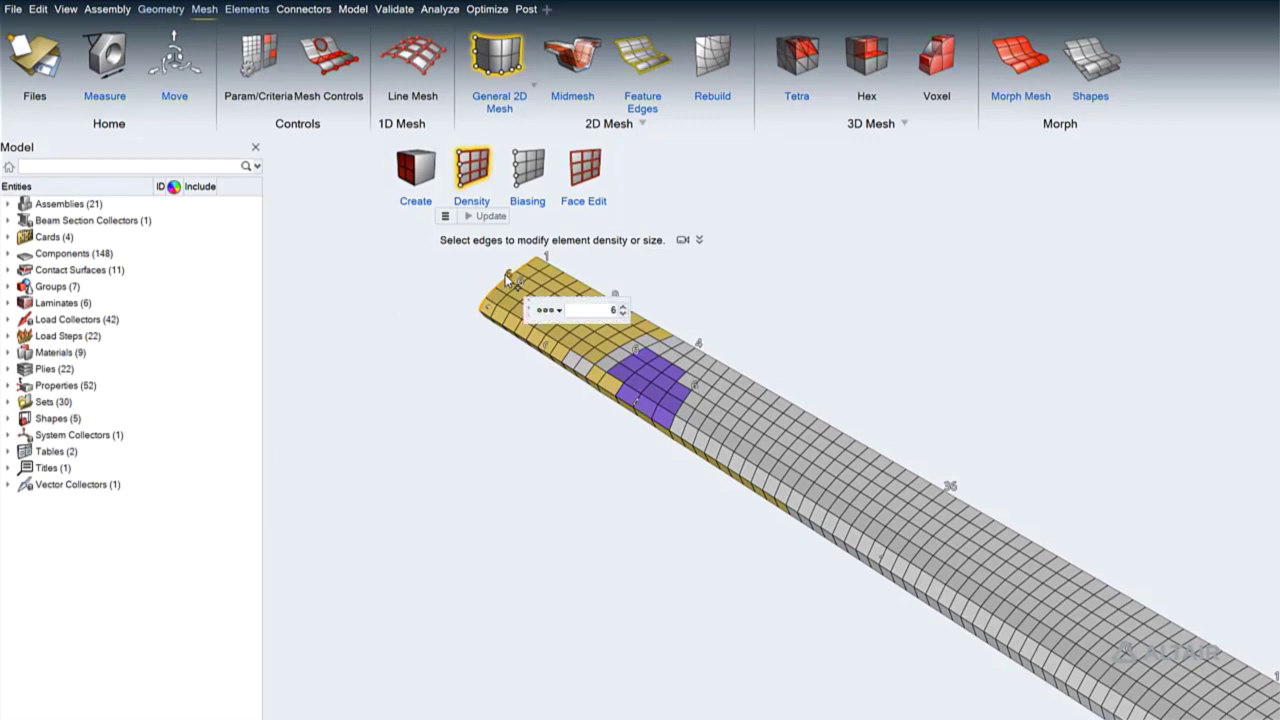
pyautogui.click(558, 311)
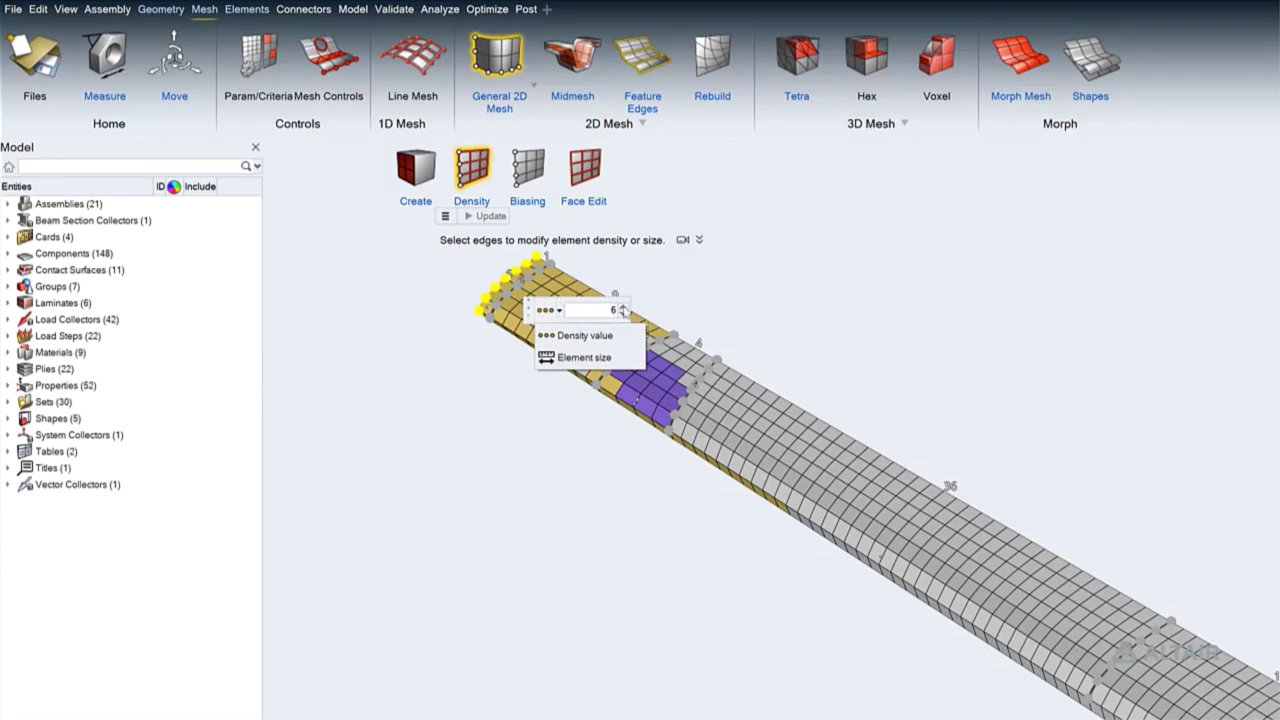
pyautogui.click(622, 306)
pyautogui.click(622, 306)
pyautogui.click(622, 306)
pyautogui.click(623, 313)
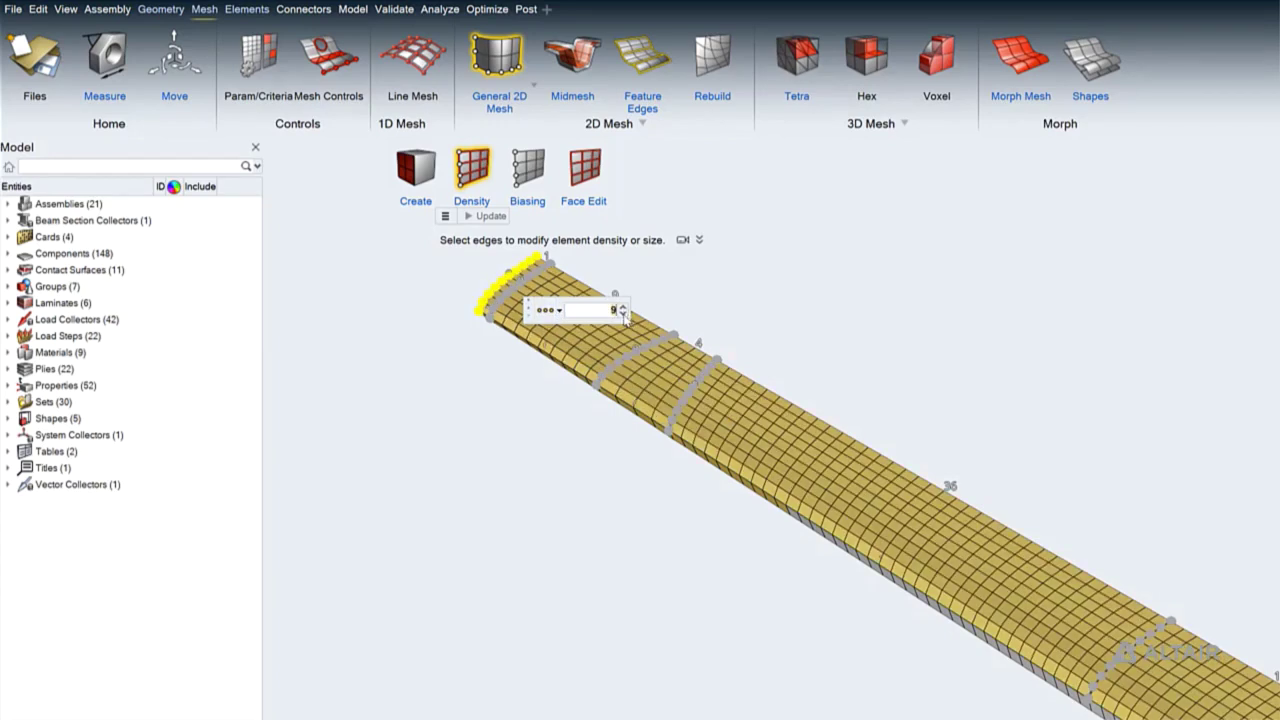
pyautogui.click(623, 313)
pyautogui.click(623, 313)
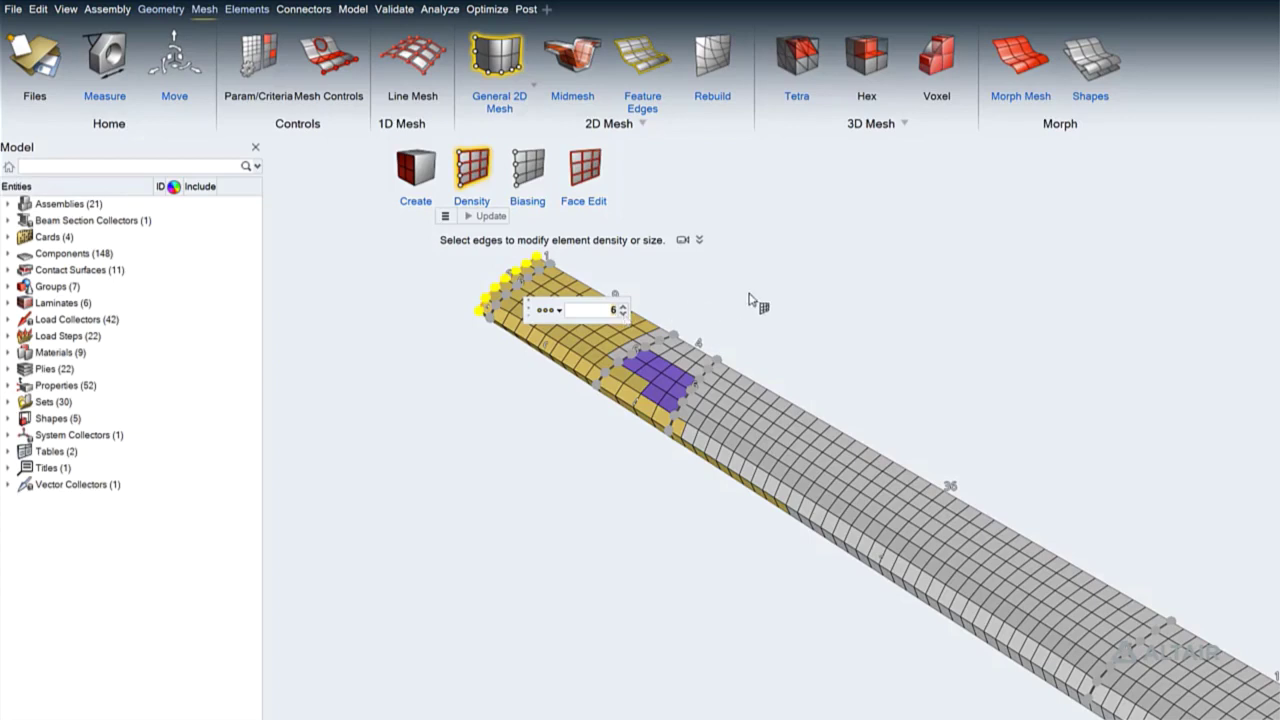
# Show the shortcut hints for the Density tool and open its help video
pyautogui.click(700, 241)
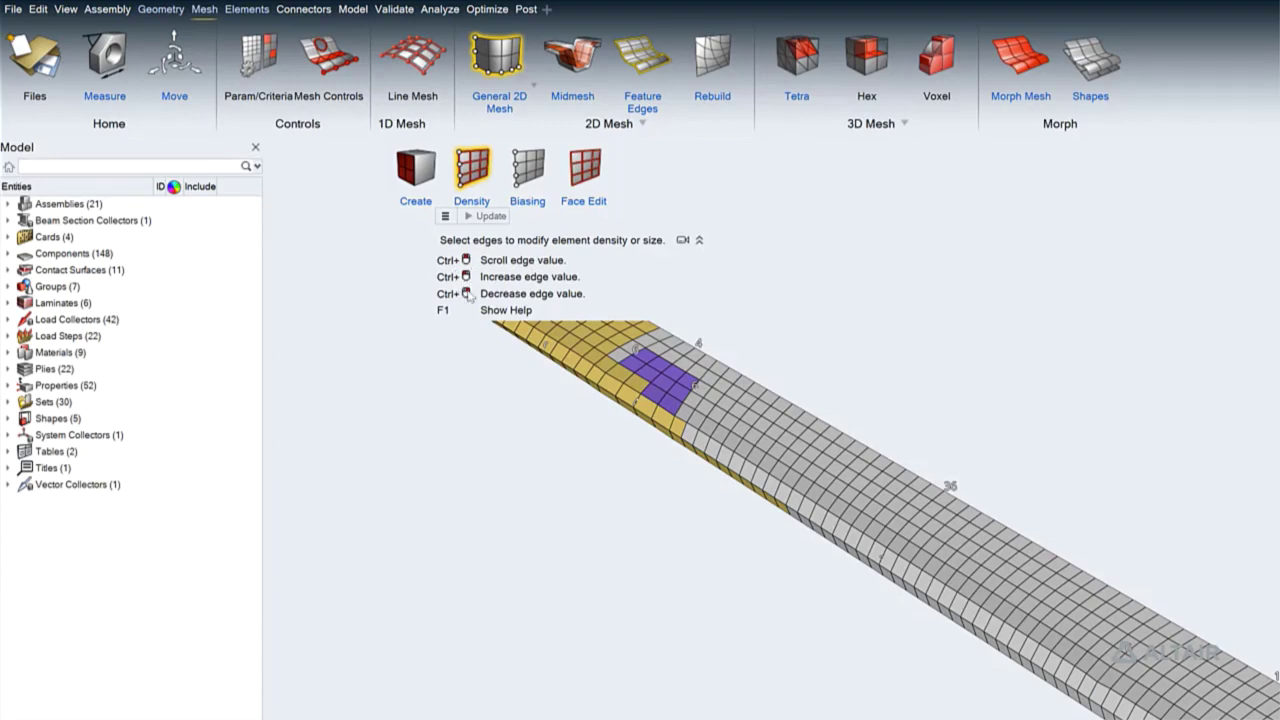
pyautogui.click(683, 240)
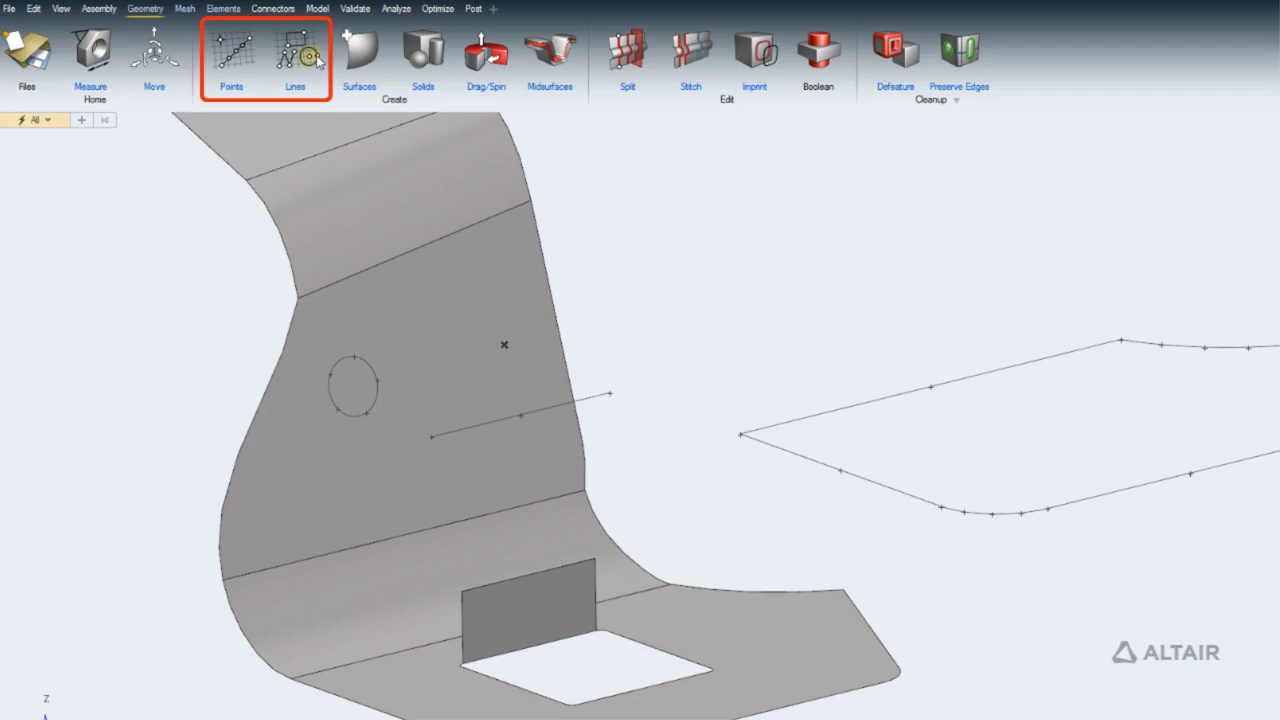
# Create points on the upper fold edge, at the circle's center, where the line crosses the outer edge, and on the upright tab
pyautogui.click(221, 44)
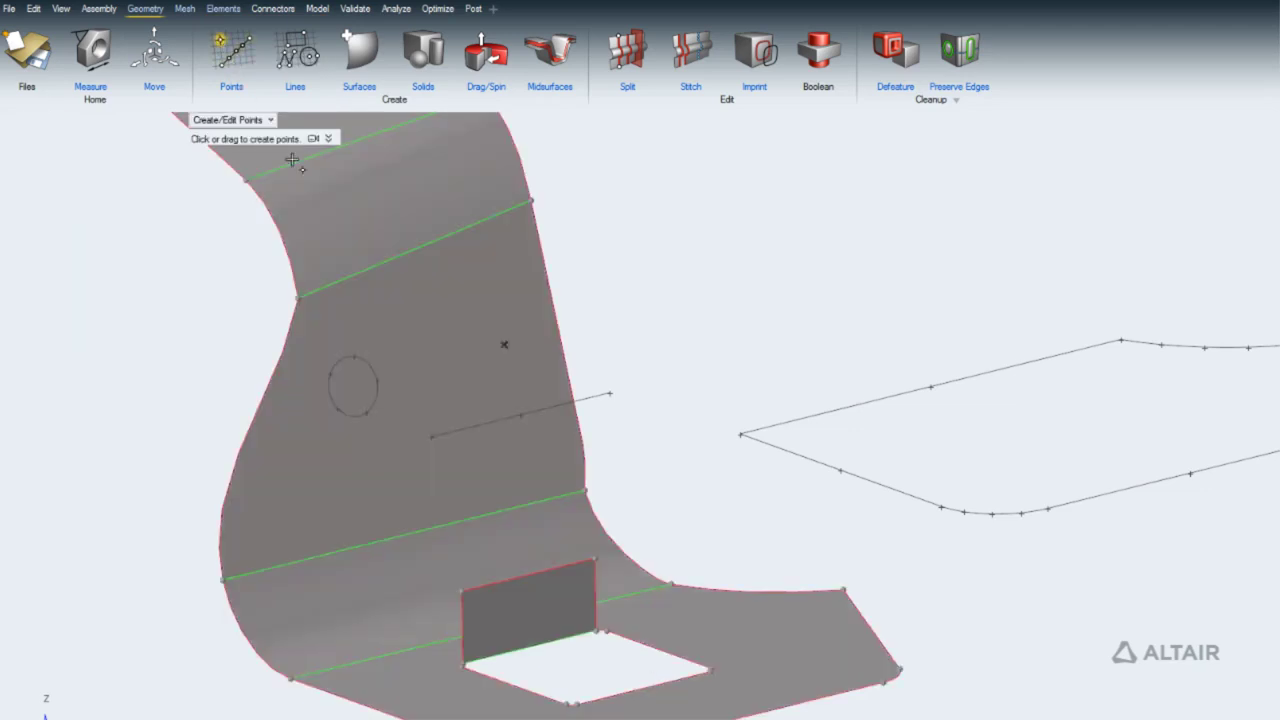
pyautogui.click(415, 249)
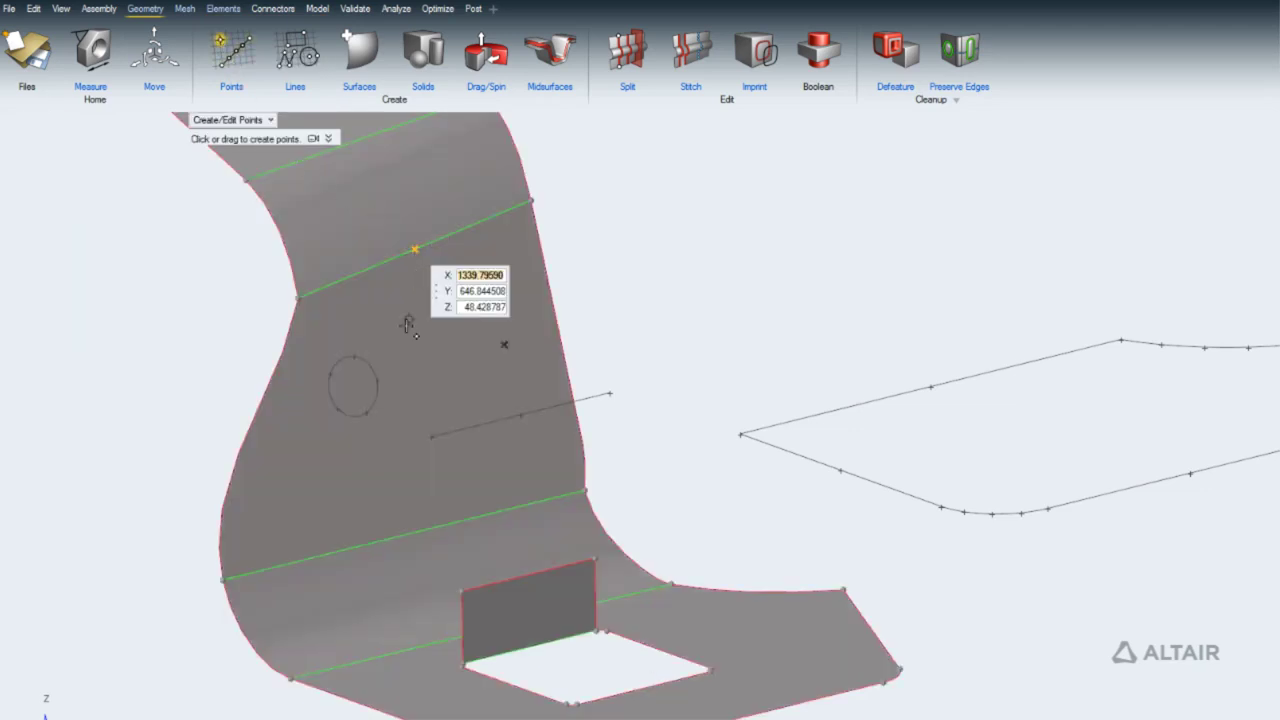
pyautogui.click(357, 385)
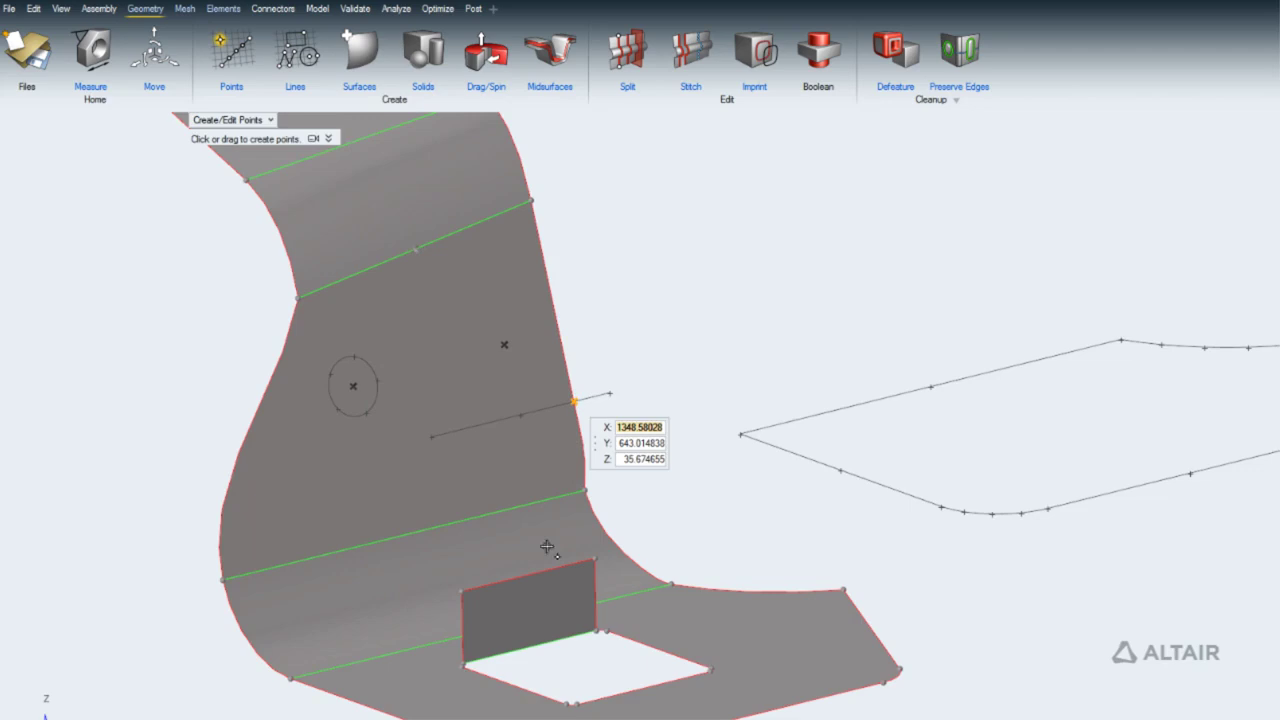
pyautogui.click(546, 600)
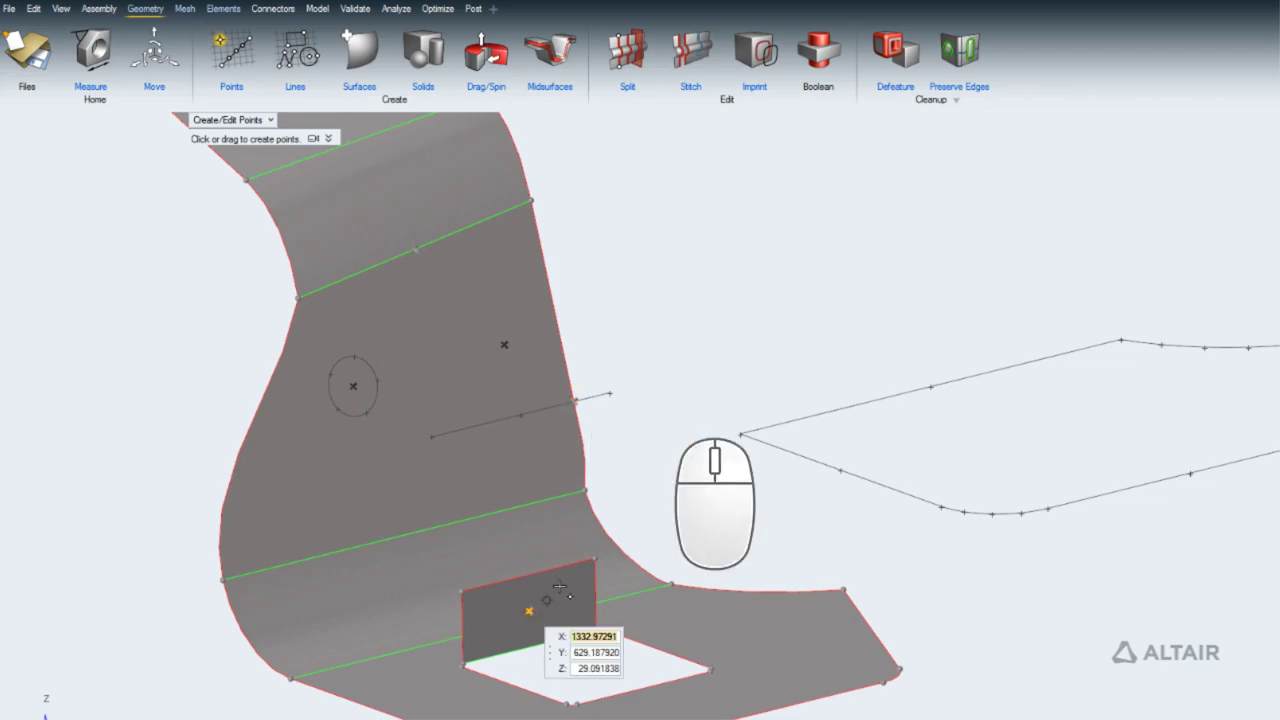
# Edit the free point on the bracket's upright face and set its X coordinate to 1350
pyautogui.click(503, 345)
pyautogui.write('1350')
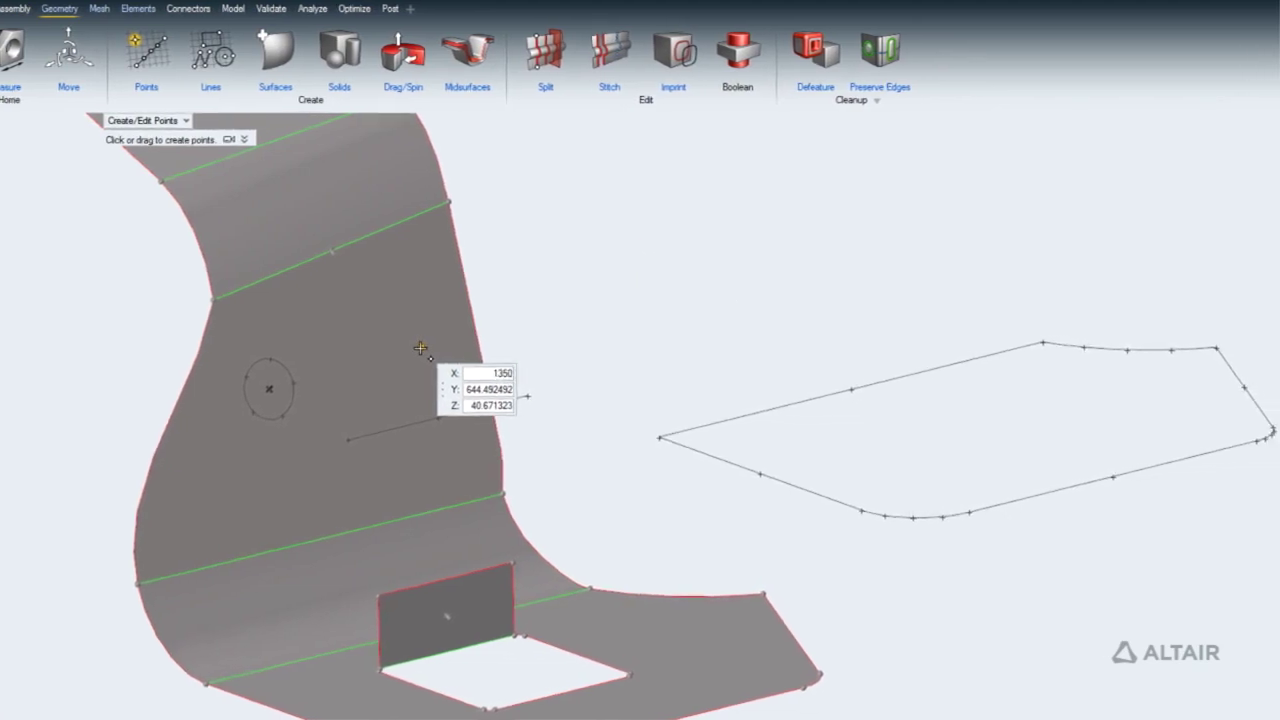
pyautogui.press('Return')
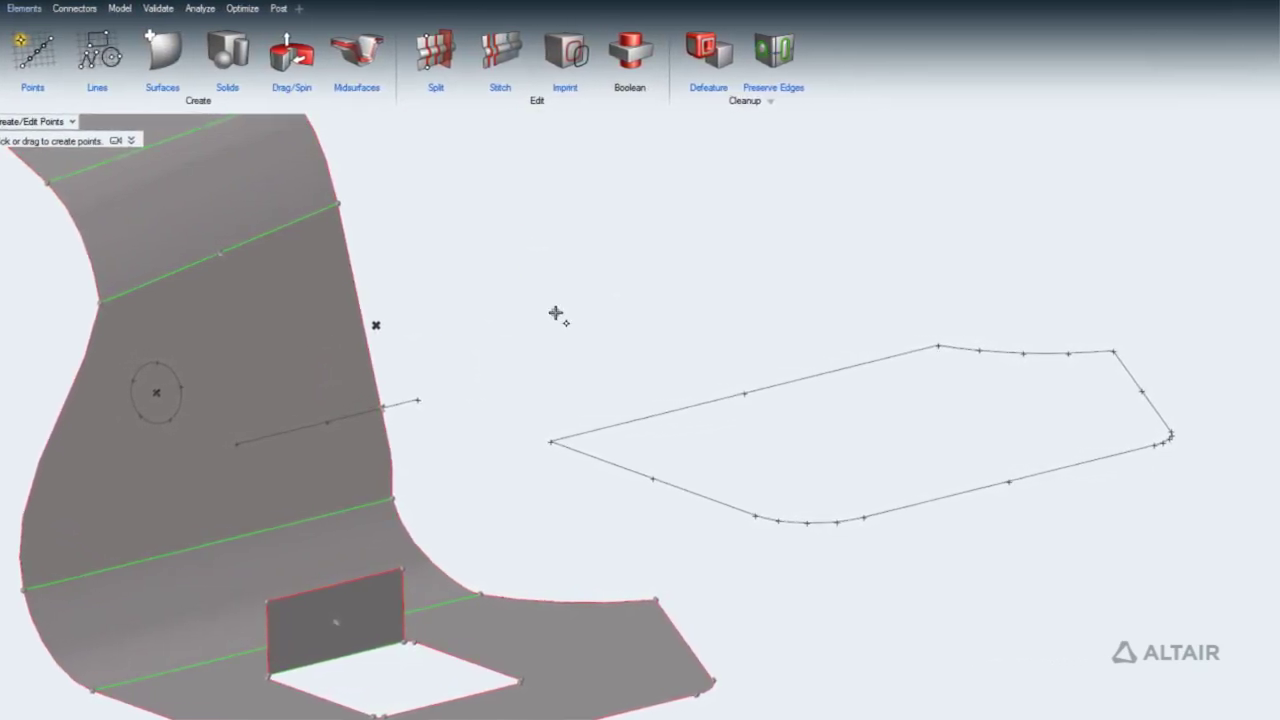
# Create three evenly spaced points between the midpoints of the wire outline's two long edges
pyautogui.moveTo(745, 390)
pyautogui.mouseDown()
pyautogui.moveTo(749, 253)
pyautogui.moveTo(756, 352)
pyautogui.moveTo(880, 514)
pyautogui.moveTo(994, 485)
pyautogui.mouseUp()
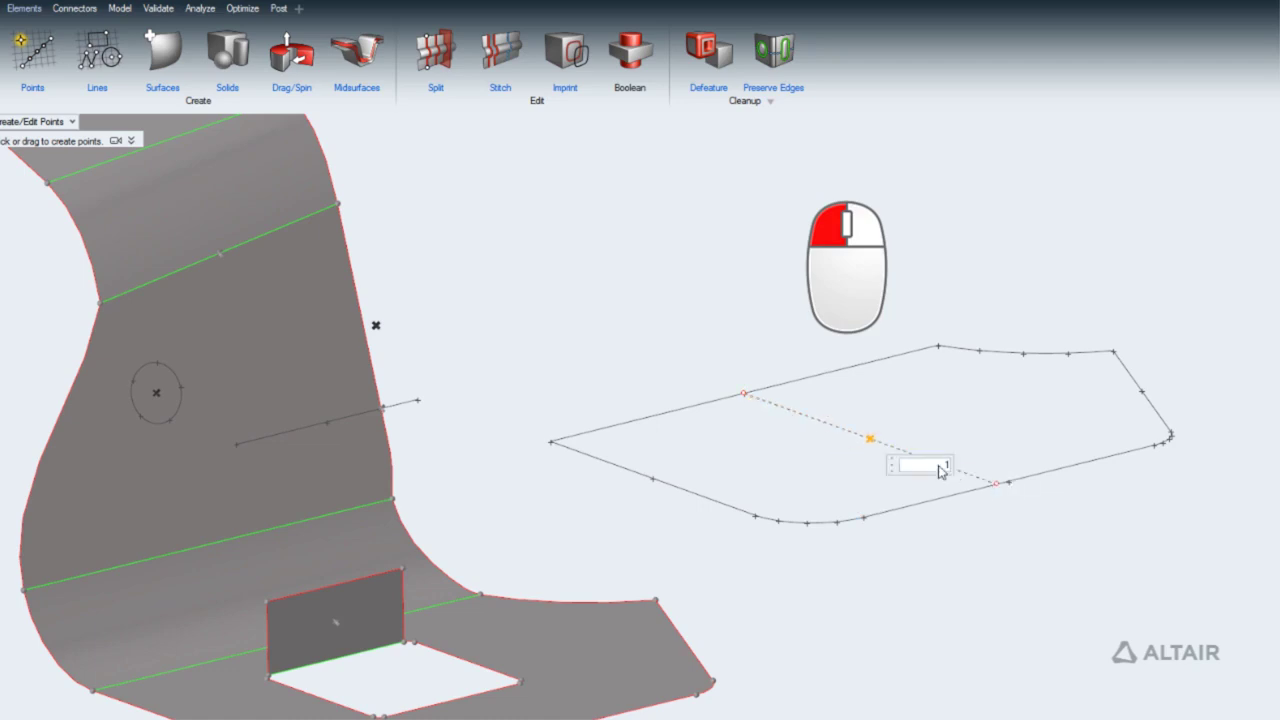
pyautogui.press('Return')
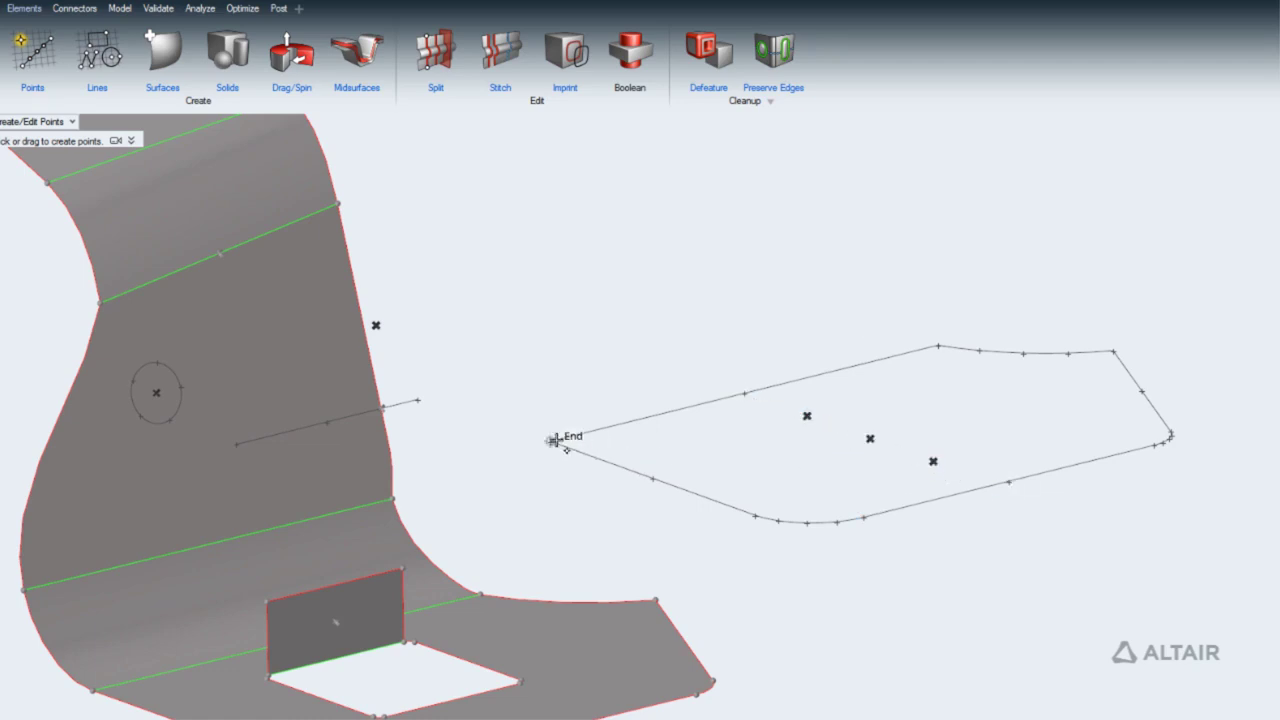
# Create three evenly spaced points vertically below the outline's sharp corner and one point at the center of its curved edge
pyautogui.keyDown('shift'); pyautogui.moveTo(550, 441); pyautogui.dragTo(403, 569); pyautogui.keyUp('shift')
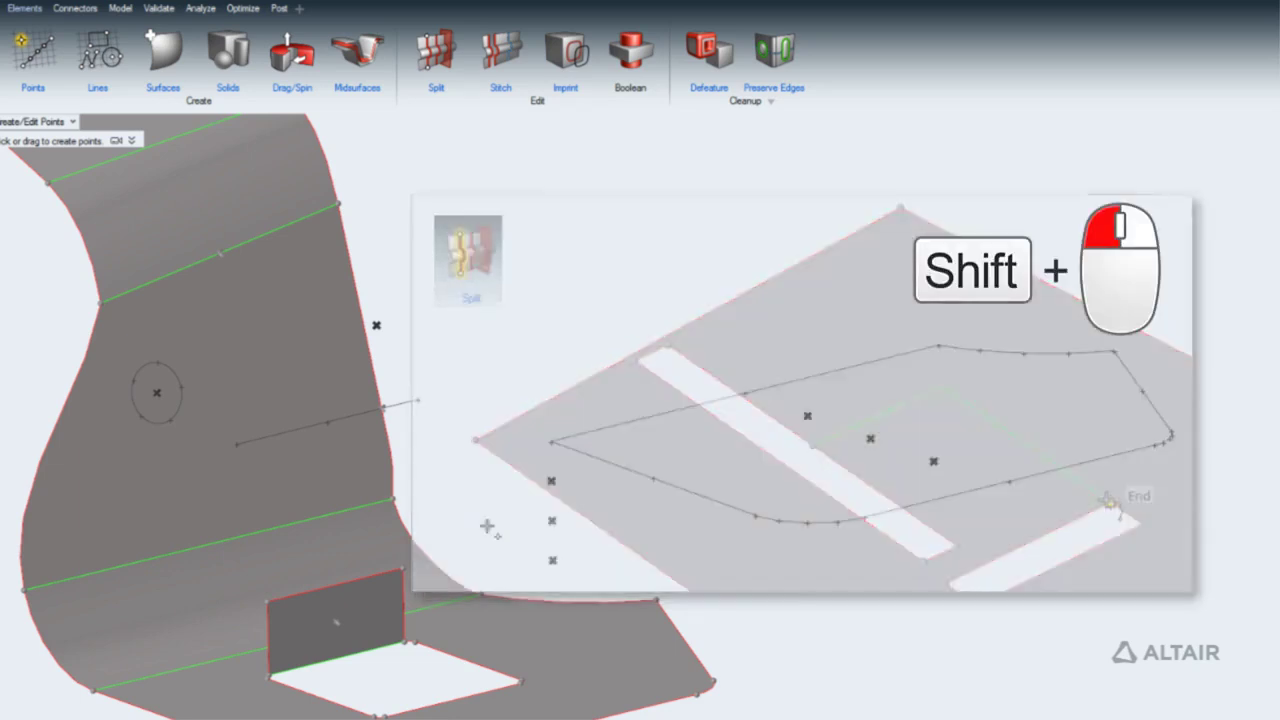
pyautogui.keyDown('ctrl'); pyautogui.moveTo(938, 346); pyautogui.dragTo(1110, 348); pyautogui.keyUp('ctrl')
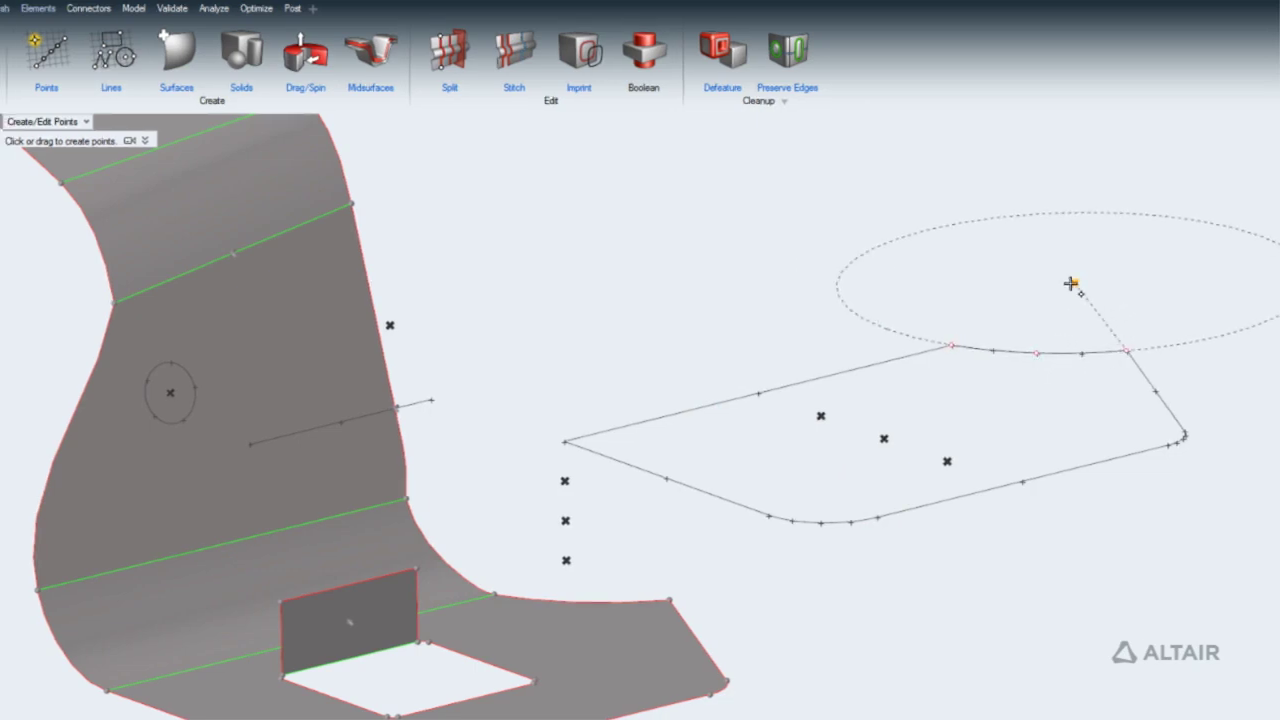
# Start the rectangle line tool and show its shortcut hints
pyautogui.click(305, 58)
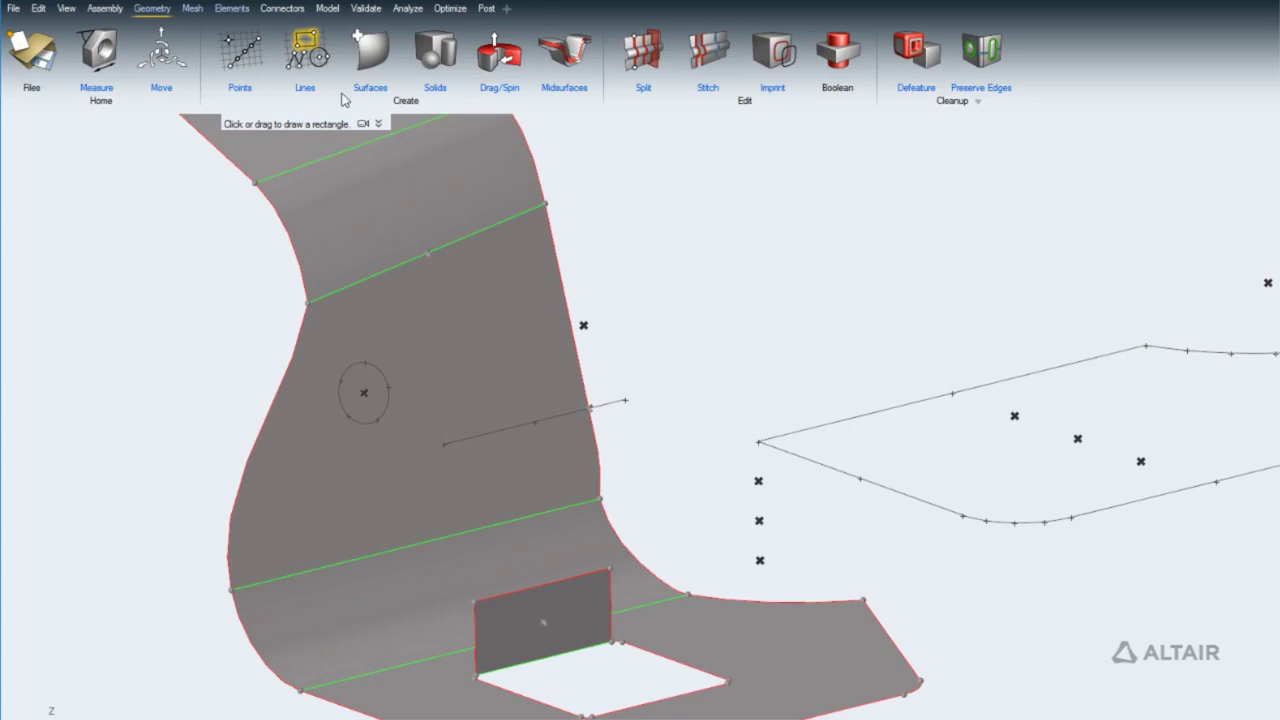
pyautogui.click(379, 124)
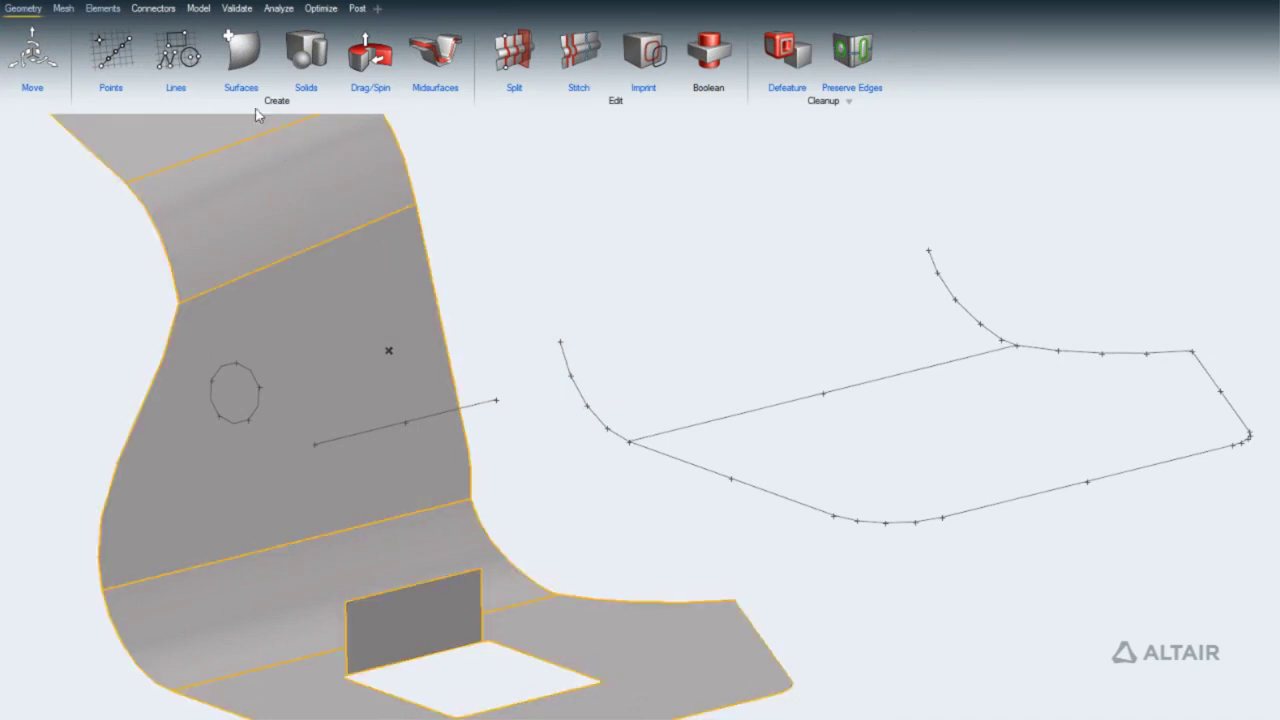
# Patch a surface between the two matching curved lines of the wire outline with the Patch tool
pyautogui.click(241, 50)
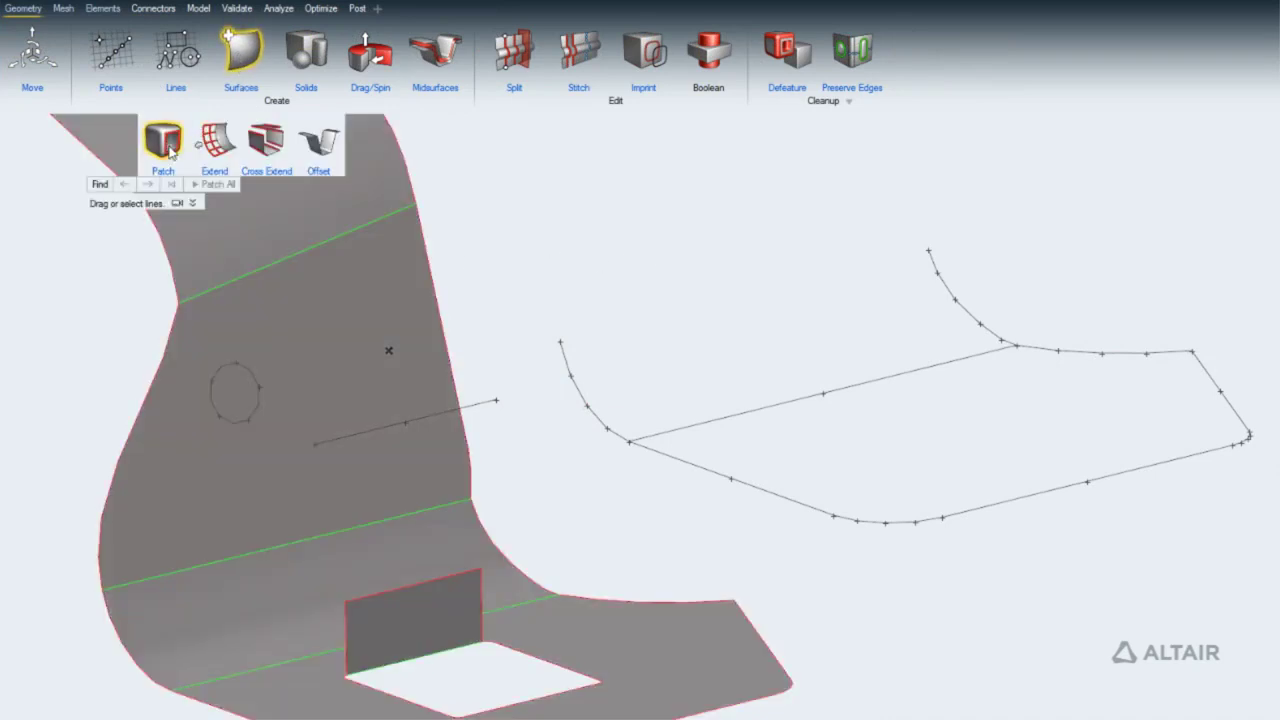
pyautogui.moveTo(566, 368); pyautogui.dragTo(729, 312)
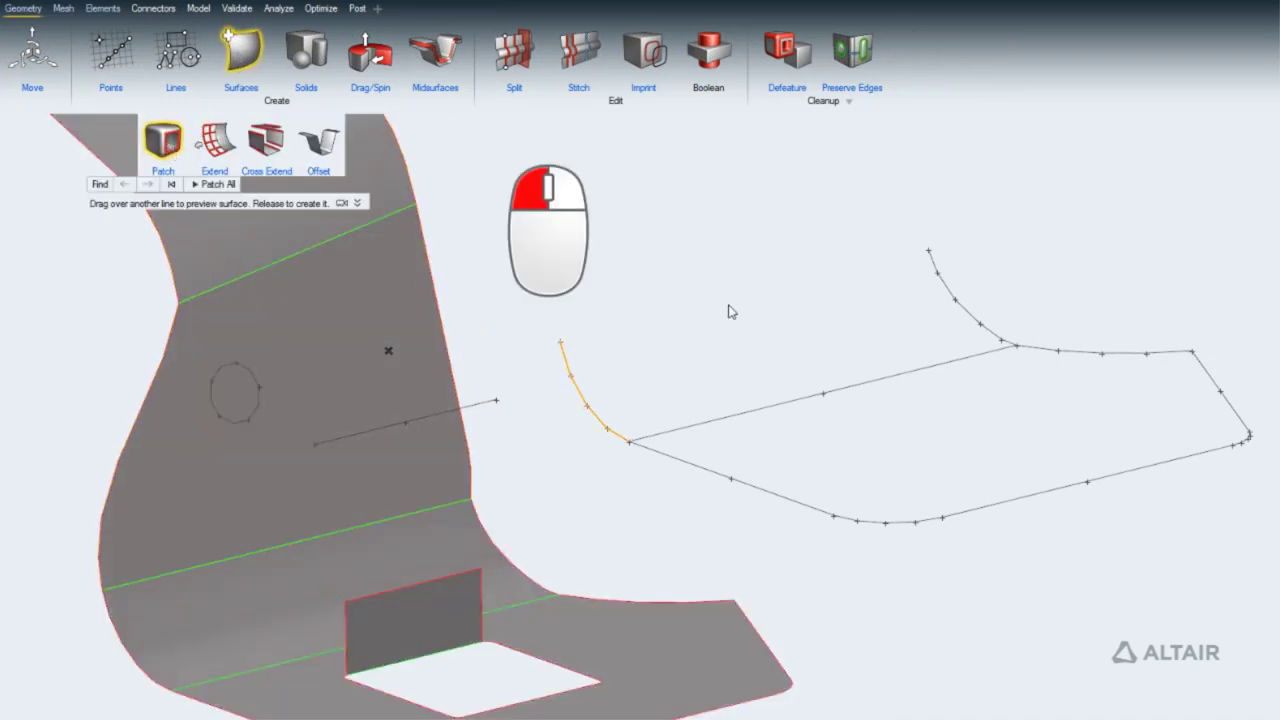
pyautogui.moveTo(897, 282); pyautogui.dragTo(945, 290)
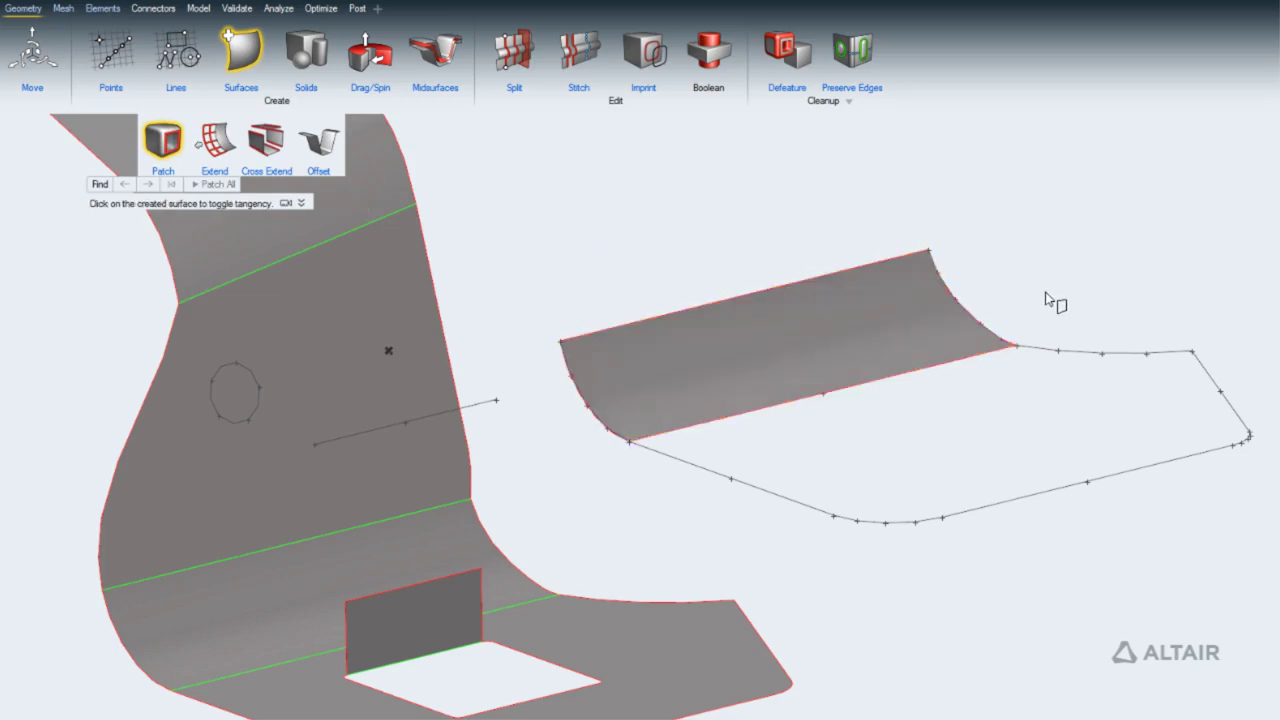
# Select the remaining outline lines of the wire bracket and patch a flat surface inside them
pyautogui.moveTo(1262, 293); pyautogui.dragTo(1029, 600)
pyautogui.moveTo(897, 606); pyautogui.dragTo(791, 477)
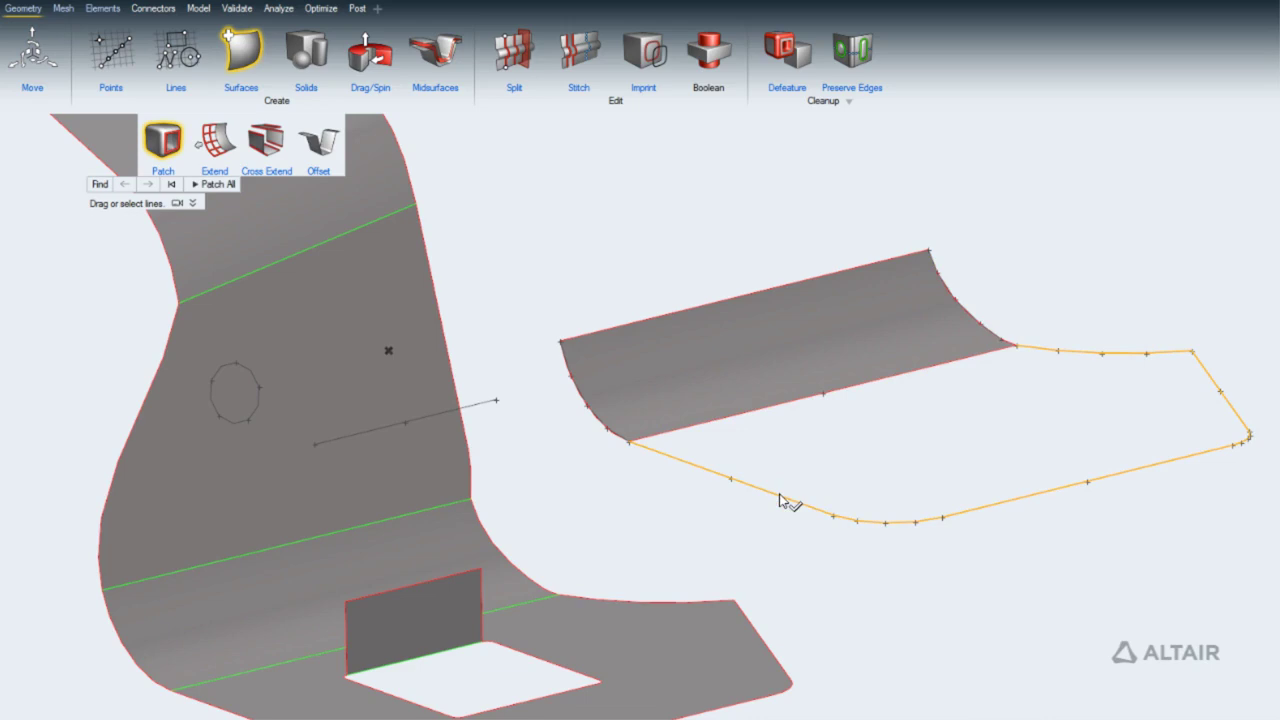
pyautogui.click(780, 495)
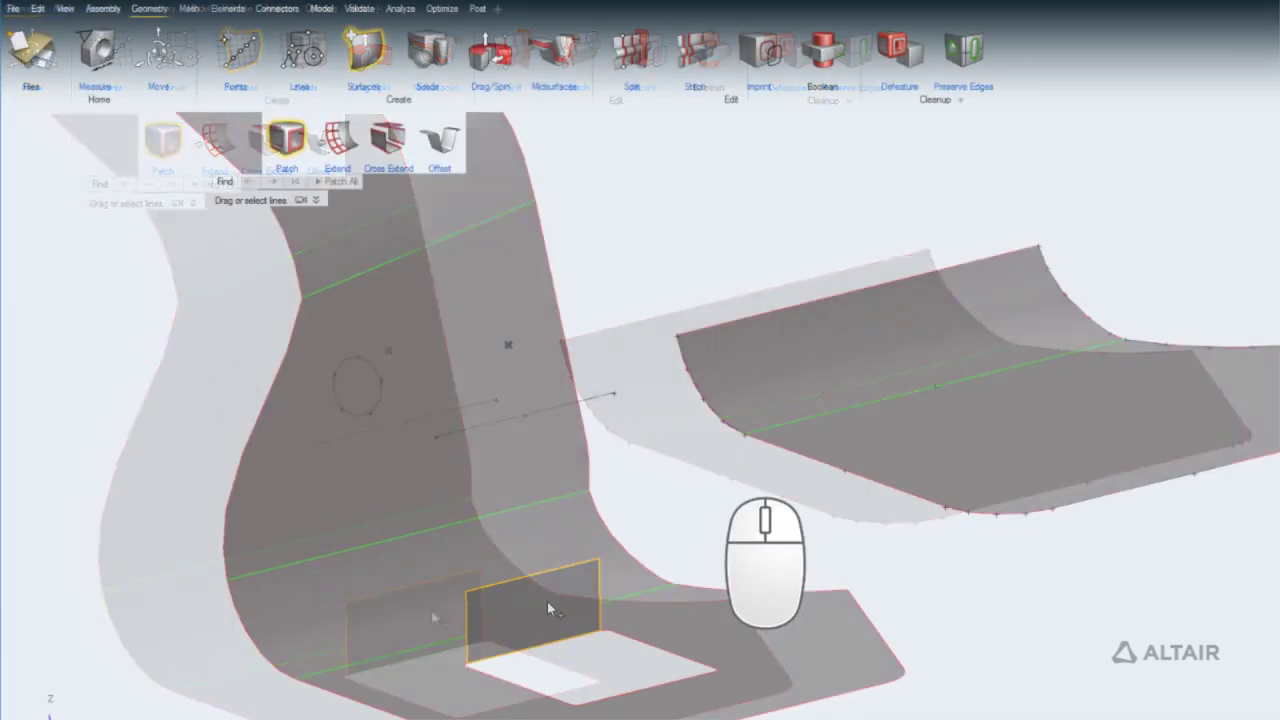
# Delete the bracket's upright tab and lower bend surfaces, and rebuild the bend as a patch with its tangency toggled
pyautogui.click(547, 601)
pyautogui.press('Delete')
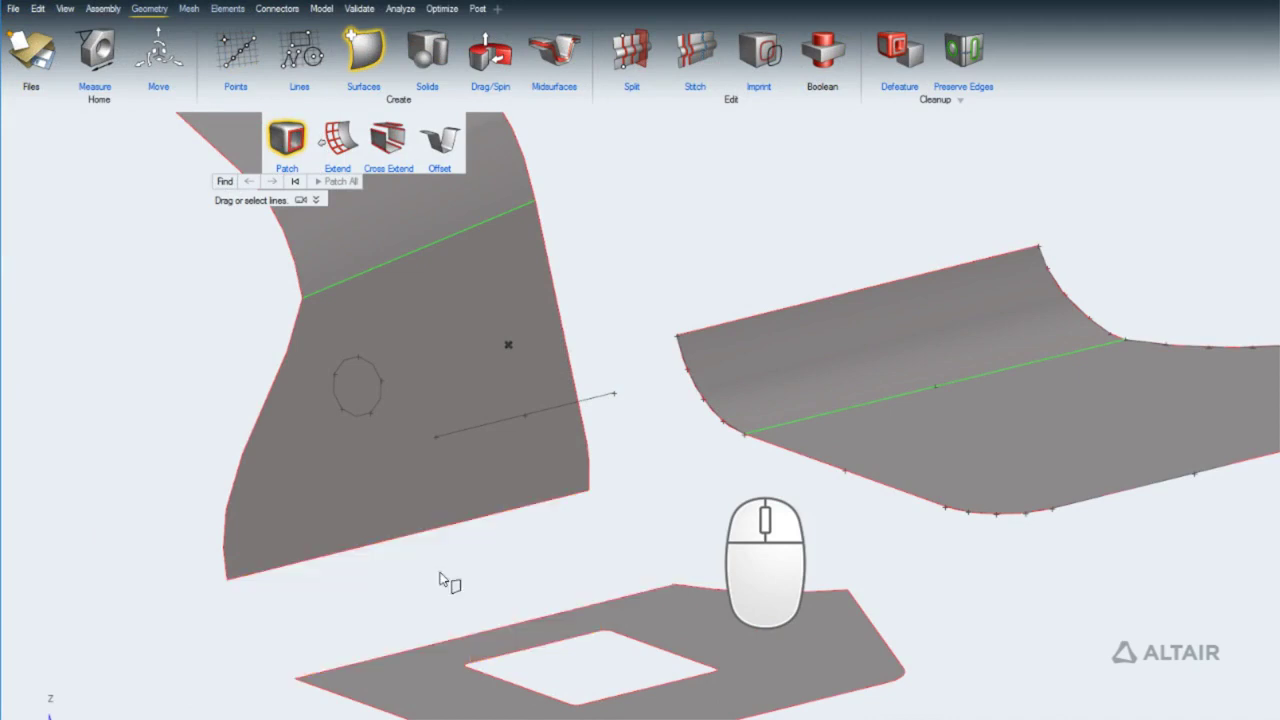
pyautogui.moveTo(425, 545); pyautogui.dragTo(500, 626)
pyautogui.click(541, 566)
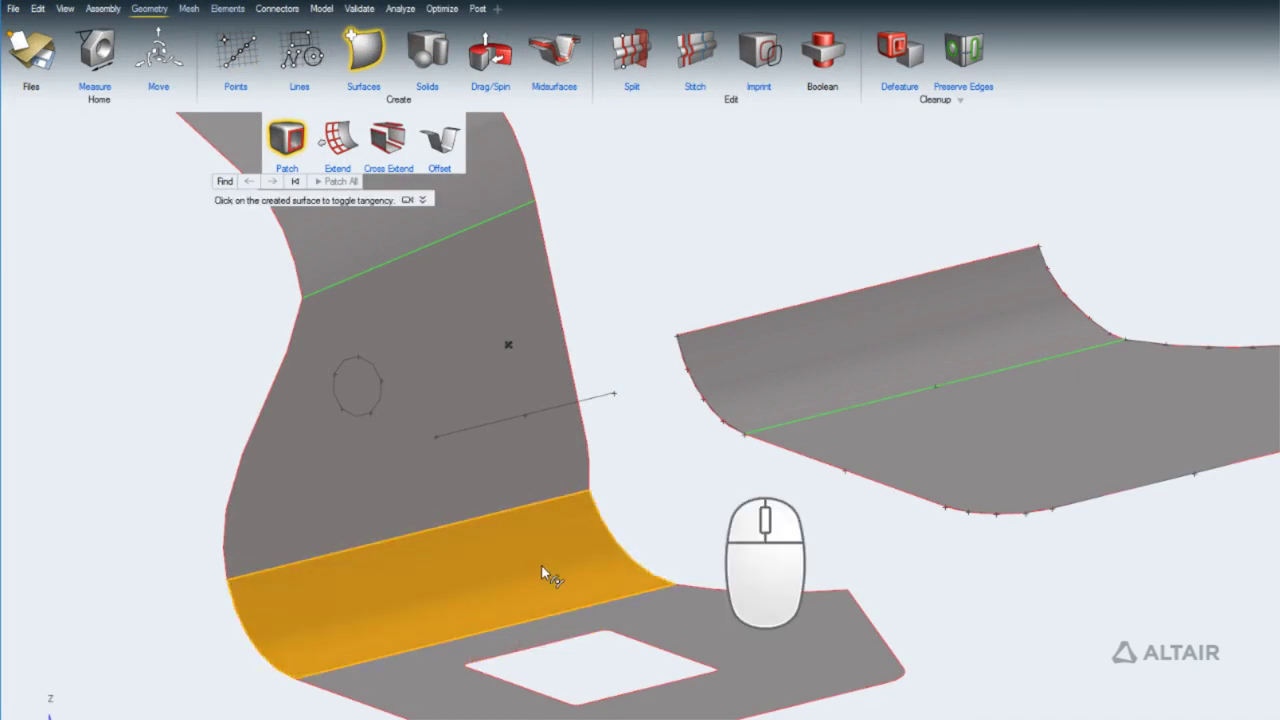
pyautogui.click(541, 566)
pyautogui.click(541, 566)
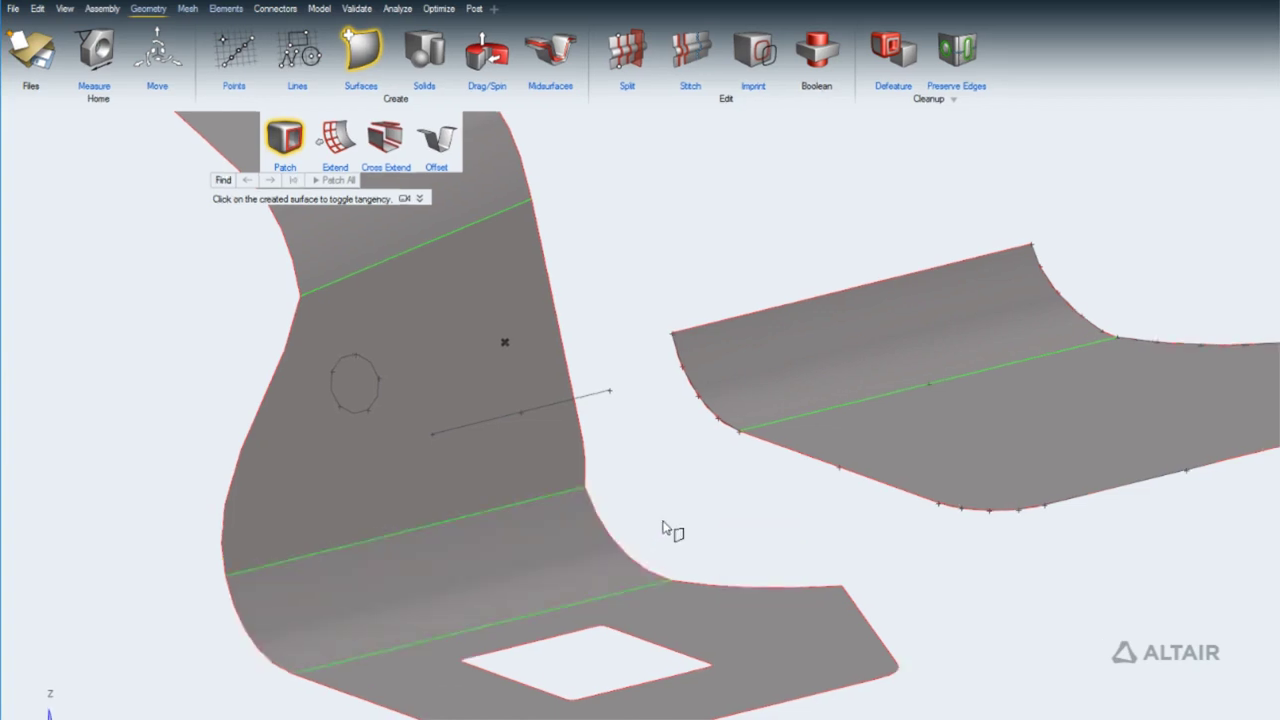
# Find the open holes in the bracket, step through them, and patch the individual hole and all the remaining ones
pyautogui.click(214, 170)
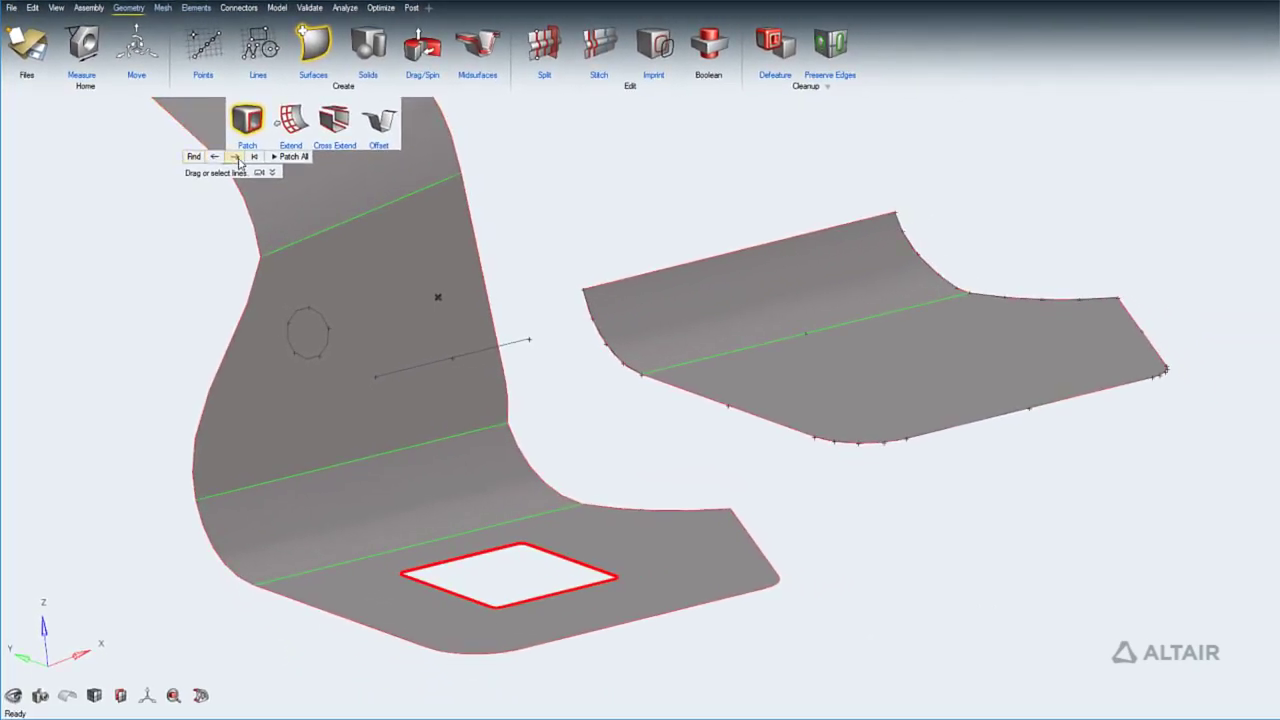
pyautogui.click(236, 158)
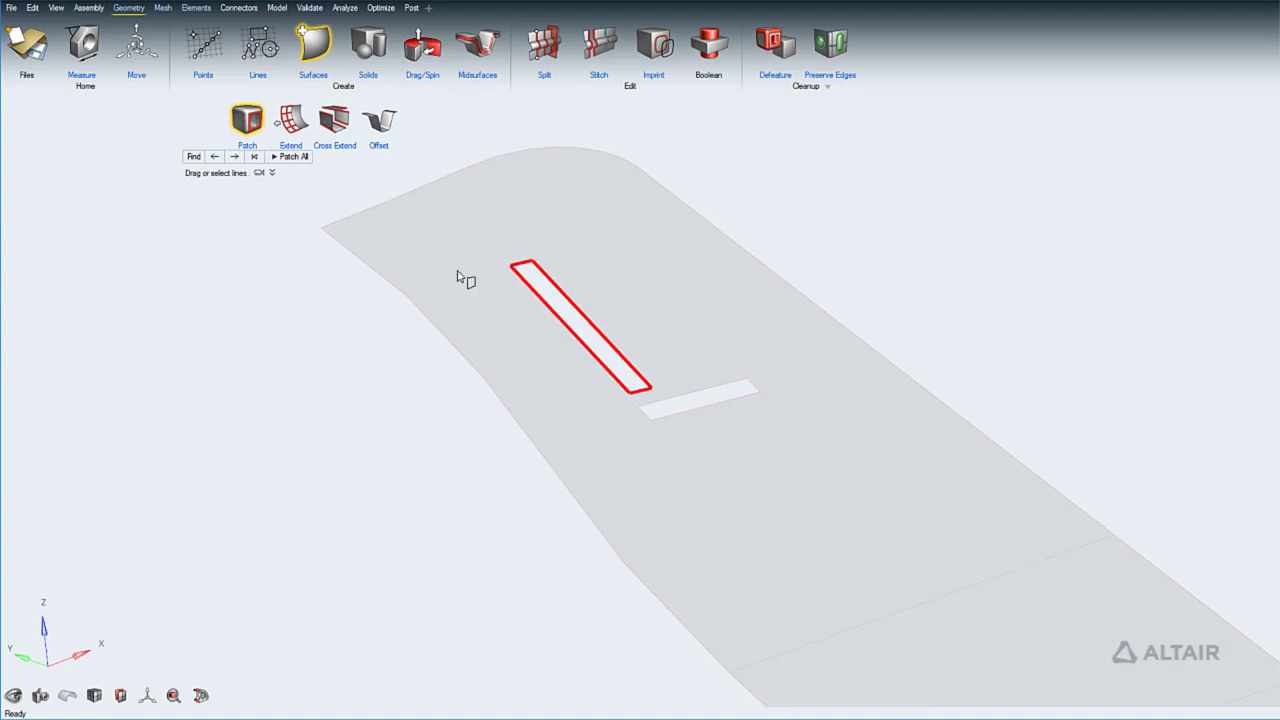
pyautogui.click(554, 317)
pyautogui.click(549, 350)
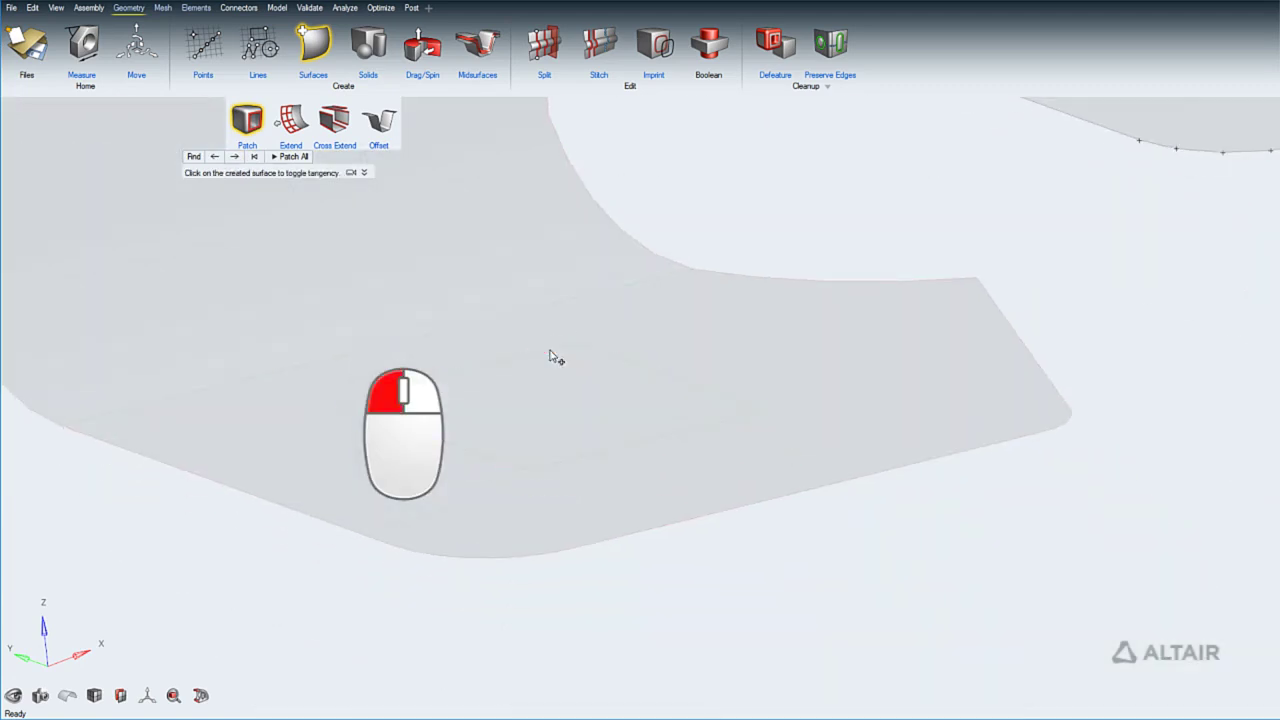
pyautogui.click(280, 157)
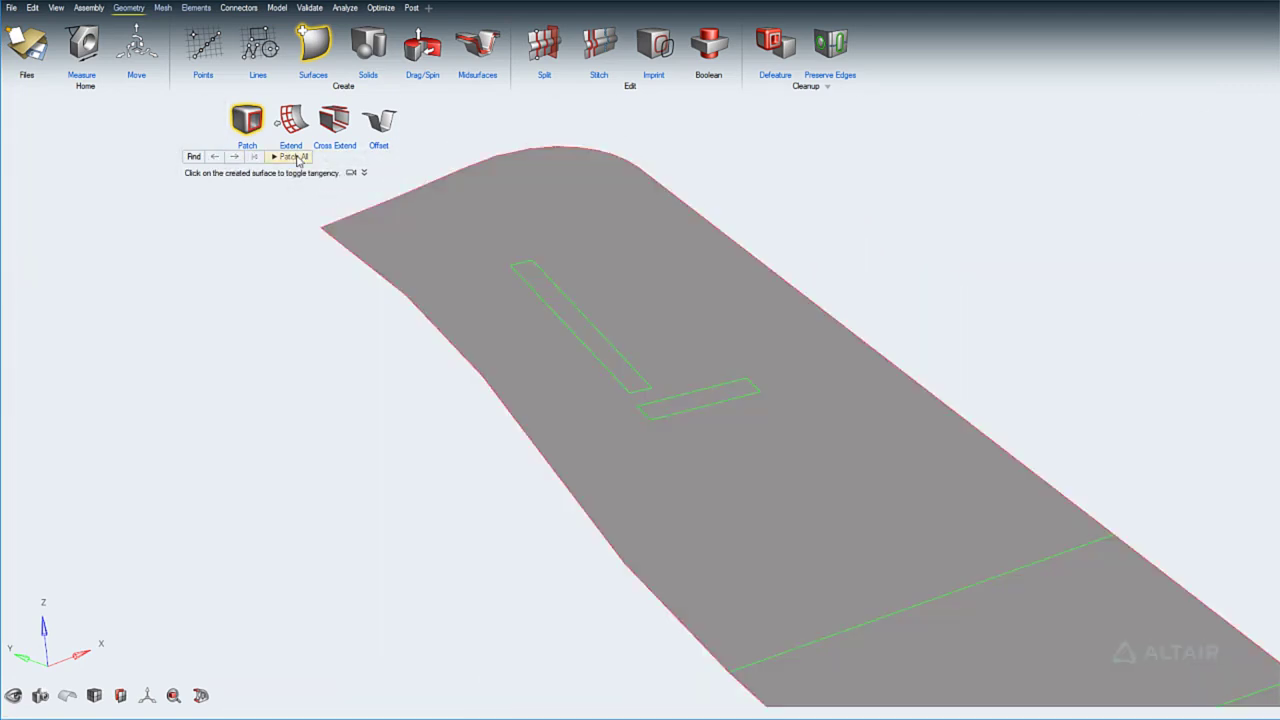
pyautogui.press('f')
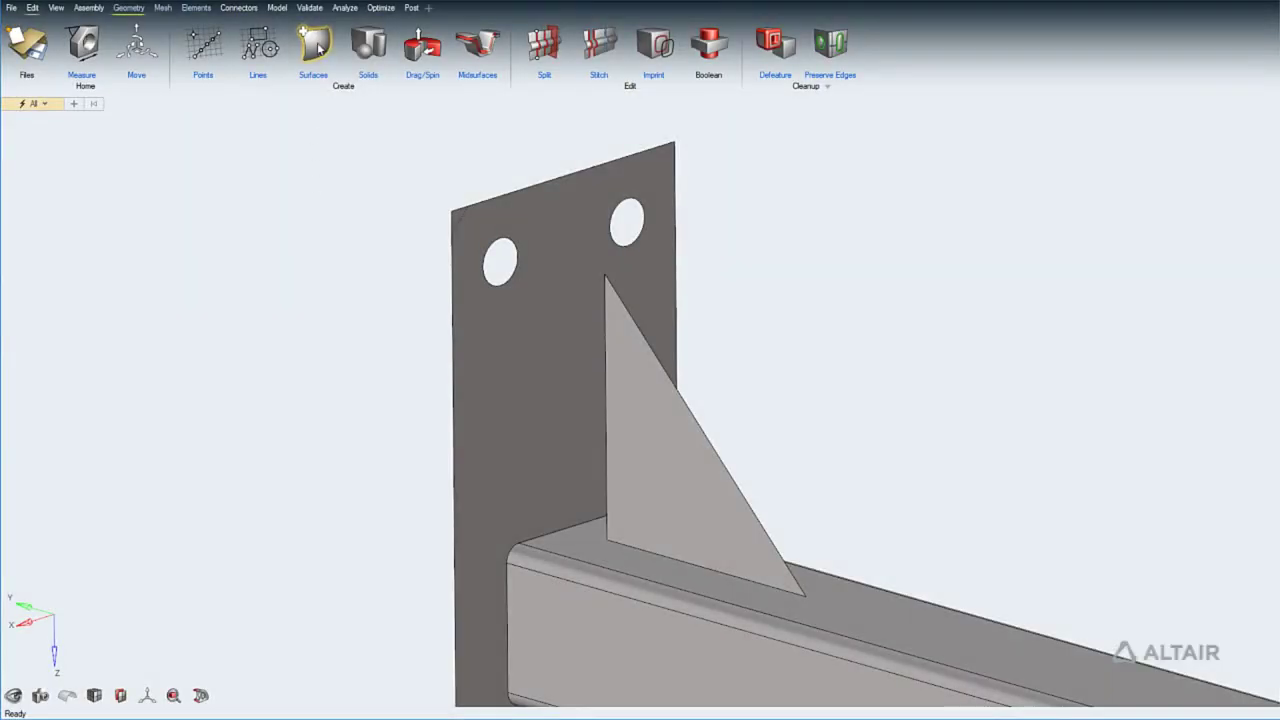
# Extend the gusset's vertical edge toward the mounting plate and the inner plate's upper edge to the top of the surrounding solid
pyautogui.click(316, 45)
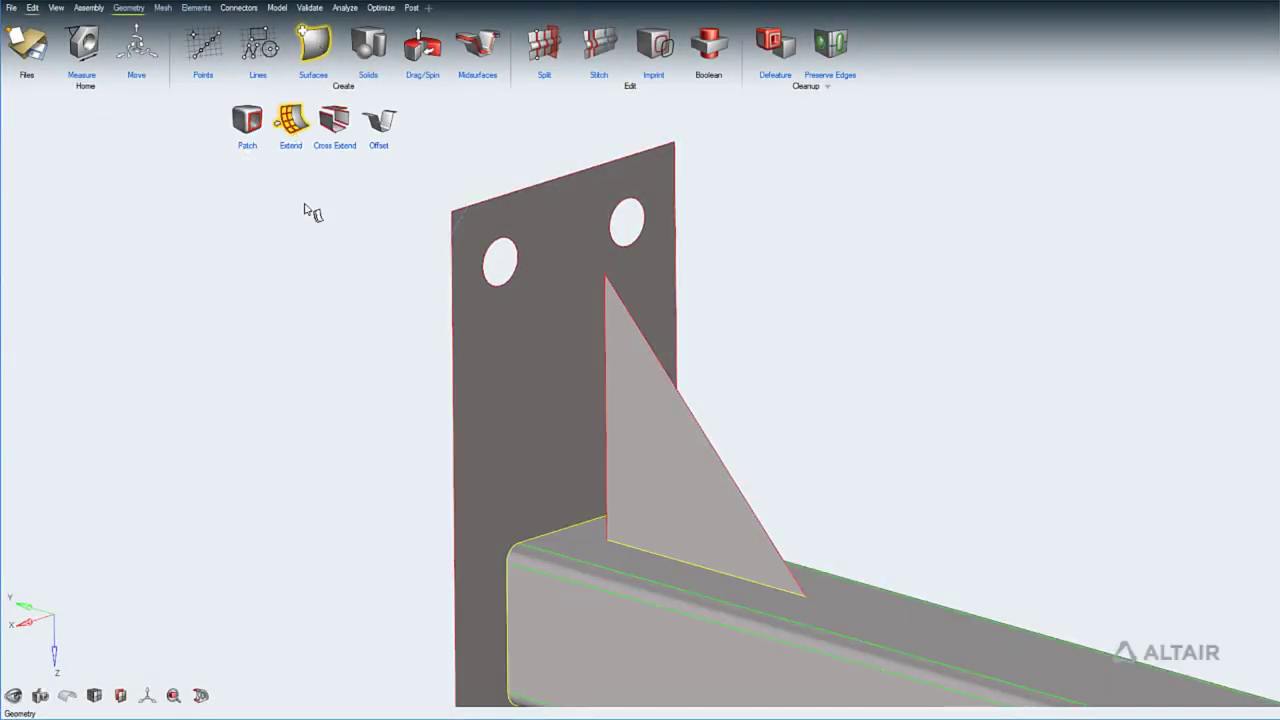
pyautogui.click(606, 420)
pyautogui.moveTo(606, 420); pyautogui.dragTo(350, 345)
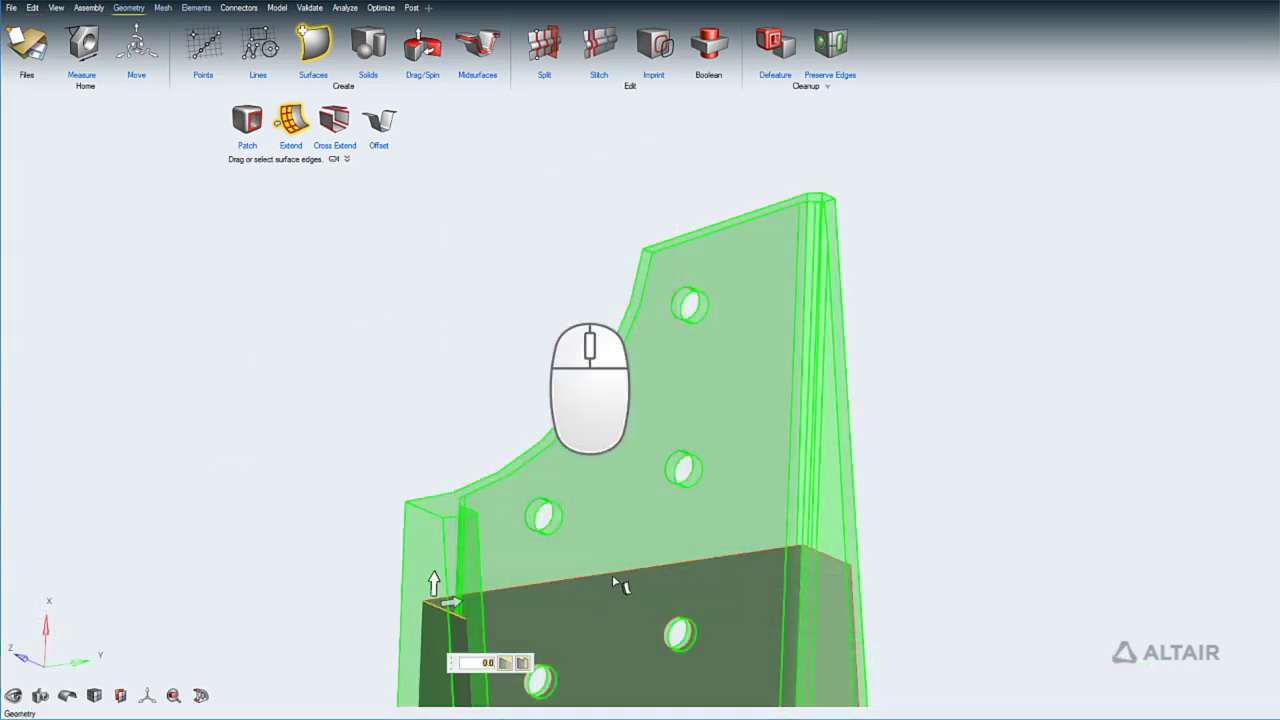
pyautogui.moveTo(829, 540); pyautogui.dragTo(841, 196)
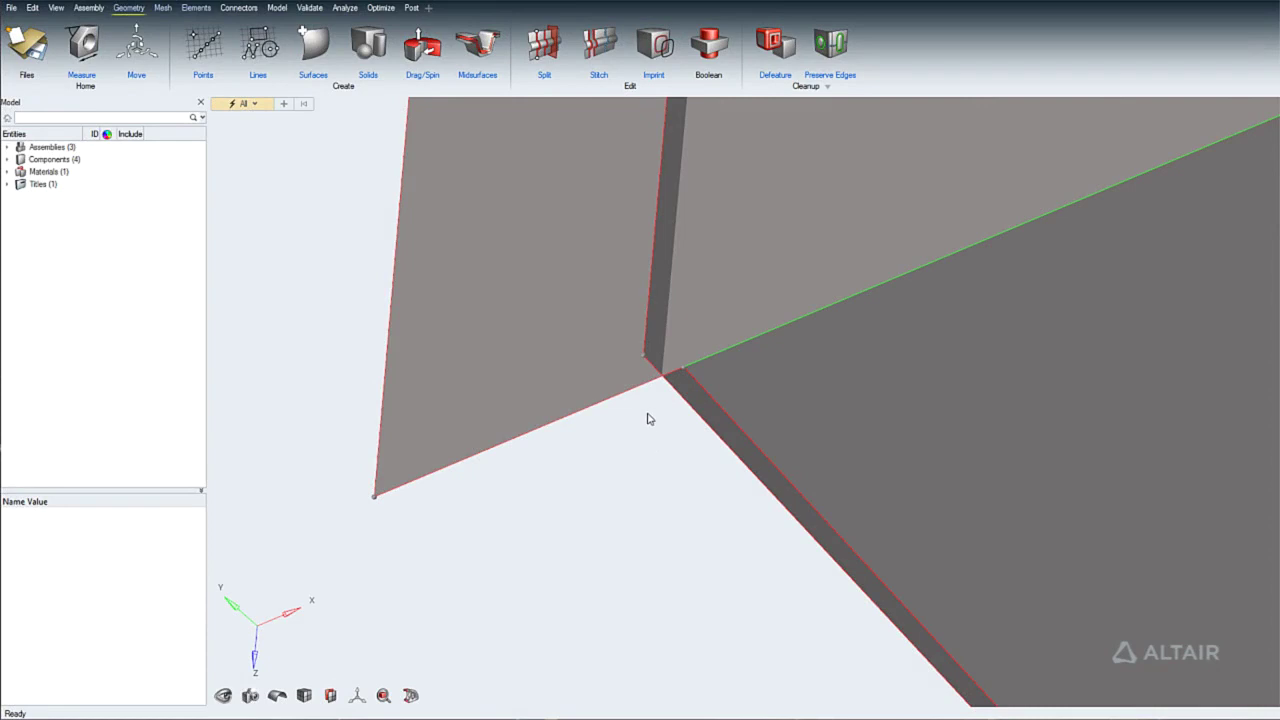
# Select the surfaces around the gap at the plate corner and stitch them with a maximum stitching distance of 0.5
pyautogui.click(594, 50)
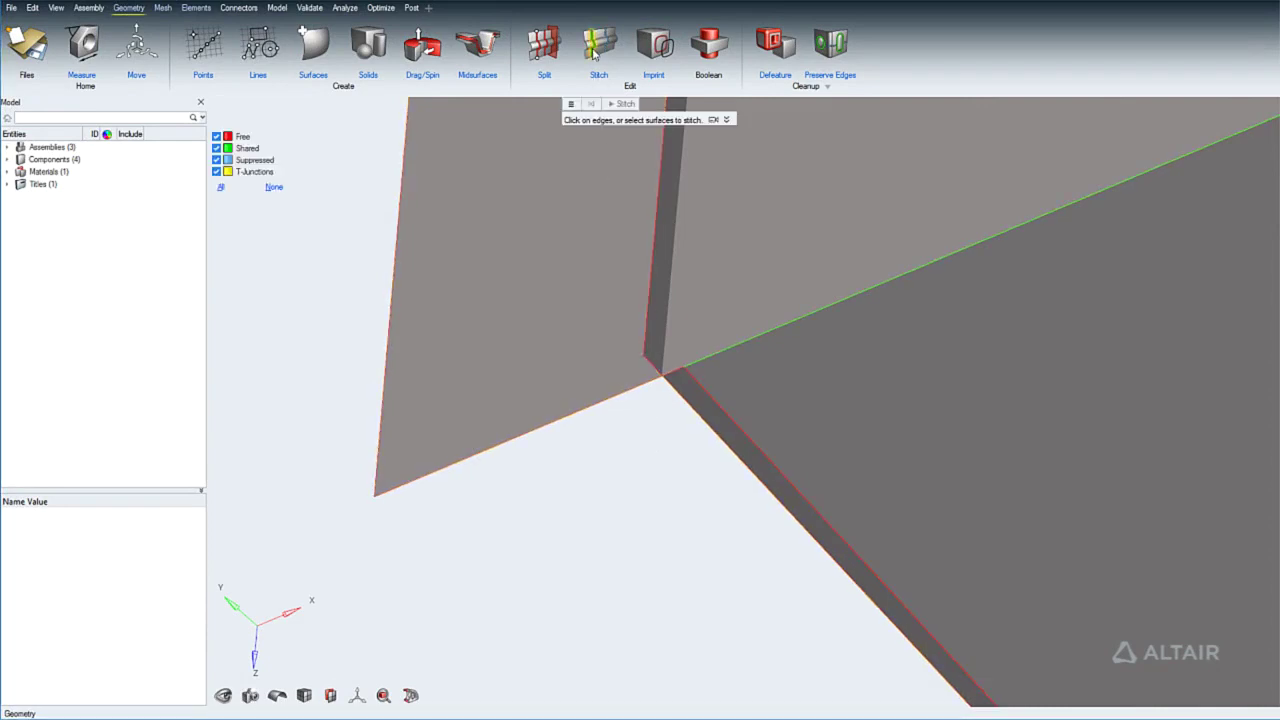
pyautogui.click(596, 304)
pyautogui.moveTo(548, 553); pyautogui.dragTo(666, 432)
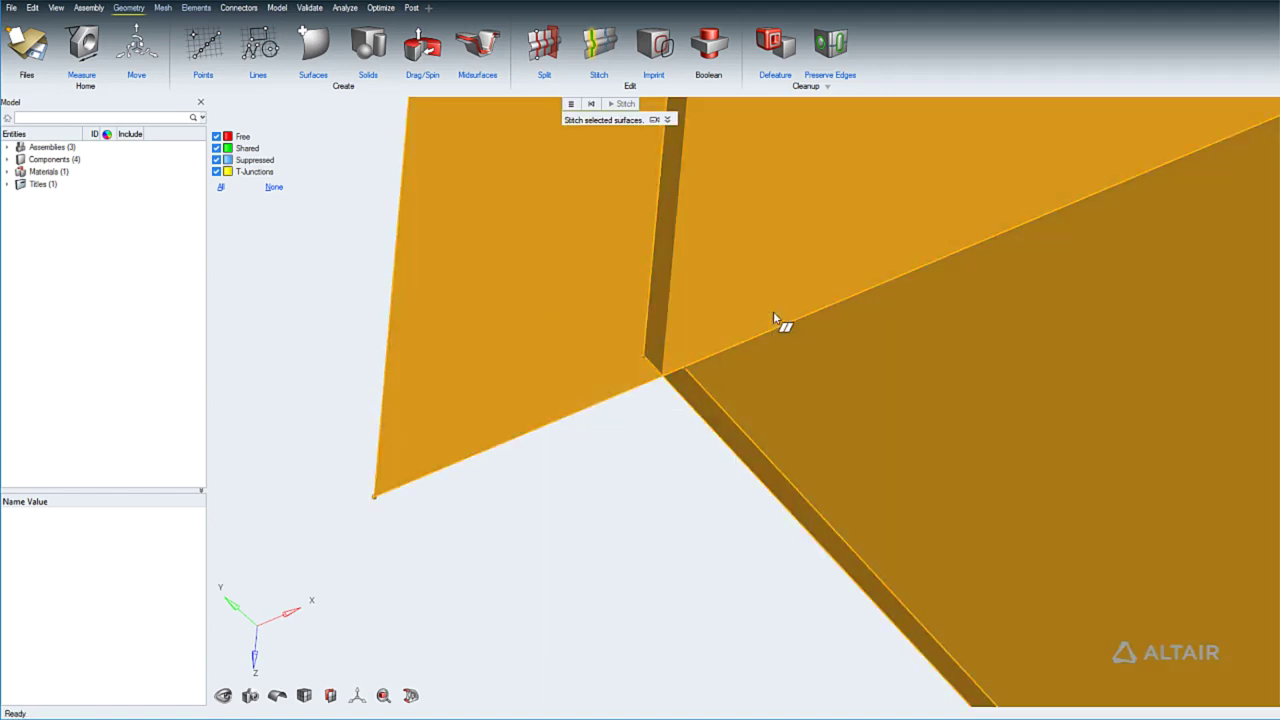
pyautogui.click(571, 105)
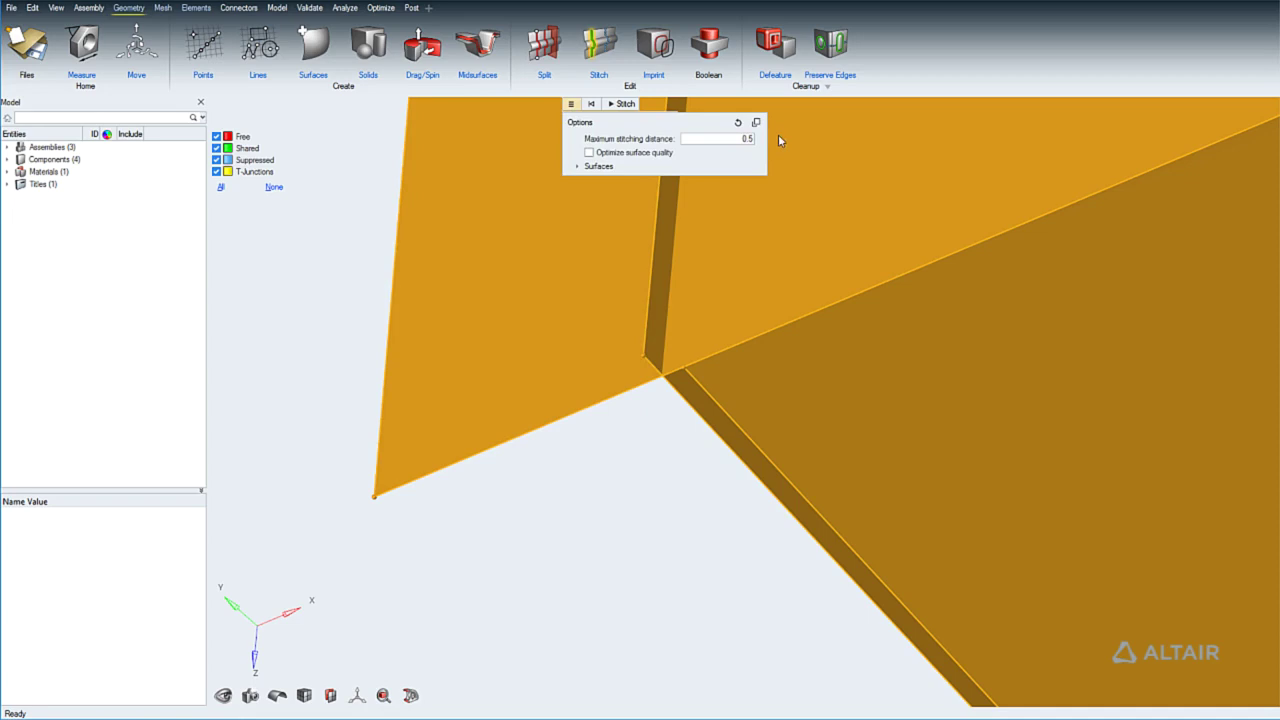
pyautogui.click(622, 104)
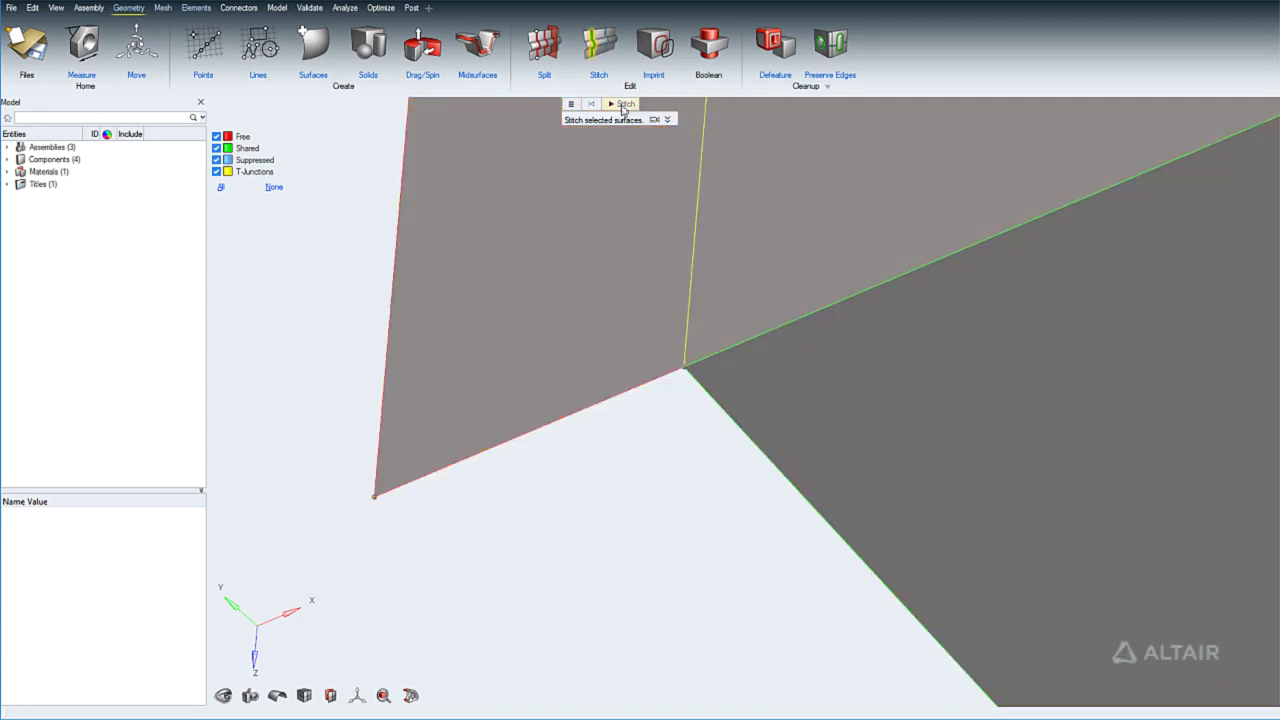
# Stitch the narrow wedge face's free edge to its neighbor and pull the adjoining upright face's edge across the tapered gap
pyautogui.moveTo(682, 451); pyautogui.dragTo(380, 606, button='right')
pyautogui.scroll(-7, 380, 606)
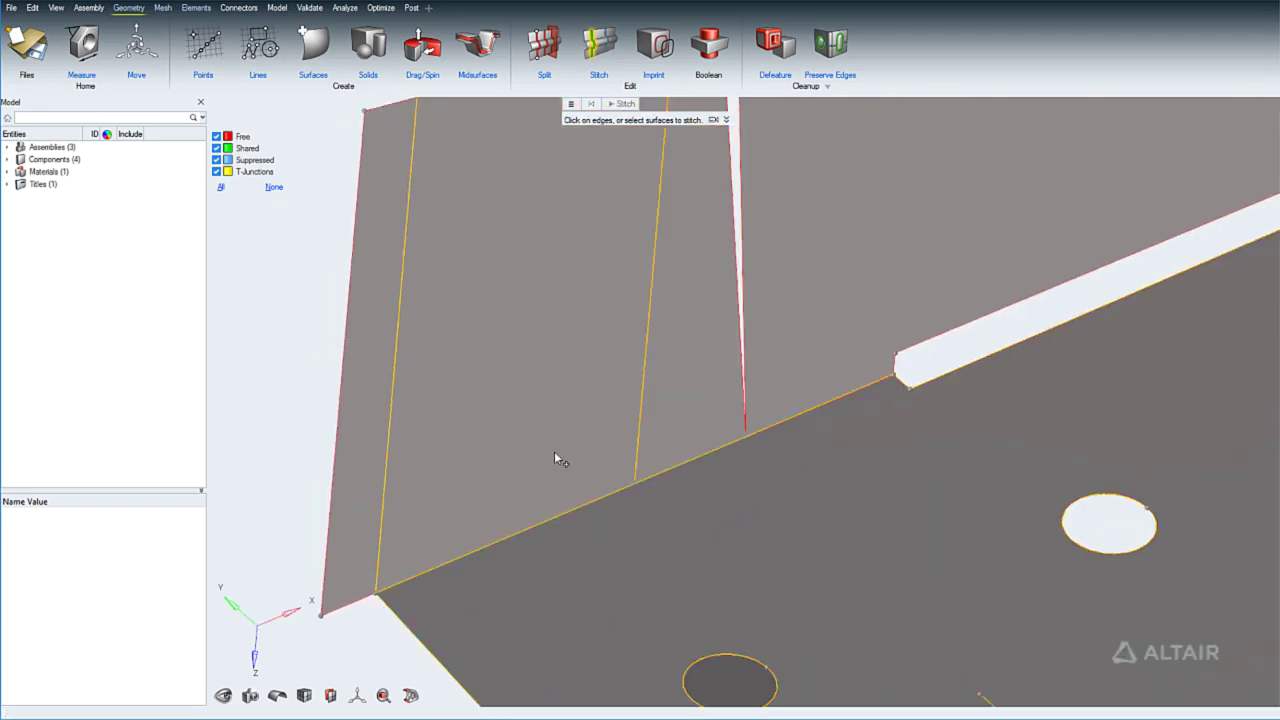
pyautogui.click(675, 183)
pyautogui.moveTo(675, 183); pyautogui.dragTo(672, 424, button='right')
pyautogui.scroll(3, 698, 304)
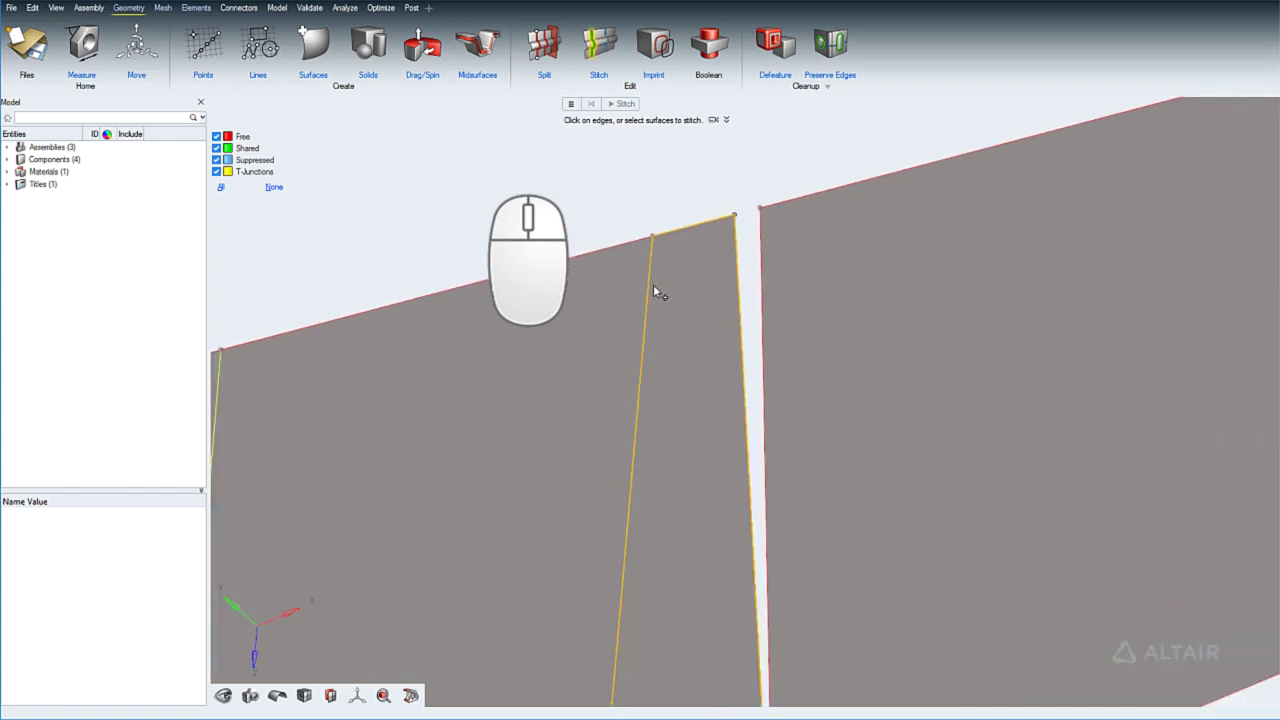
pyautogui.click(655, 292)
pyautogui.click(757, 255)
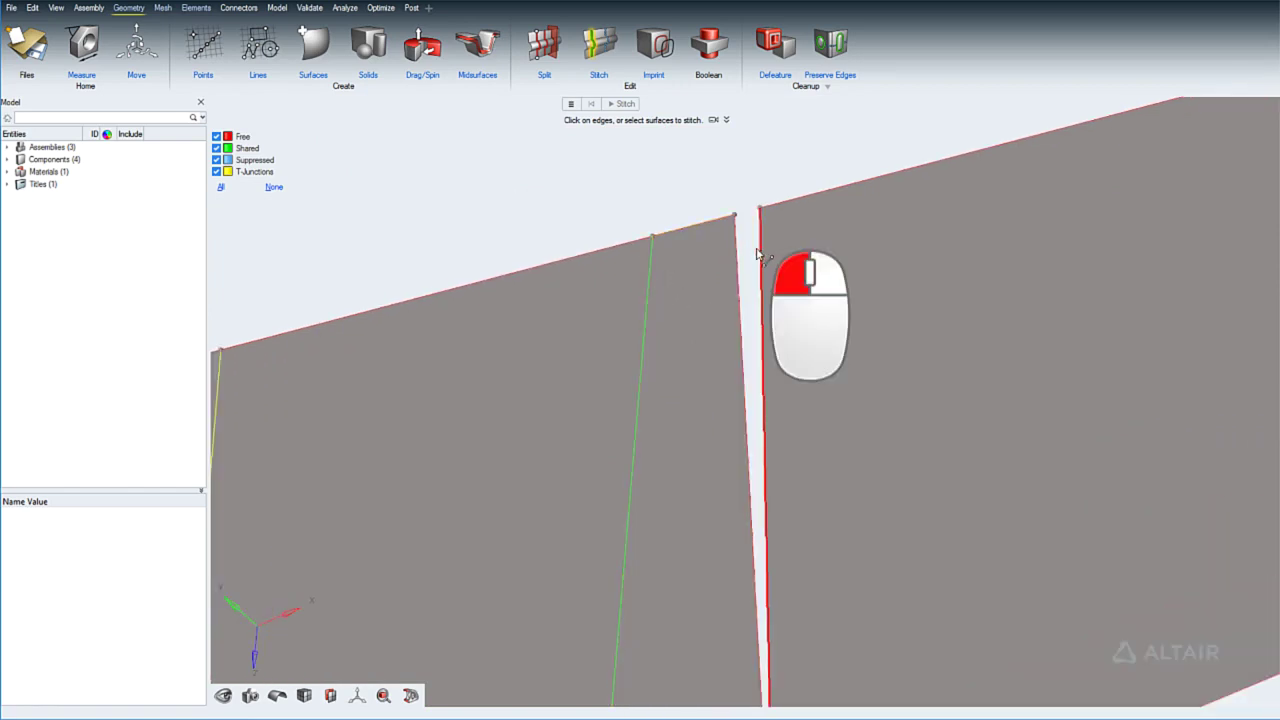
pyautogui.moveTo(757, 255); pyautogui.dragTo(739, 256)
# Close the long gap between the upright and base plates by stitching its corner points and its remaining free edges
pyautogui.moveTo(711, 610); pyautogui.dragTo(714, 256, button='right')
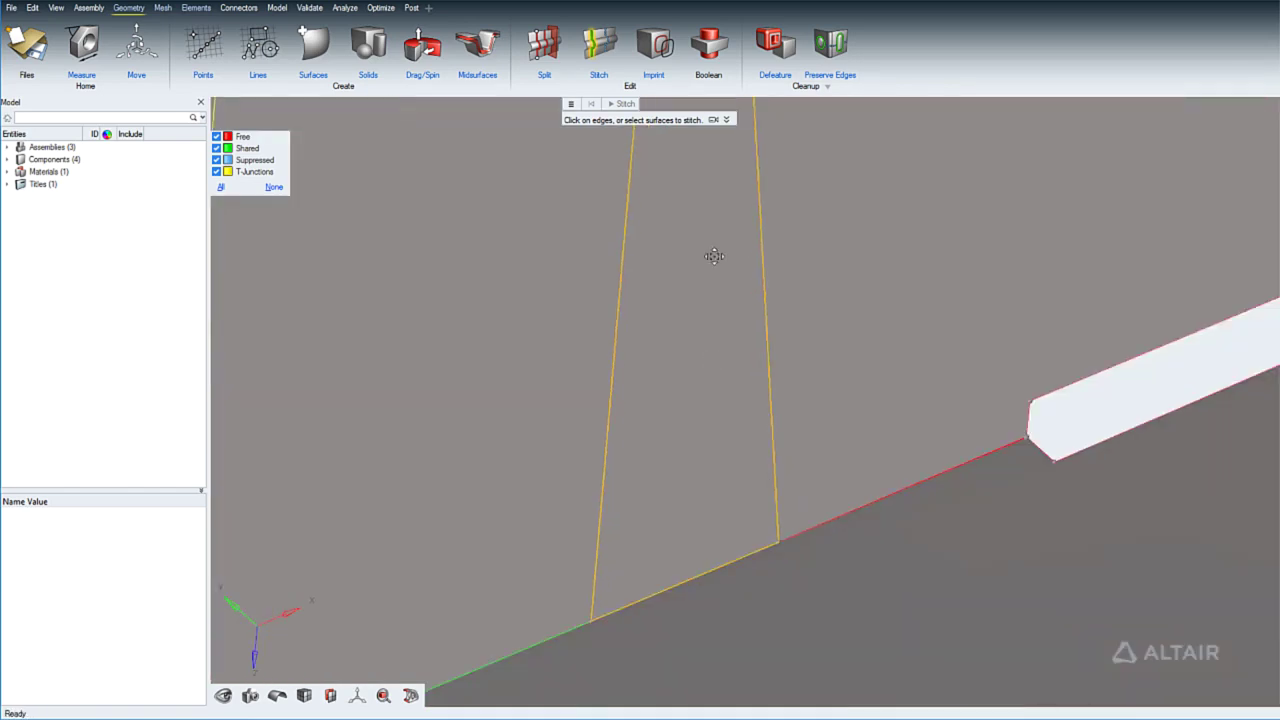
pyautogui.keyDown('ctrl'); pyautogui.moveTo(713, 256); pyautogui.dragTo(743, 403); pyautogui.keyUp('ctrl')
pyautogui.click(607, 361)
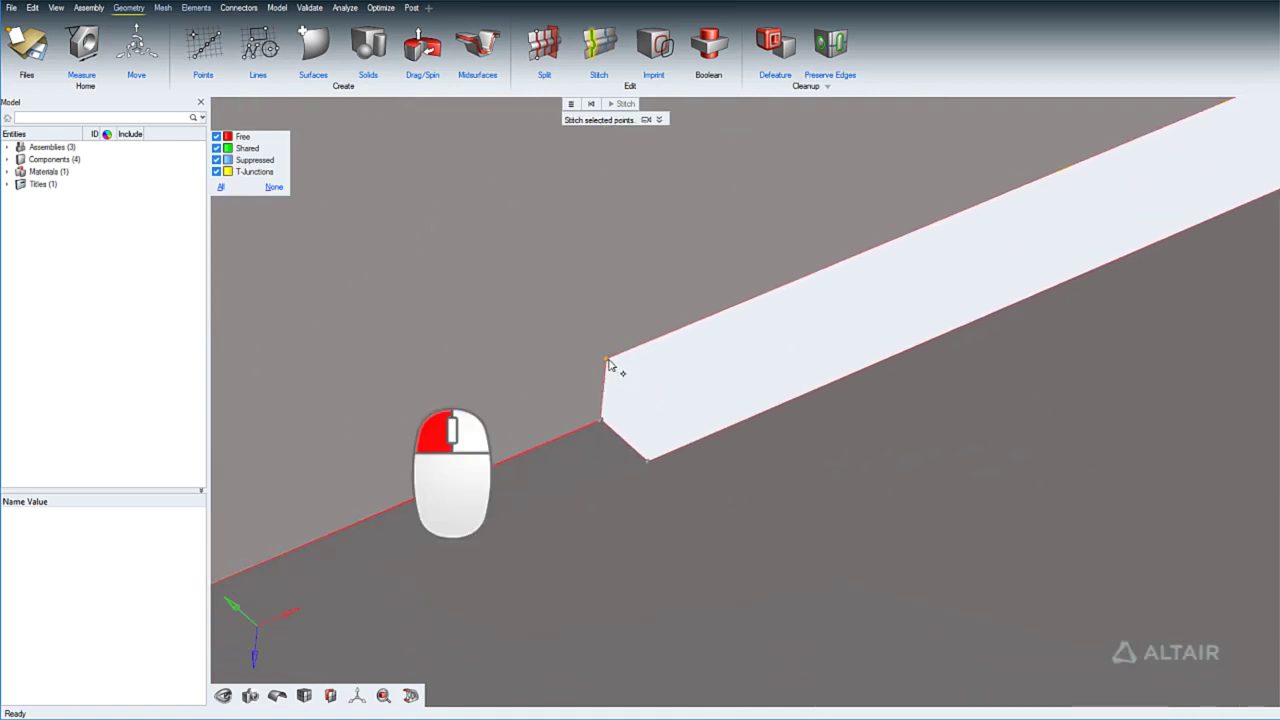
pyautogui.click(648, 461)
pyautogui.click(643, 410)
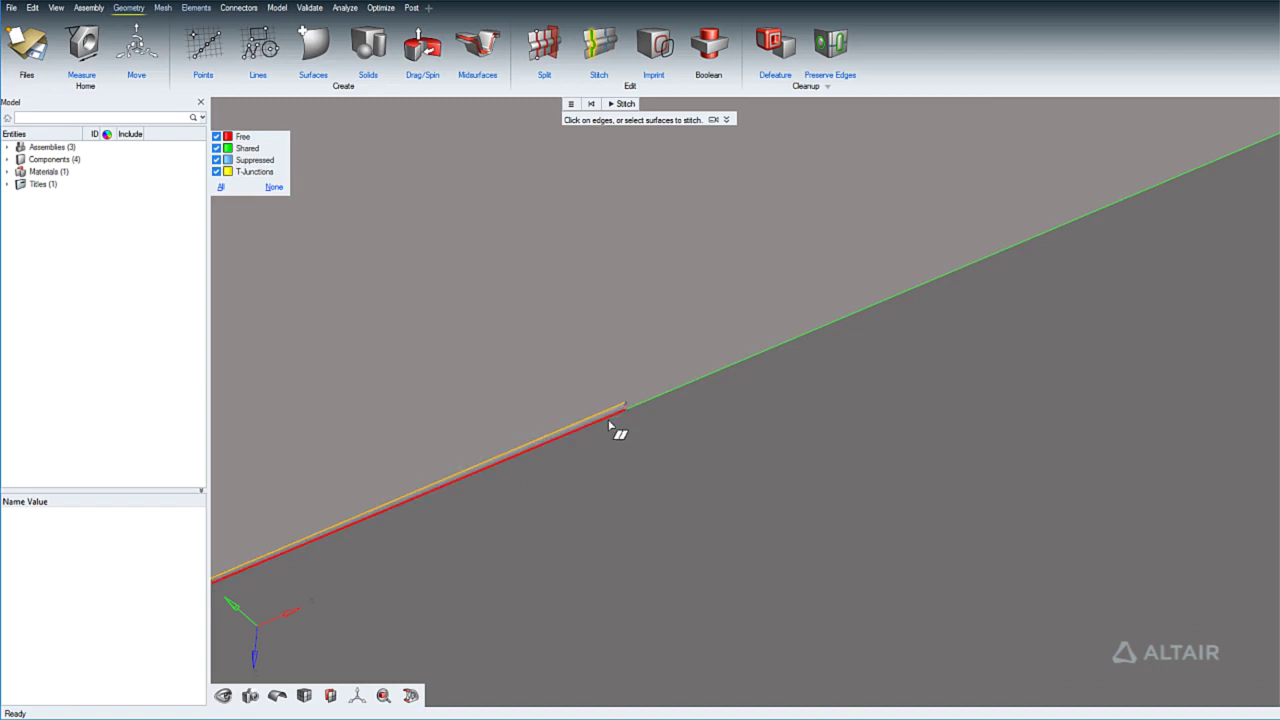
pyautogui.click(612, 423)
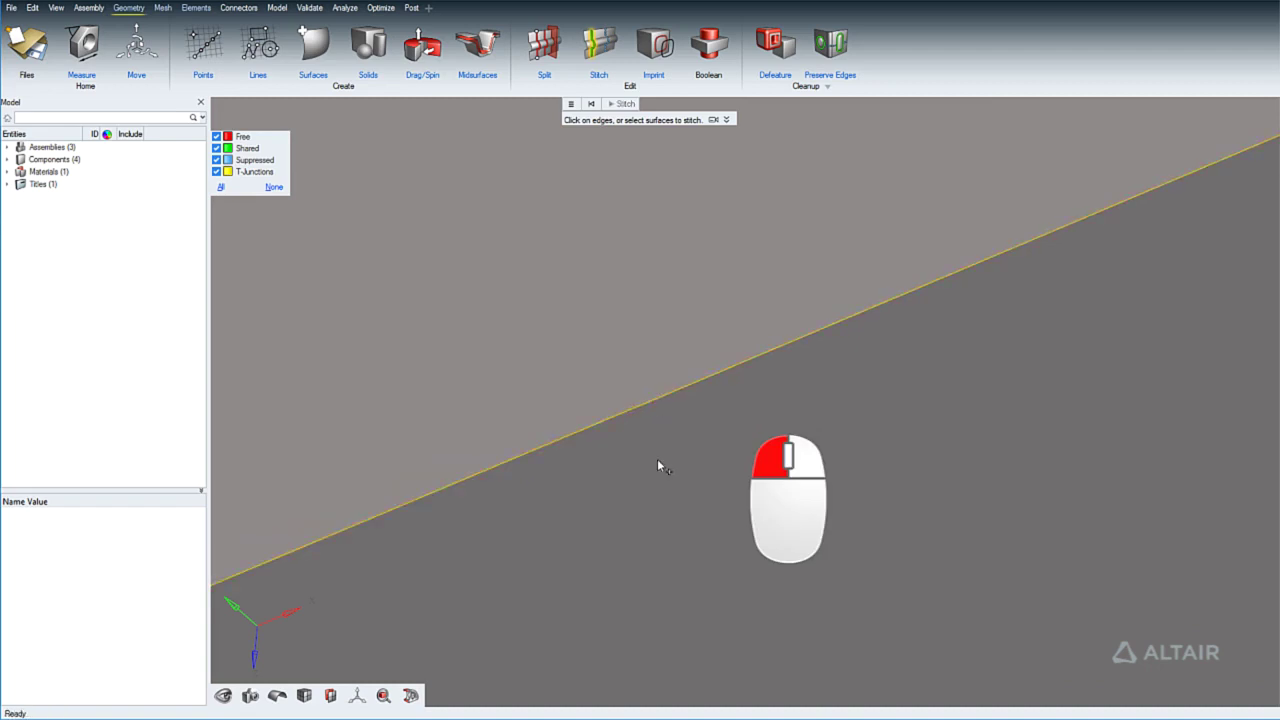
# Edit the shared edge between the narrow wedge face and the large upright face with the Stitch tool
pyautogui.moveTo(657, 458); pyautogui.dragTo(665, 330, button='right')
pyautogui.scroll(-6, 665, 330)
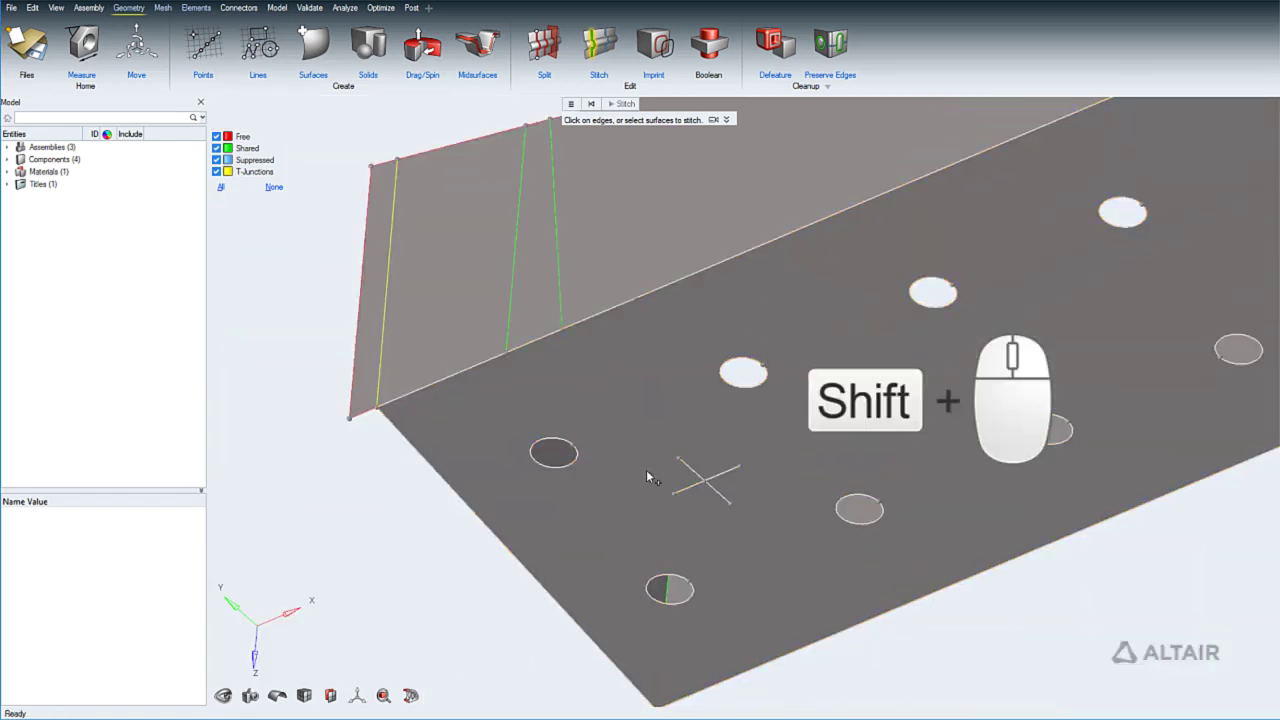
pyautogui.click(556, 240)
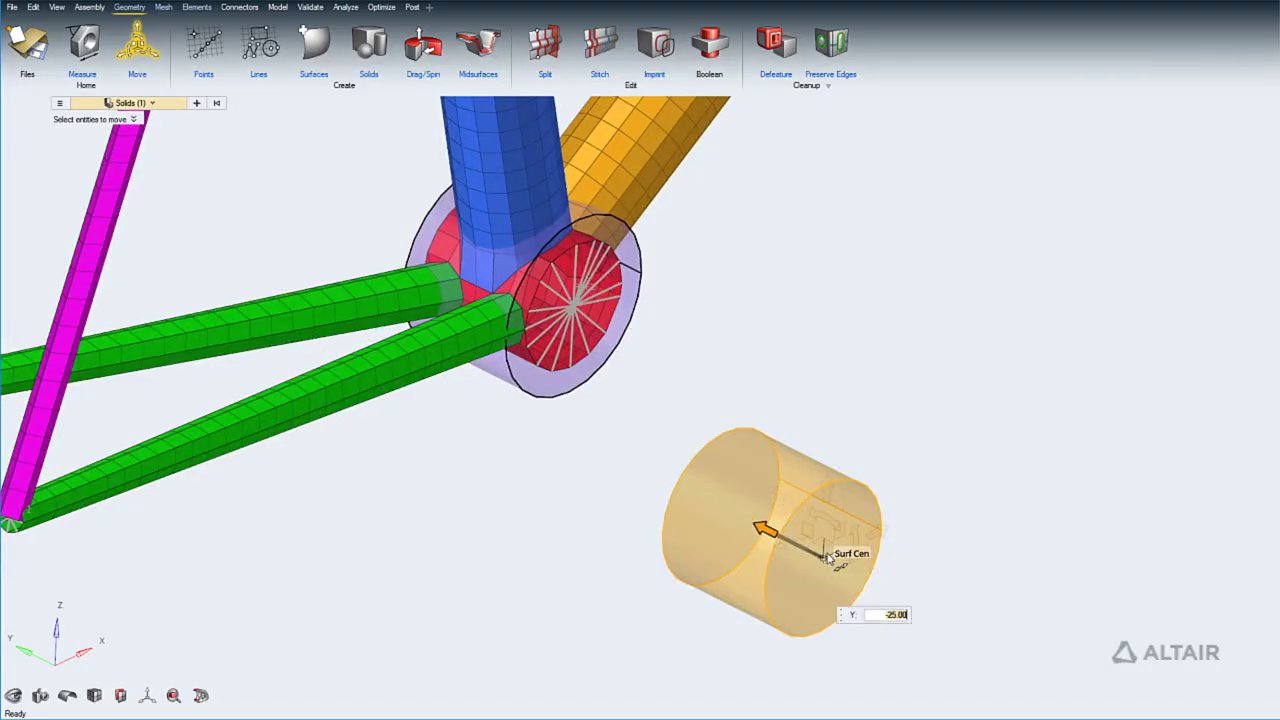
# Move the solid cylinder by its surface center onto the center of the bicycle frame's hub
pyautogui.moveTo(827, 487); pyautogui.dragTo(831, 357)
pyautogui.moveTo(829, 432); pyautogui.dragTo(565, 297)
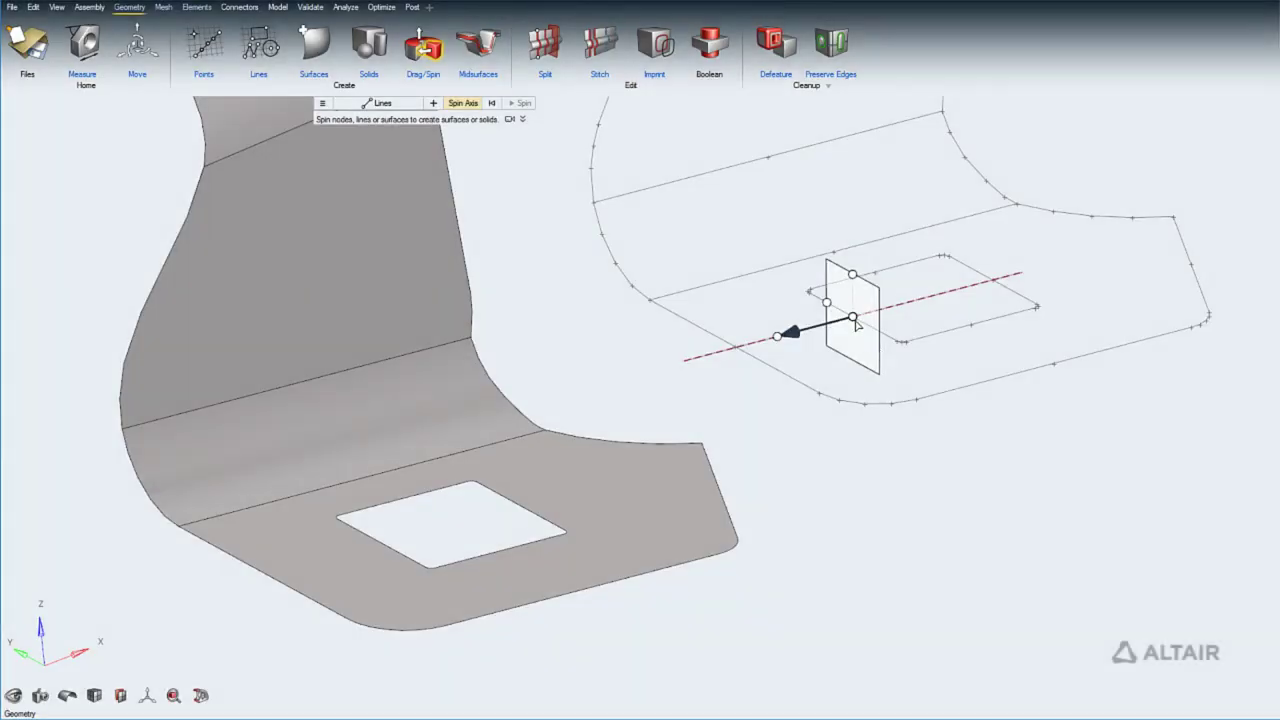
# Reposition the spin axis onto the bracket's lower flange, and align the blue tube's move manipulator with the global axes
pyautogui.moveTo(856, 324); pyautogui.dragTo(652, 514)
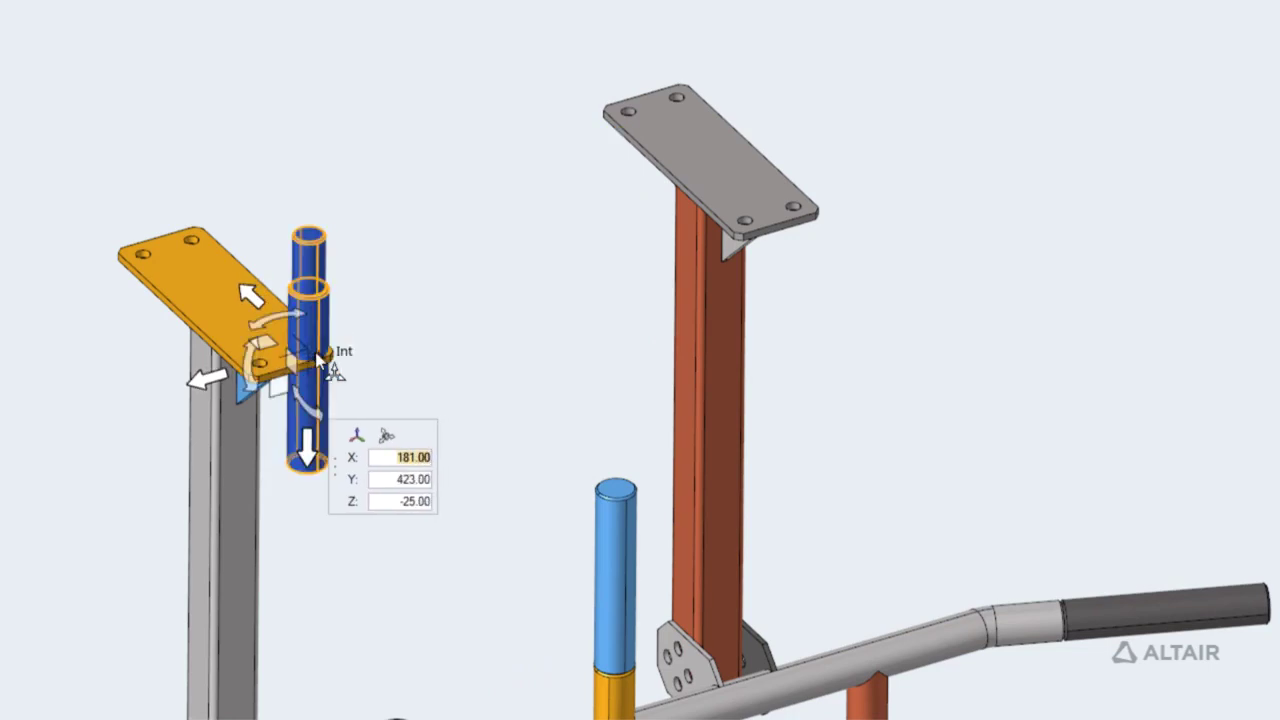
pyautogui.click(357, 437)
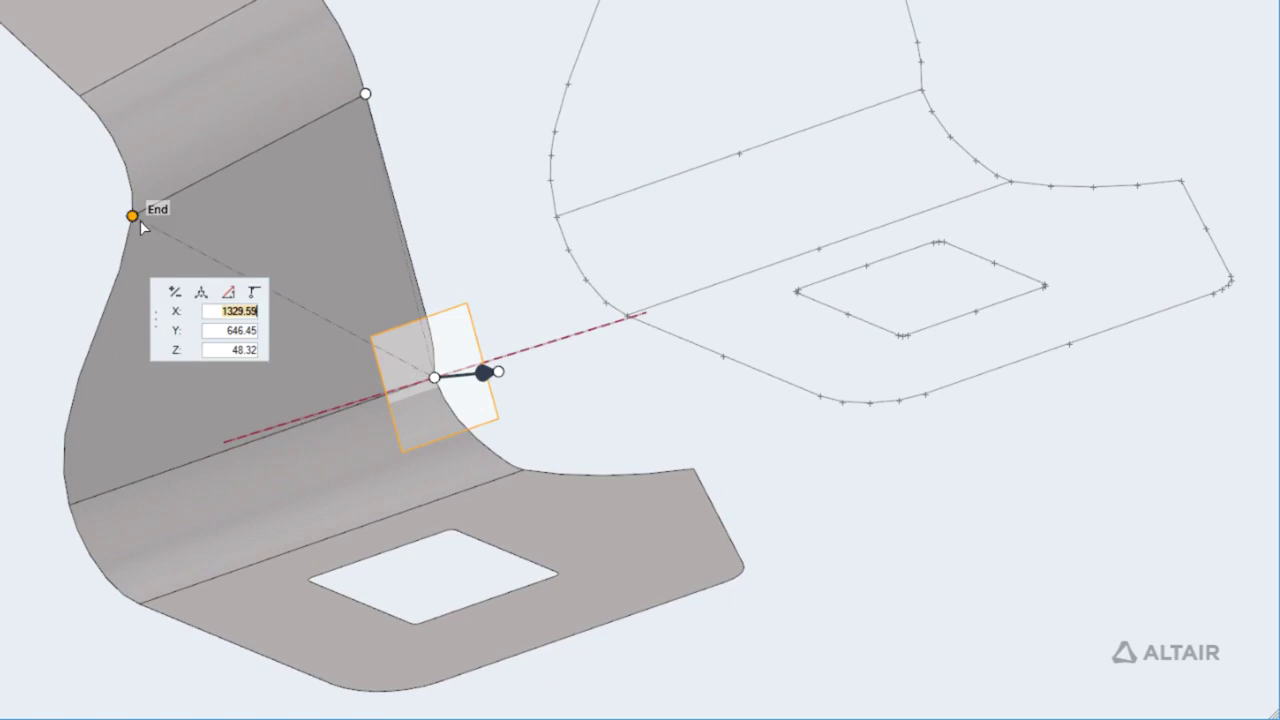
# Move the spin axis manipulator to the lower flange's cutout and place it at the midpoint of the upper bend's curved edge
pyautogui.moveTo(293, 251); pyautogui.dragTo(357, 262, button='middle')
pyautogui.moveTo(358, 262); pyautogui.dragTo(306, 334, button='right')
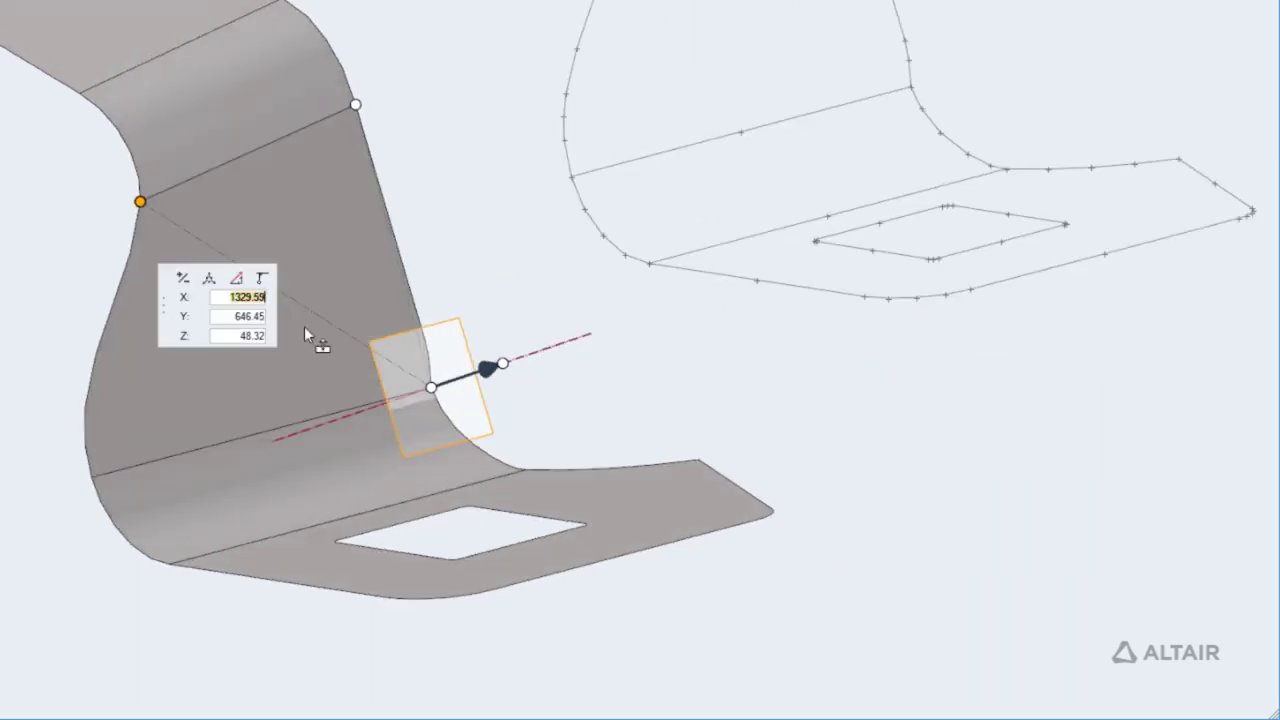
pyautogui.moveTo(430, 398); pyautogui.dragTo(410, 535)
pyautogui.moveTo(410, 535); pyautogui.dragTo(430, 563, button='right')
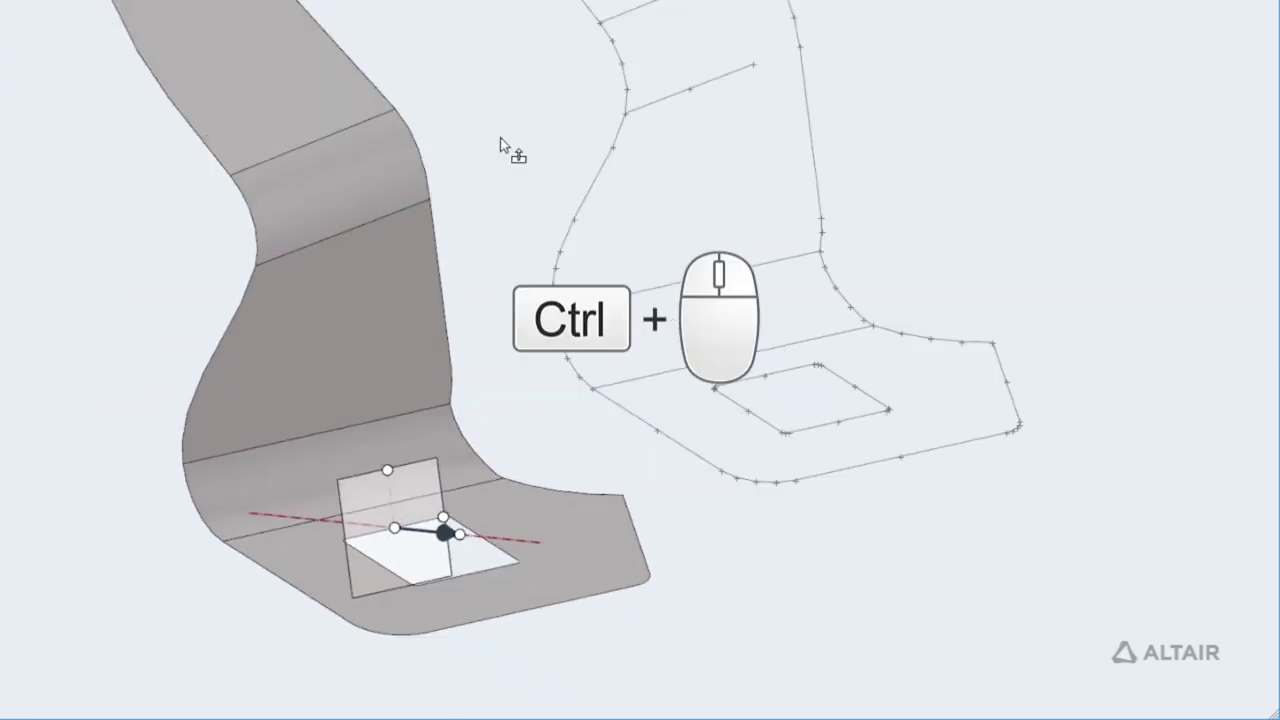
pyautogui.keyDown('ctrl'); pyautogui.click(425, 150); pyautogui.keyUp('ctrl')
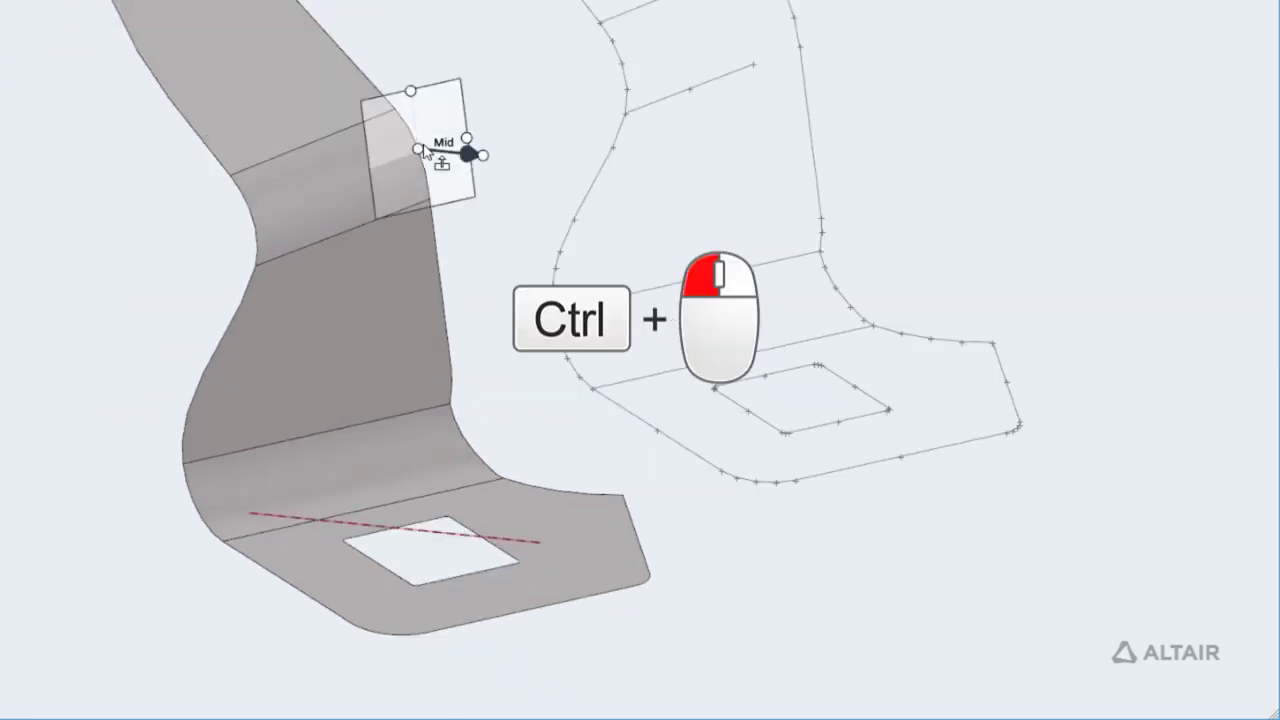
# Place the plane manipulator at the midpoint of the lower flange cutout's edge and orient it through two of the cutout's corners
pyautogui.keyDown('ctrl'); pyautogui.click(255, 210); pyautogui.keyUp('ctrl')
pyautogui.moveTo(331, 302); pyautogui.dragTo(349, 321, button='right')
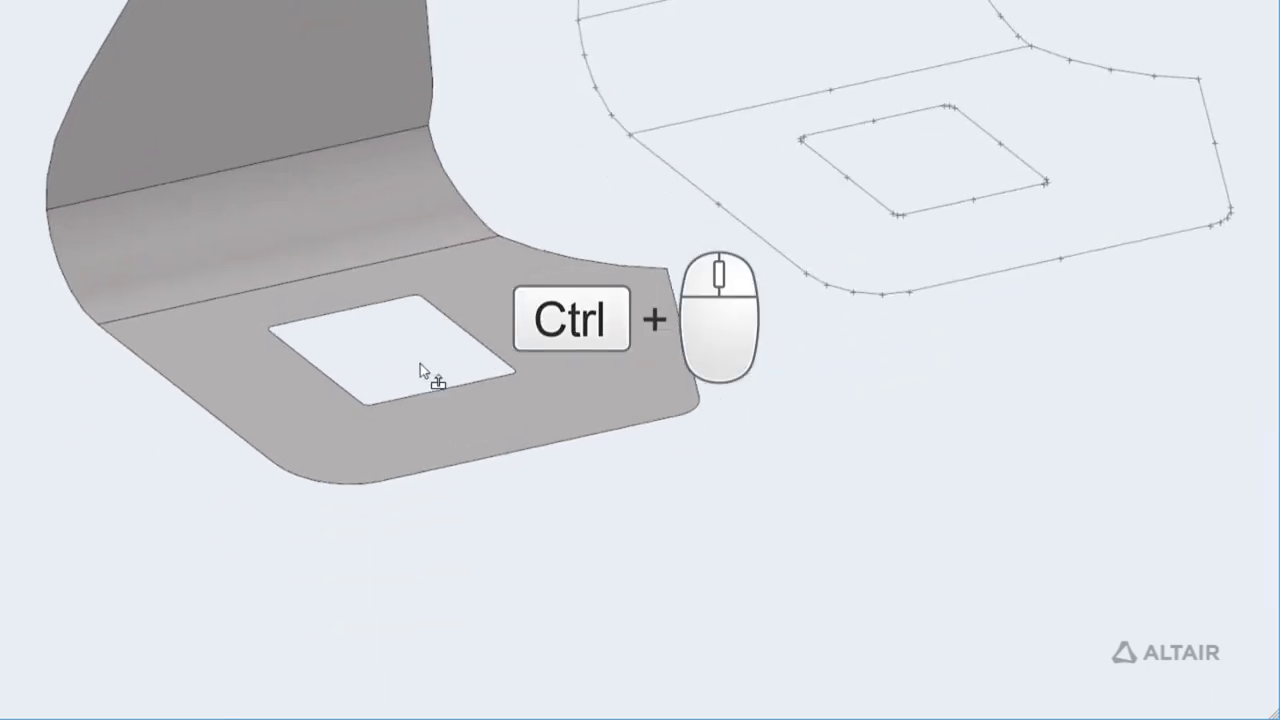
pyautogui.keyDown('ctrl'); pyautogui.click(438, 388); pyautogui.keyUp('ctrl')
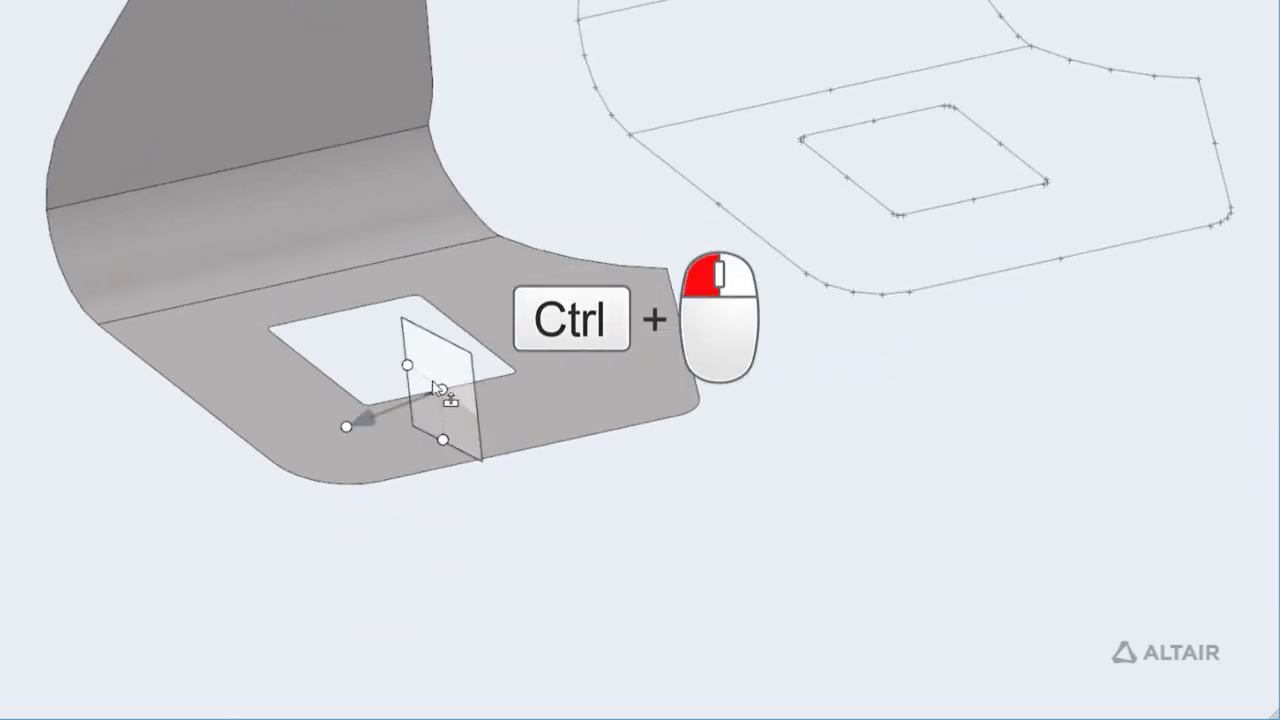
pyautogui.keyDown('ctrl'); pyautogui.click(422, 298); pyautogui.keyUp('ctrl')
pyautogui.keyDown('ctrl'); pyautogui.click(271, 329); pyautogui.keyUp('ctrl')
pyautogui.moveTo(480, 400); pyautogui.dragTo(487, 363, button='middle')
pyautogui.moveTo(487, 362); pyautogui.dragTo(453, 440, button='right')
pyautogui.scroll(3, 453, 440)
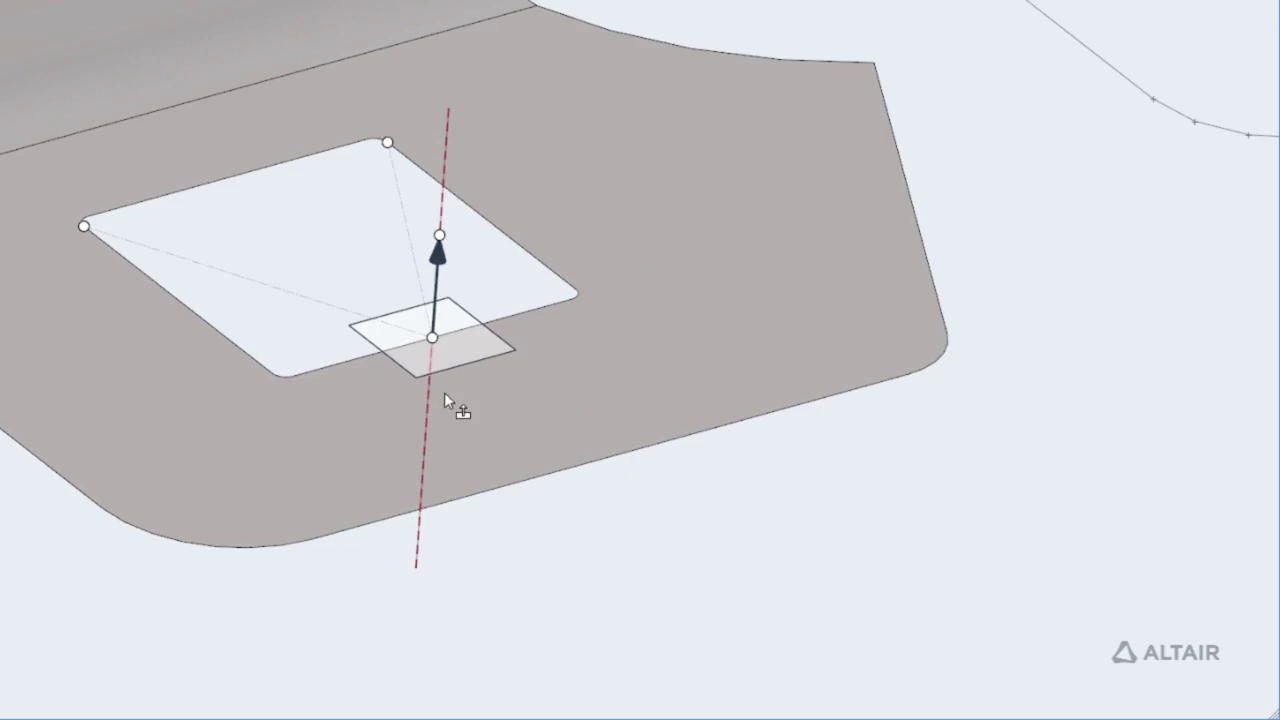
# Flip the manipulator's direction and back, and rotate it about 75 degrees around its origin on the cutout's edge
pyautogui.click(432, 338)
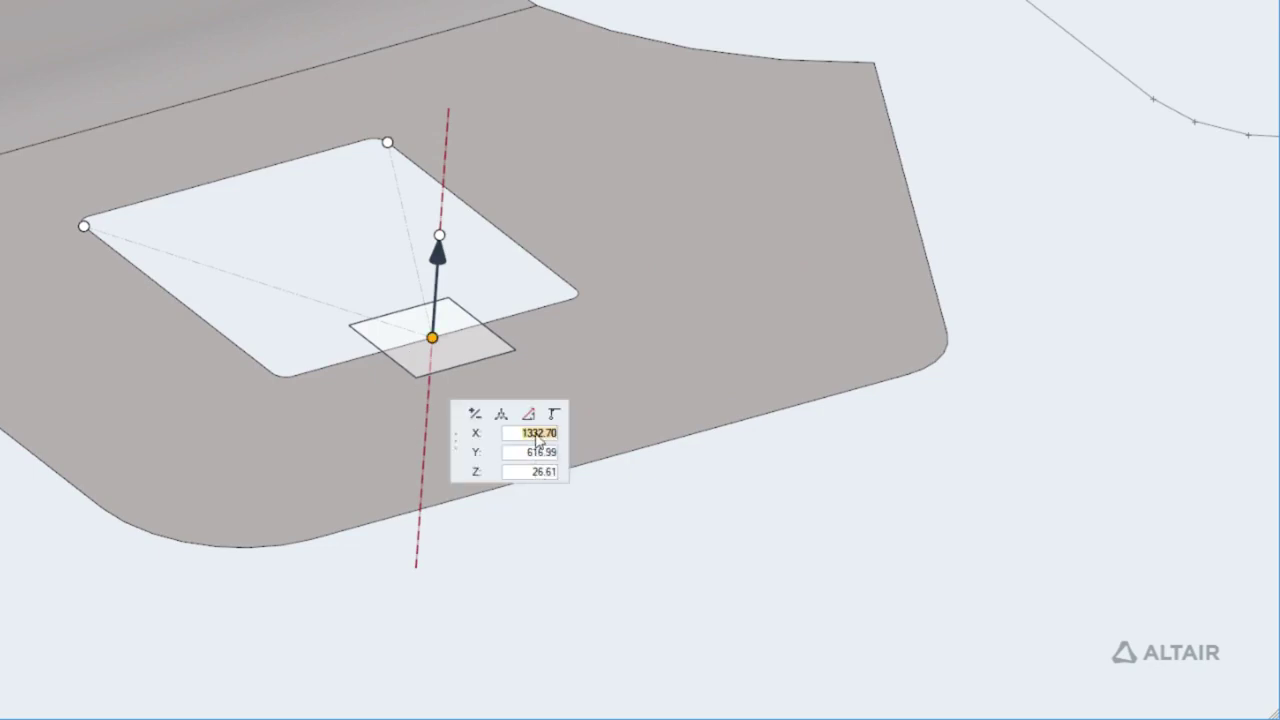
pyautogui.click(475, 414)
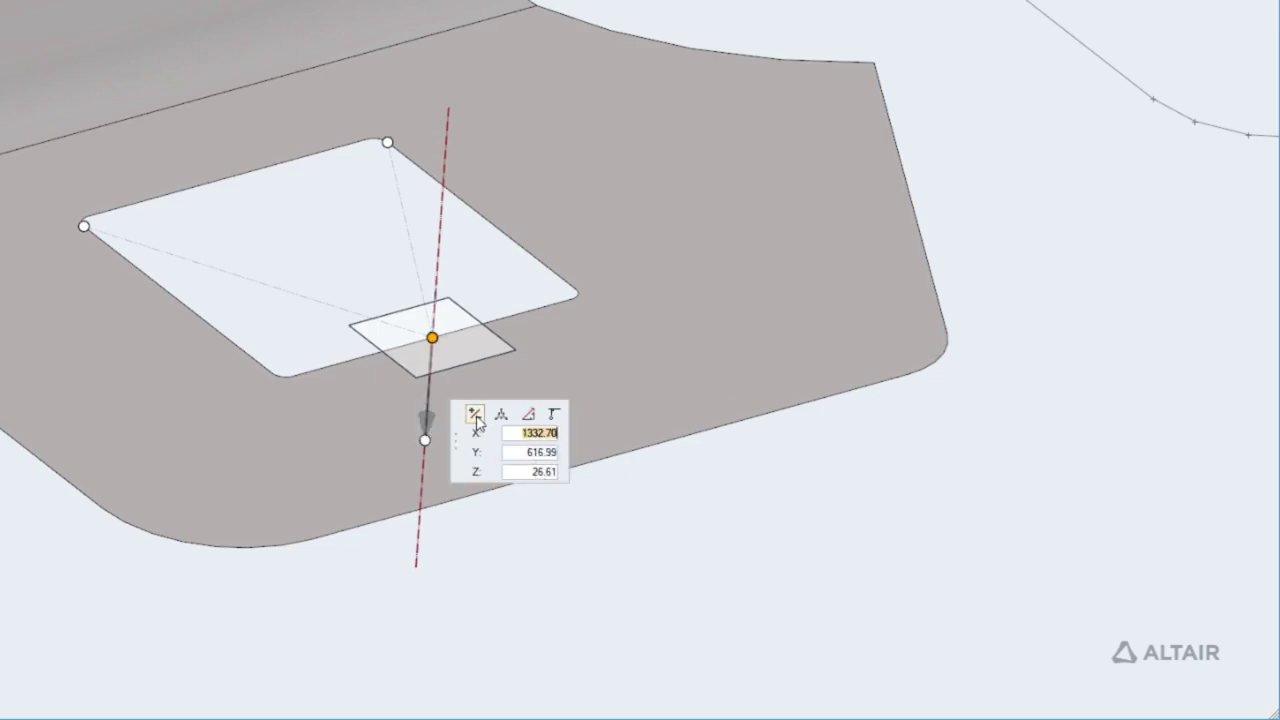
pyautogui.click(475, 414)
pyautogui.click(502, 415)
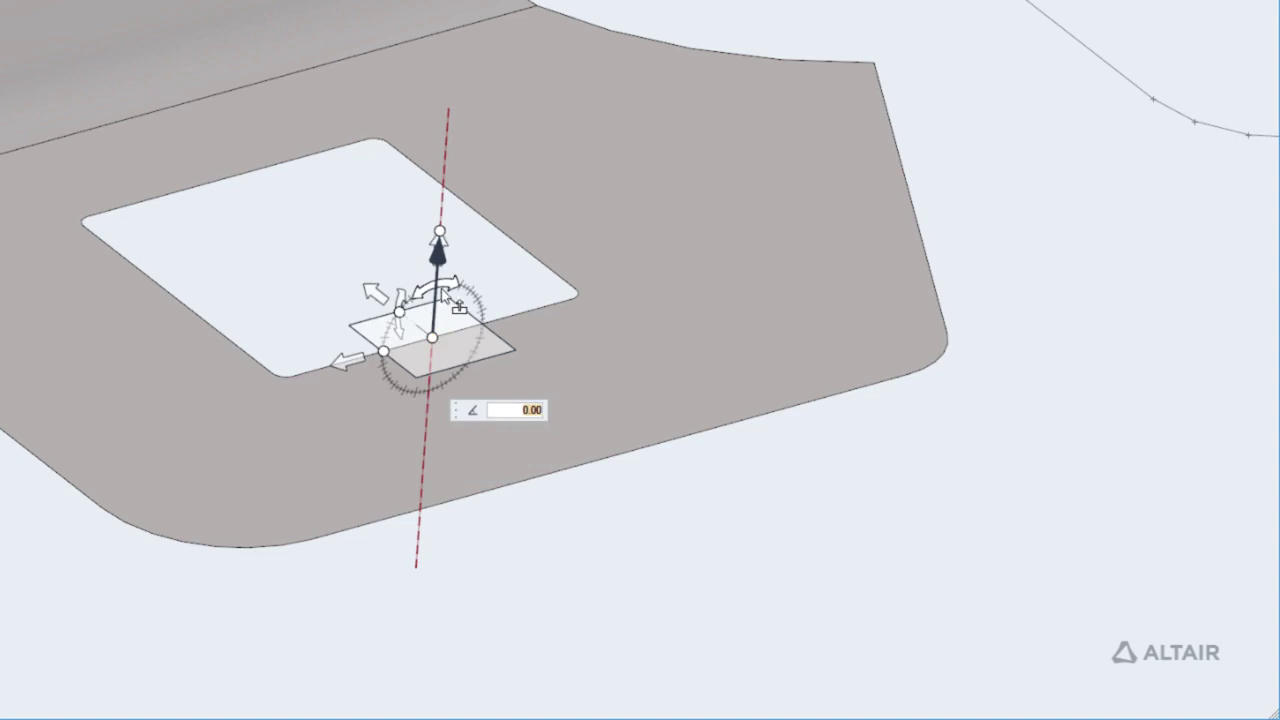
pyautogui.moveTo(458, 305); pyautogui.dragTo(527, 305)
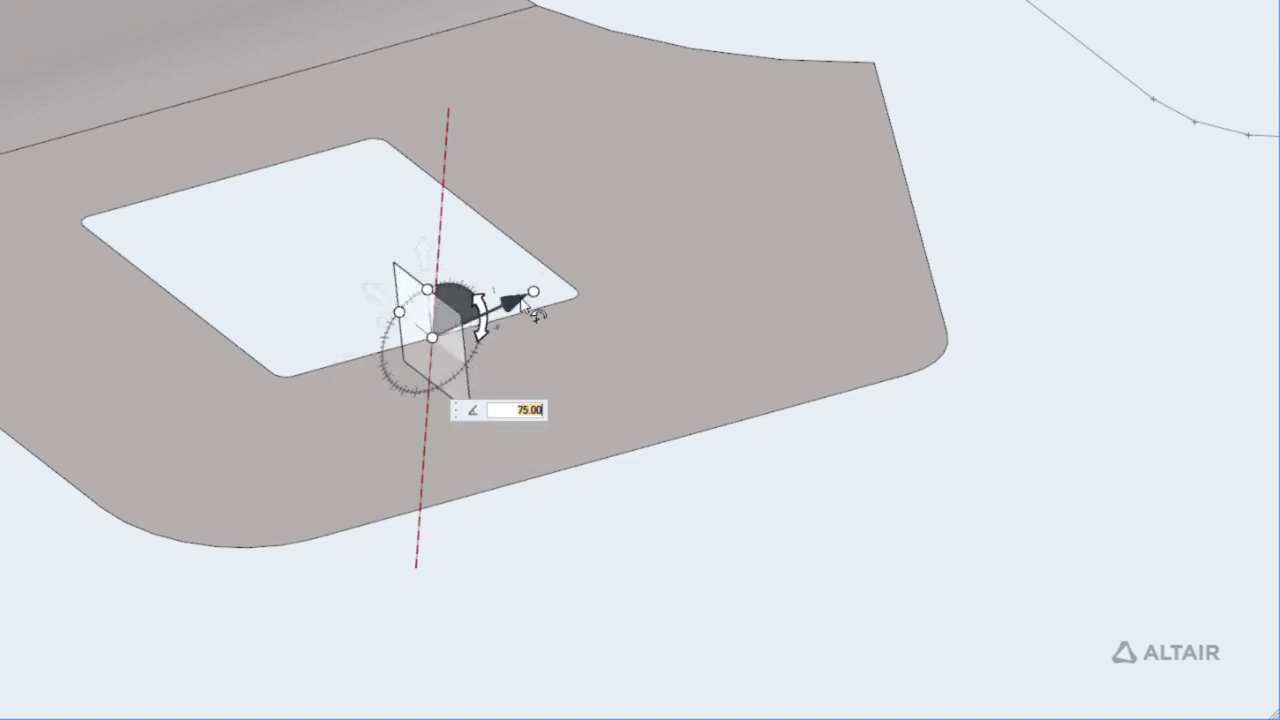
# Align the manipulator with the global I, J and K directions in turn, and set its direction vector to 0.5, 0.5, 0
pyautogui.click(480, 436)
pyautogui.click(479, 454)
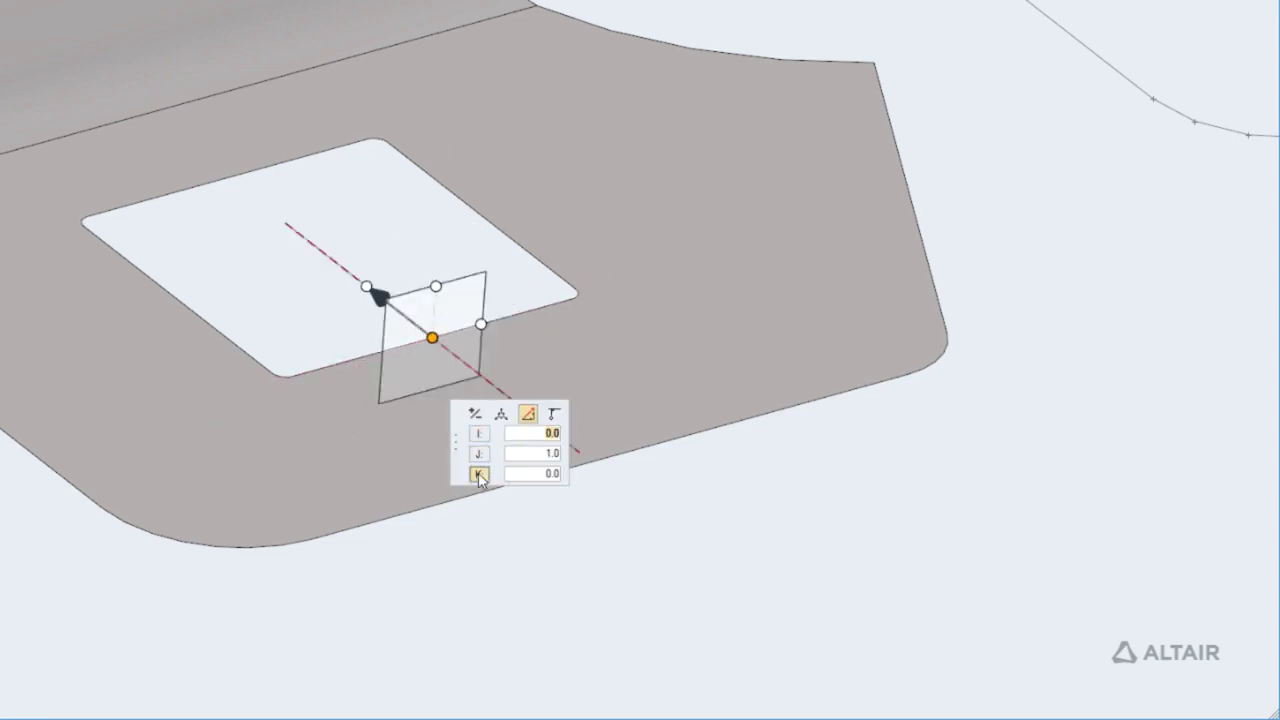
pyautogui.click(479, 474)
pyautogui.write('0.5')
pyautogui.press('Tab')
pyautogui.write('0.5')
pyautogui.press('Tab')
pyautogui.write('0')
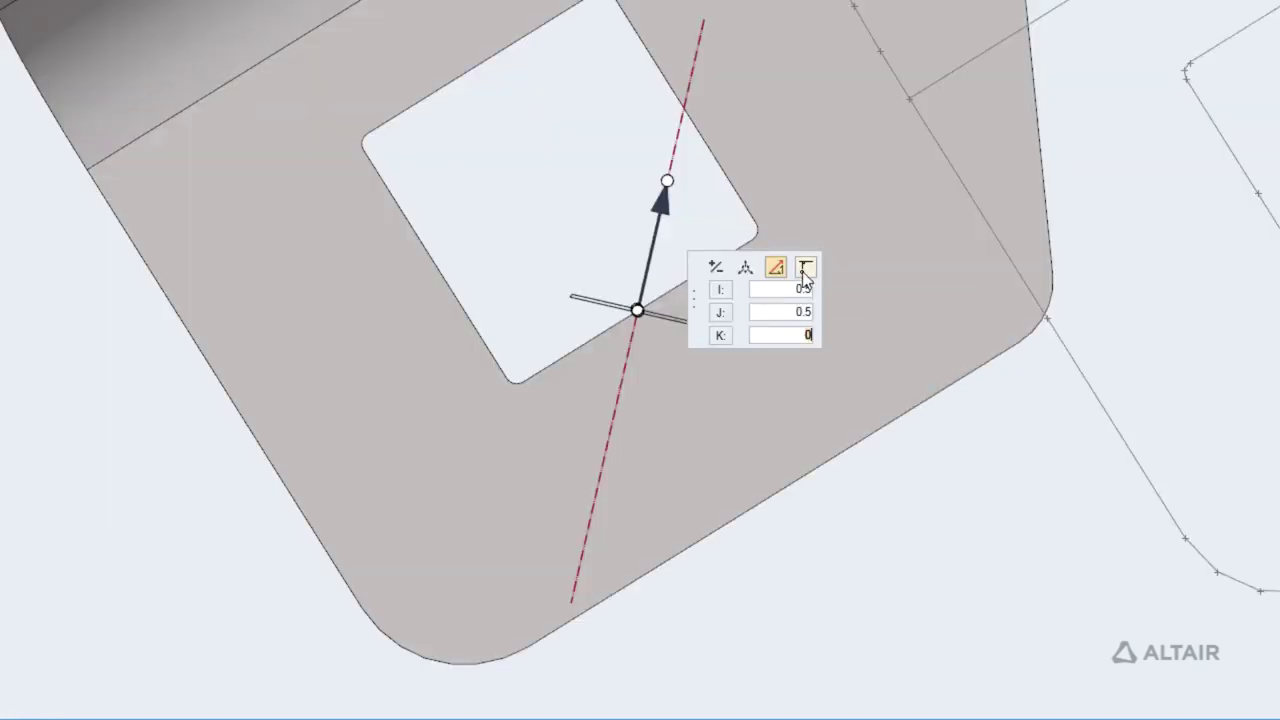
# Realign the direction arrow to the bracket's local geometry at the cutout's edge and close the manipulator
pyautogui.click(805, 270)
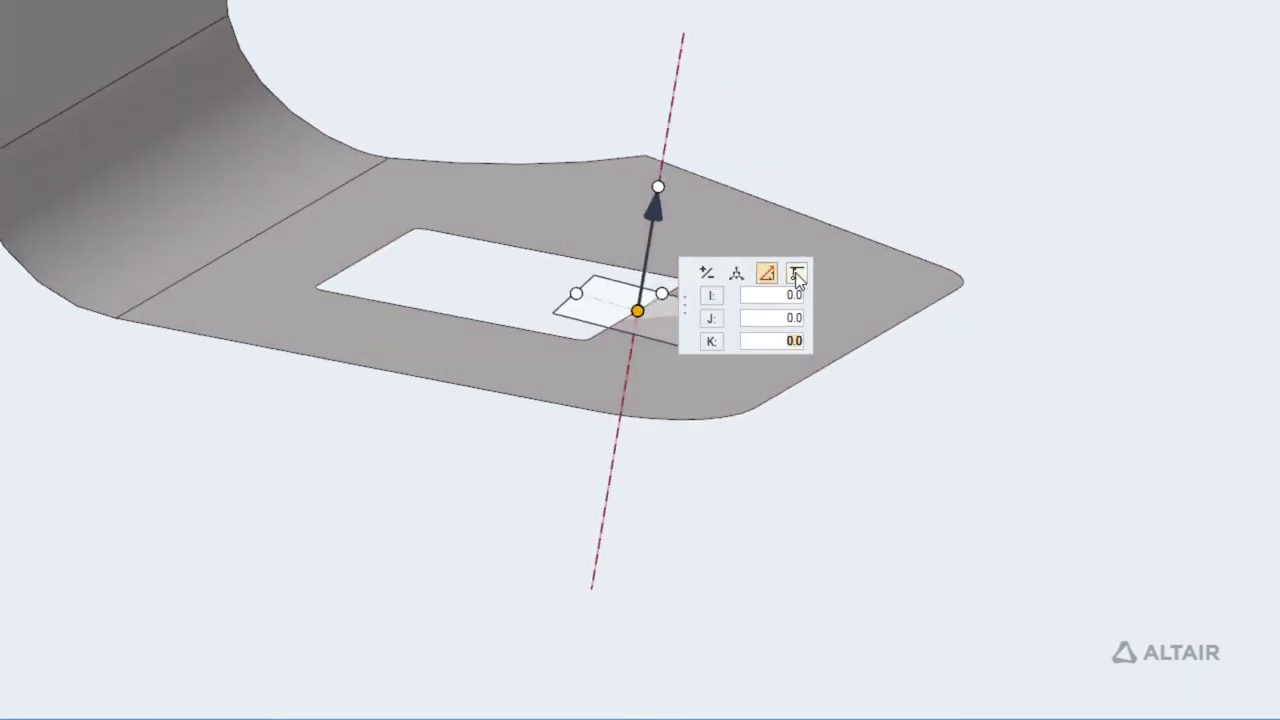
pyautogui.click(797, 275)
pyautogui.click(908, 400)
pyautogui.click(773, 399)
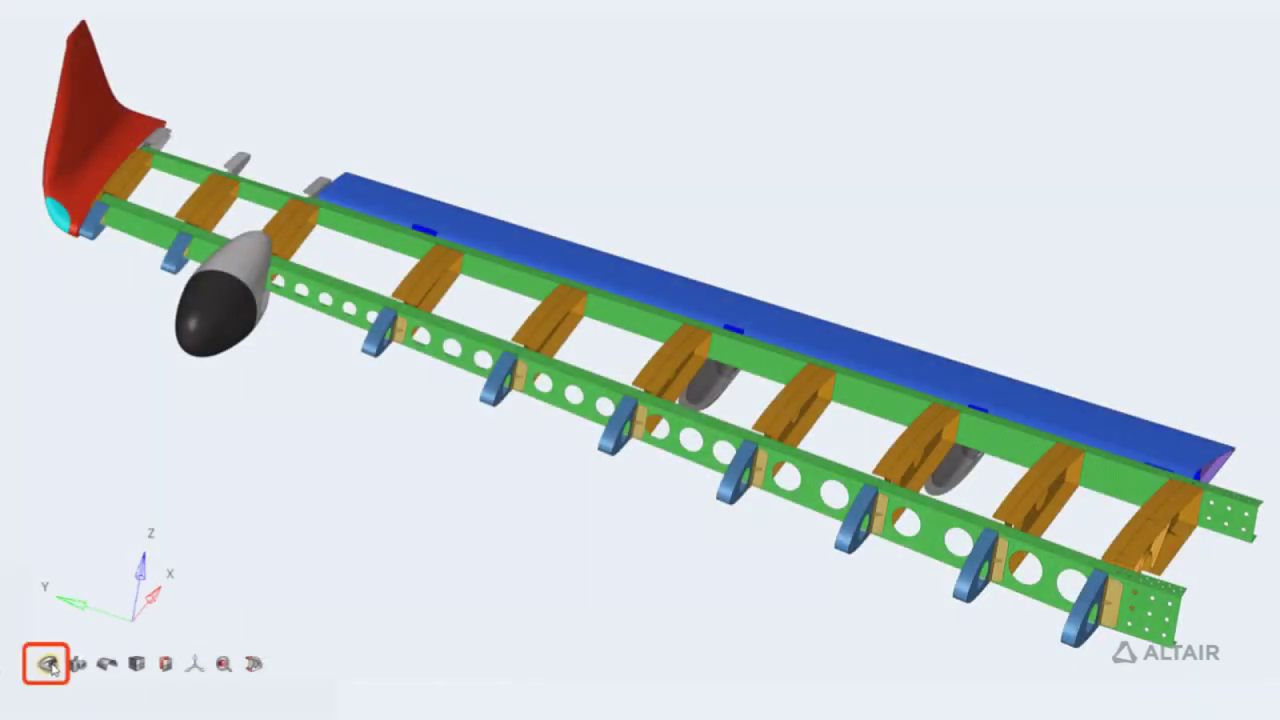
# Hide all the orange ribs between the wing's green spars one by one, and reverse the display to show only the ribs
pyautogui.click(49, 665)
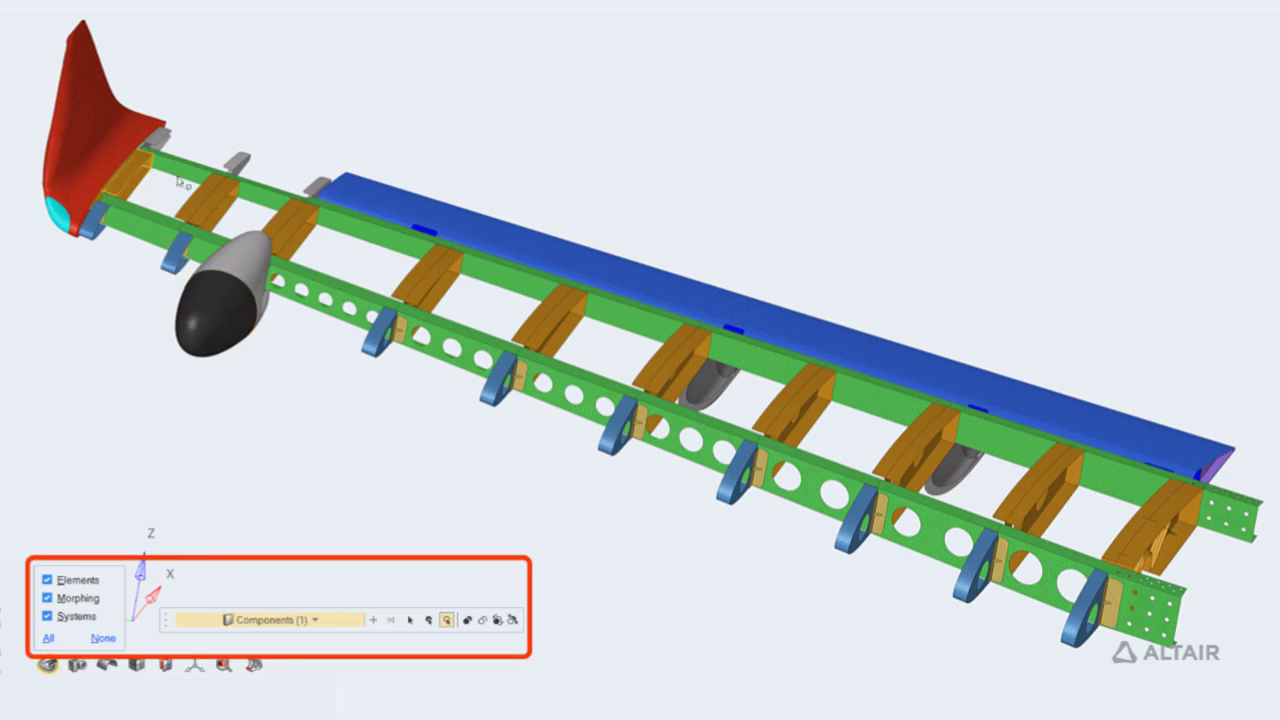
pyautogui.click(218, 197)
pyautogui.click(290, 235)
pyautogui.click(408, 268)
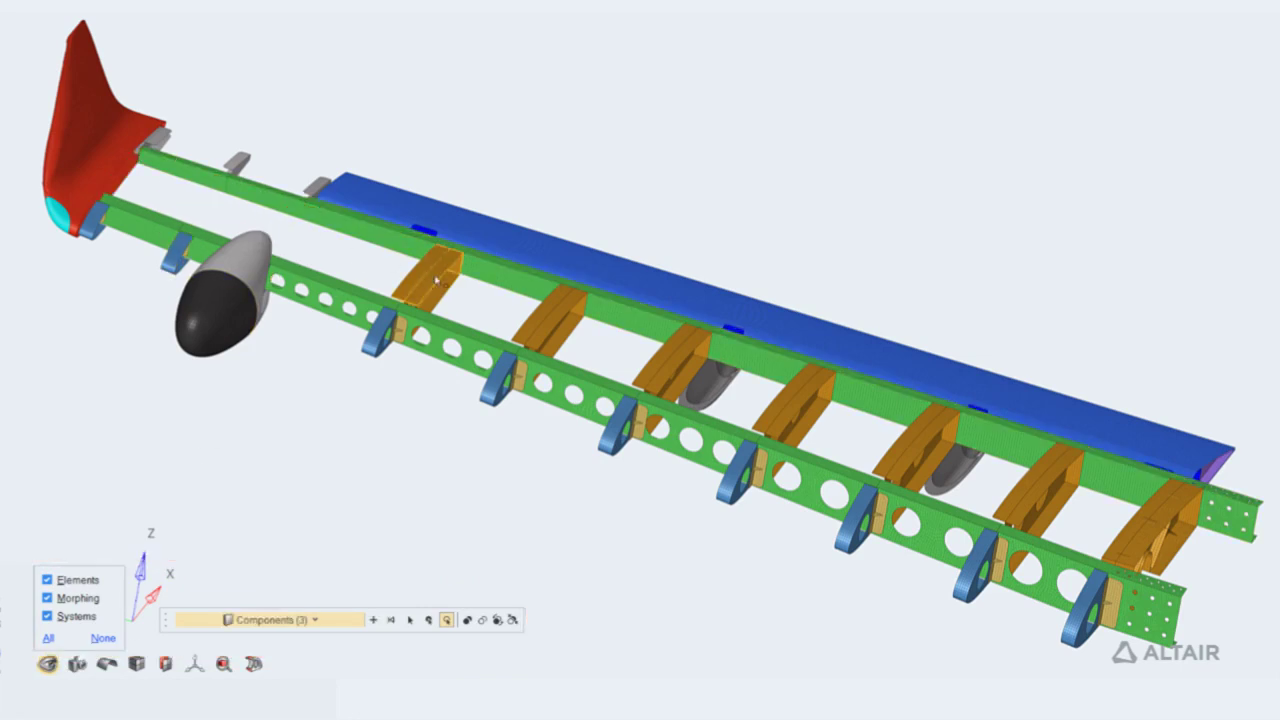
pyautogui.click(538, 308)
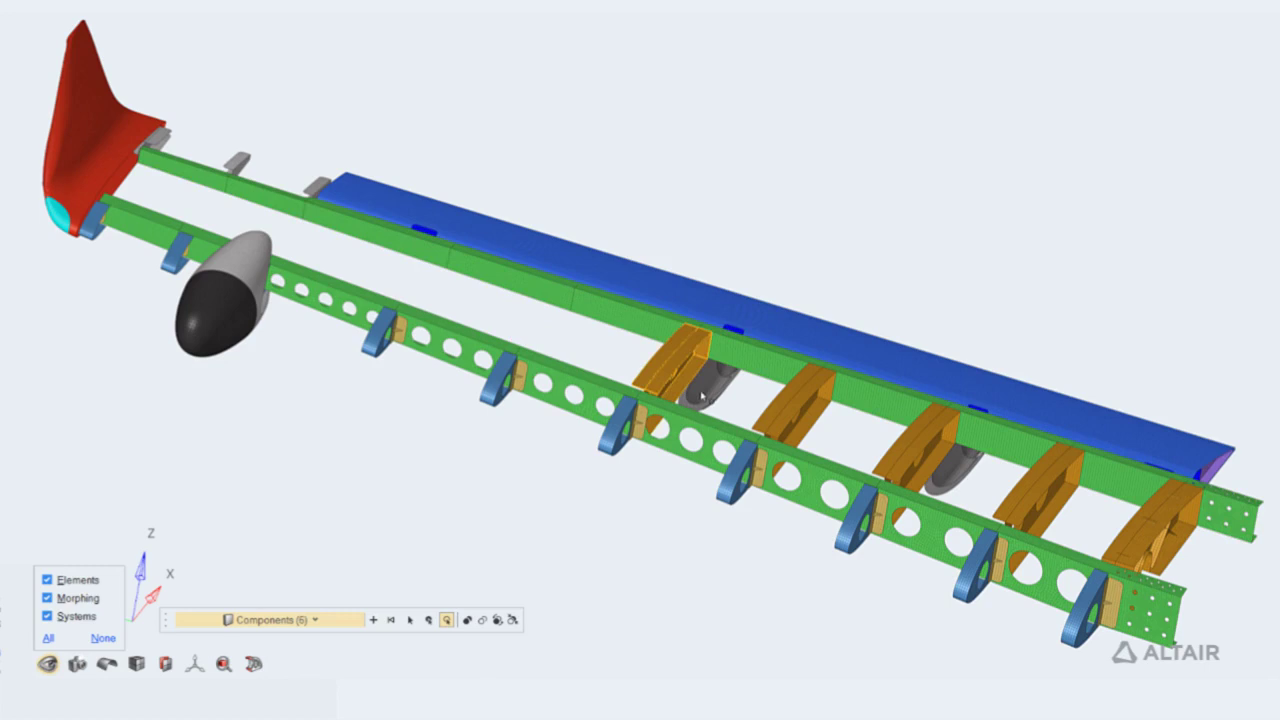
pyautogui.click(805, 415)
pyautogui.click(905, 455)
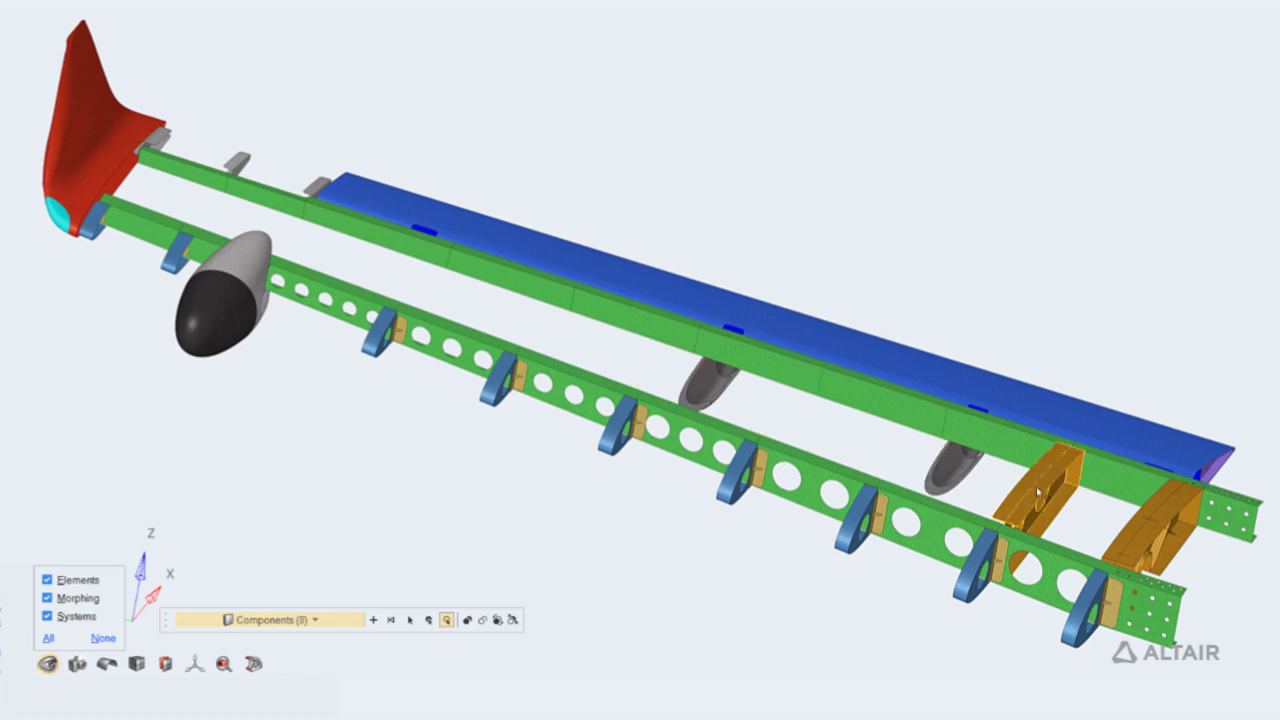
pyautogui.click(1036, 486)
pyautogui.click(1132, 540)
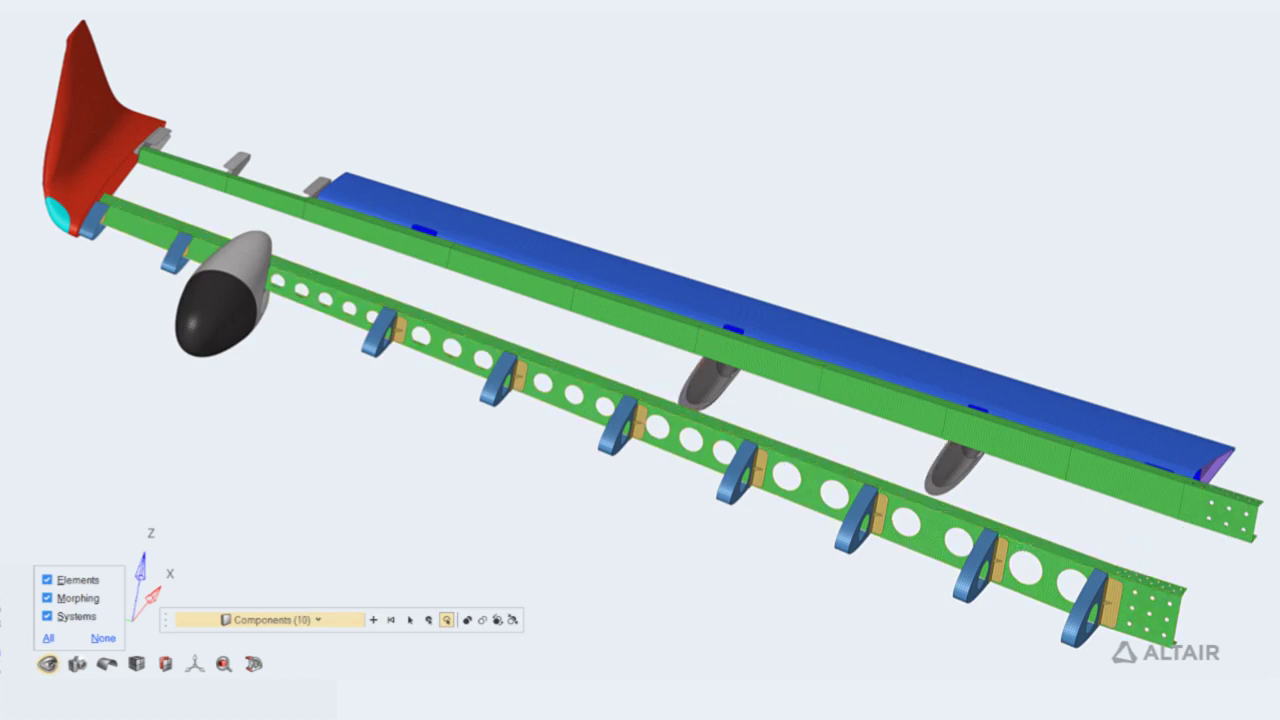
pyautogui.middleClick(1132, 540)
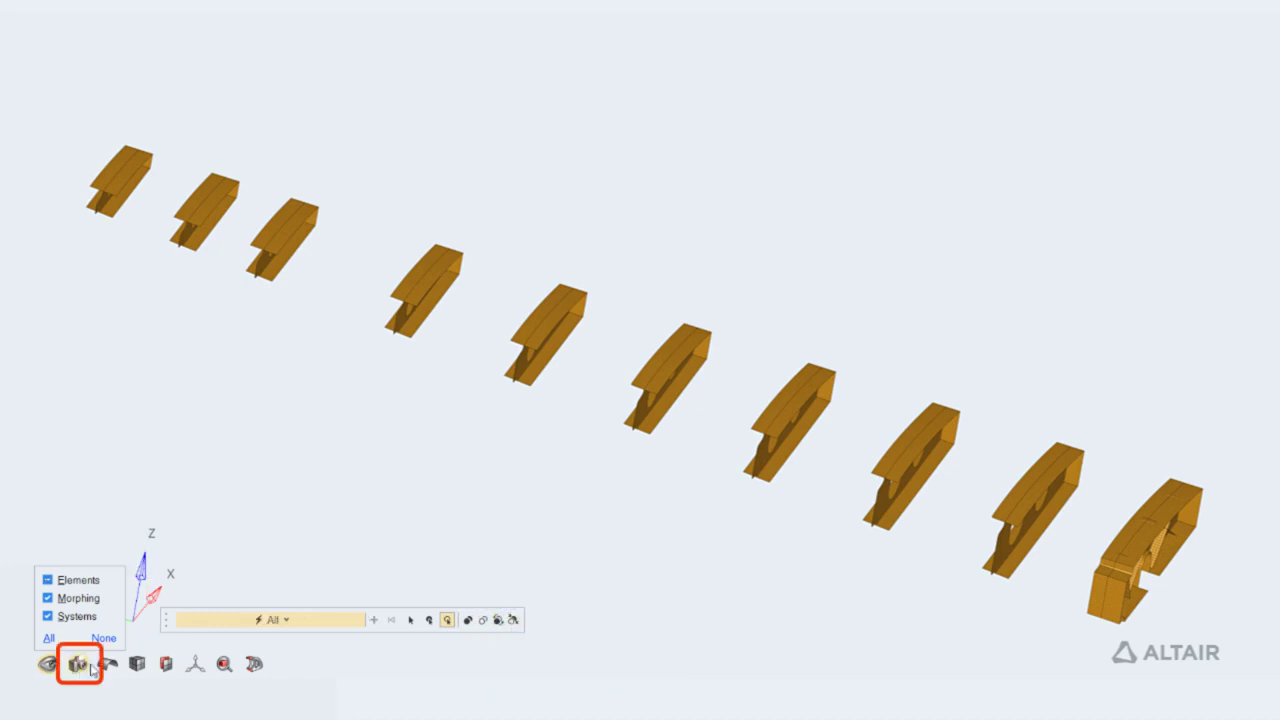
# Hide the four ribs nearest the wing tip and the next three ribs, saving a view of each remaining set
pyautogui.moveTo(93, 668)
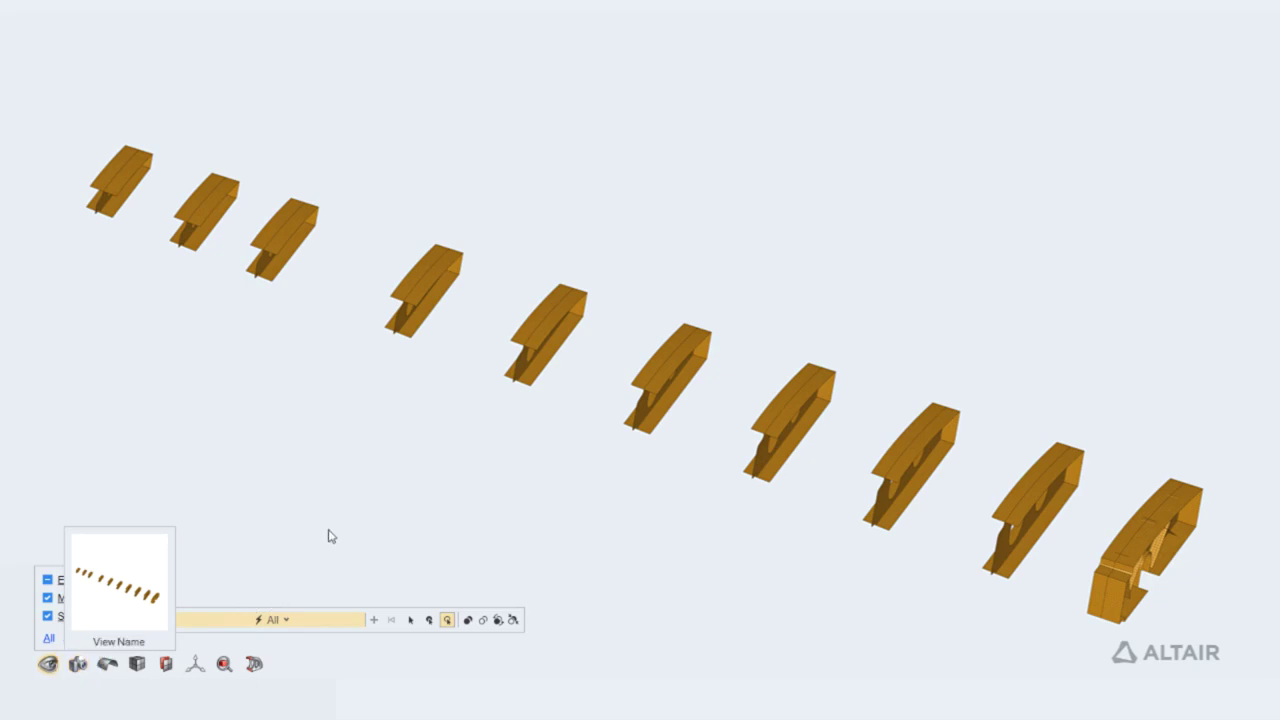
pyautogui.moveTo(32, 57); pyautogui.dragTo(488, 364)
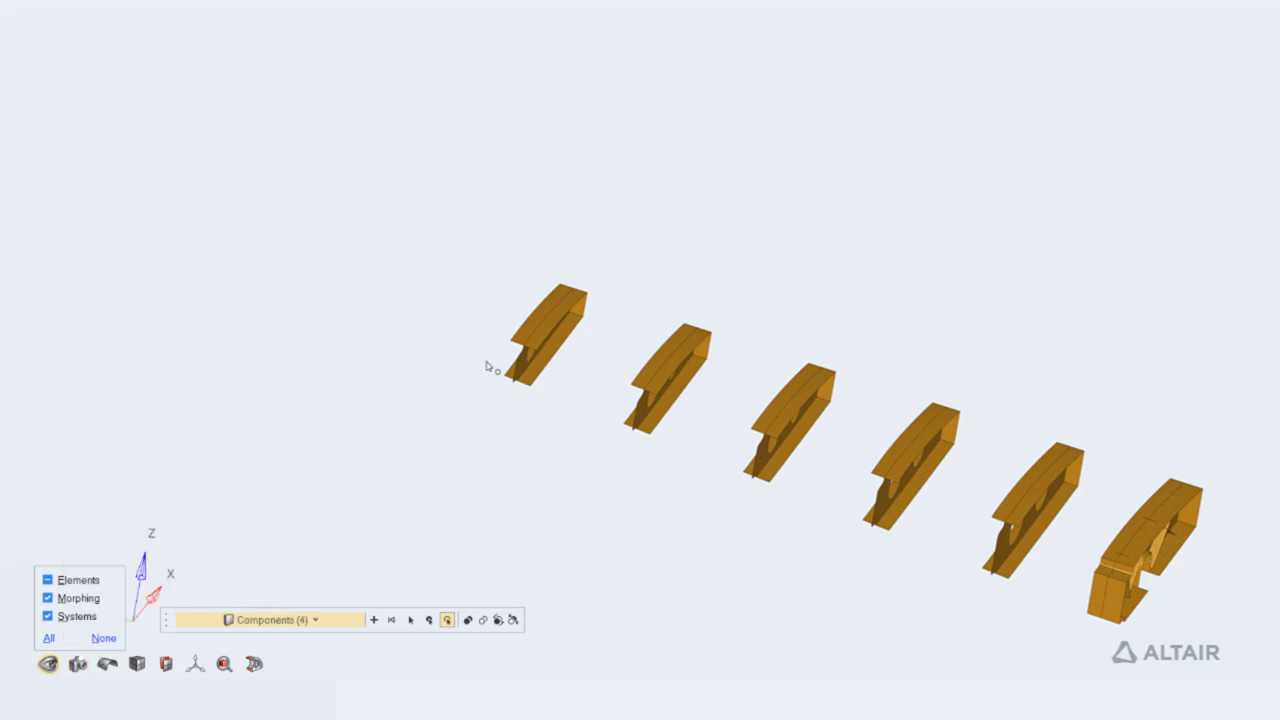
pyautogui.moveTo(423, 186); pyautogui.dragTo(812, 510)
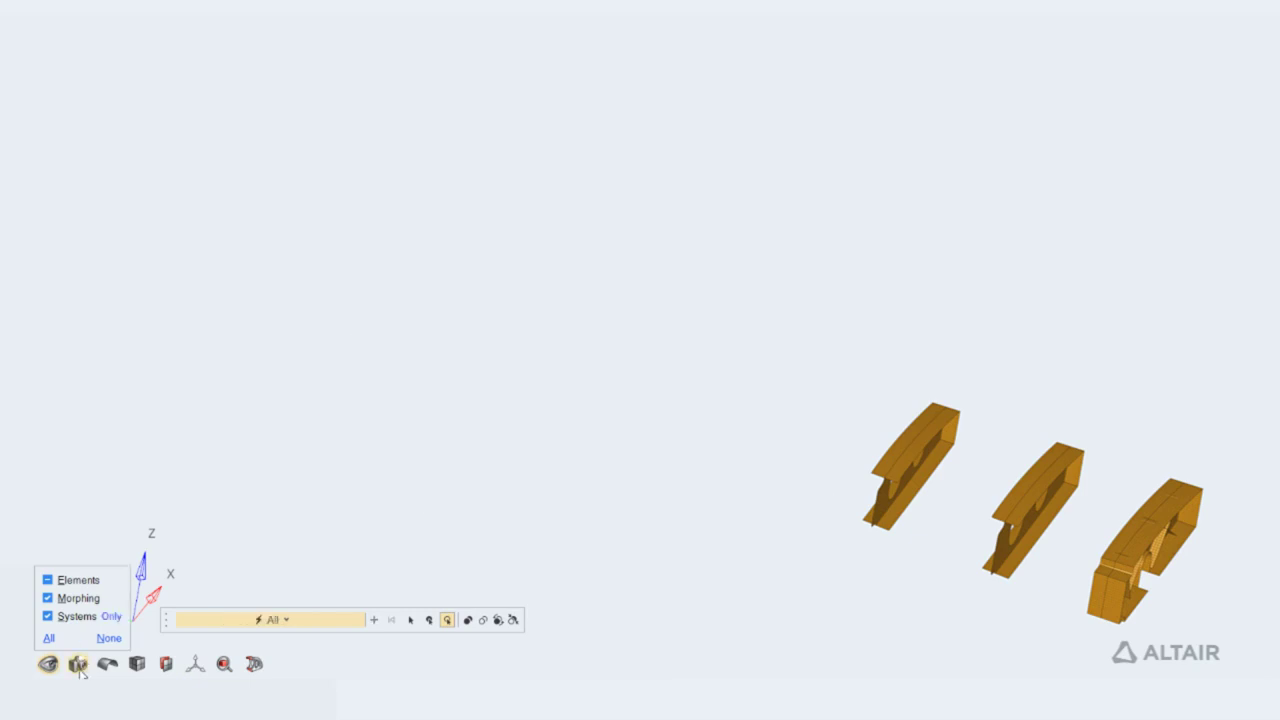
# Recall the saved views Ctrl+1 and Ctrl+2 and the saved view of all the ribs in turn
pyautogui.click(78, 664)
pyautogui.click(143, 605)
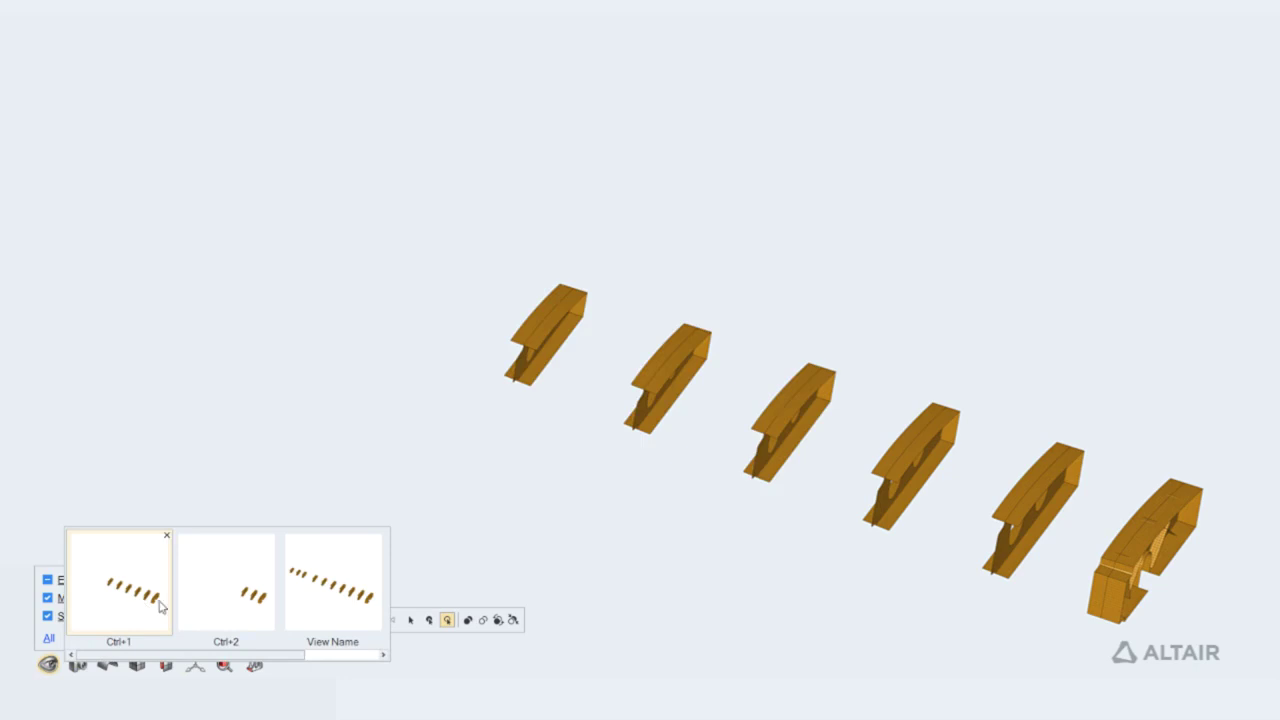
pyautogui.click(214, 604)
pyautogui.click(328, 607)
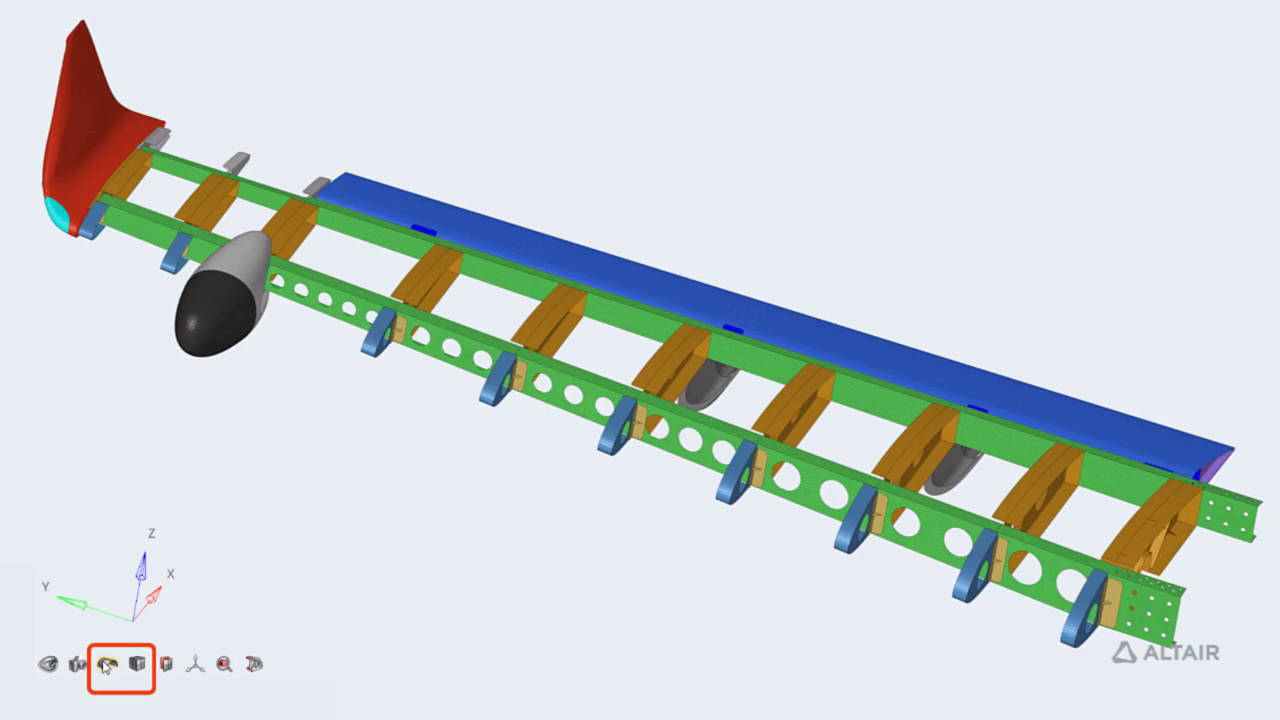
# Go through the geometry shading styles and the element display styles available for the wing model
pyautogui.click(105, 664)
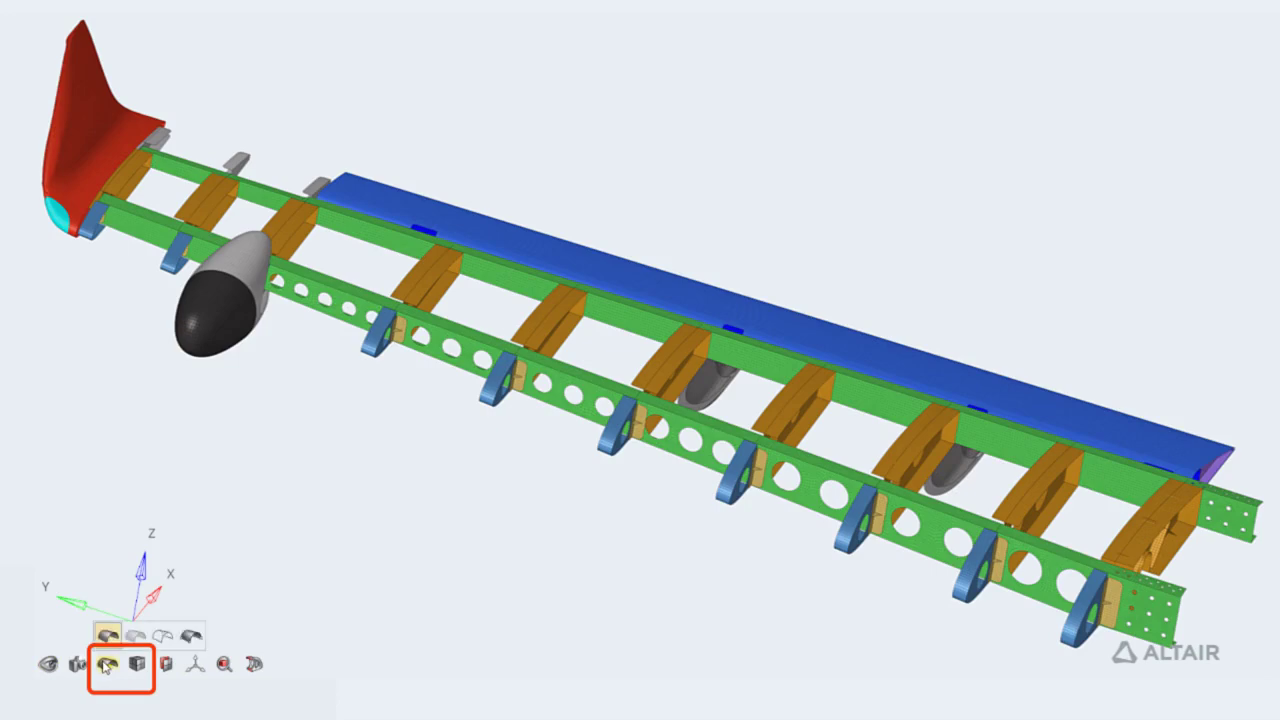
pyautogui.click(192, 638)
pyautogui.click(137, 664)
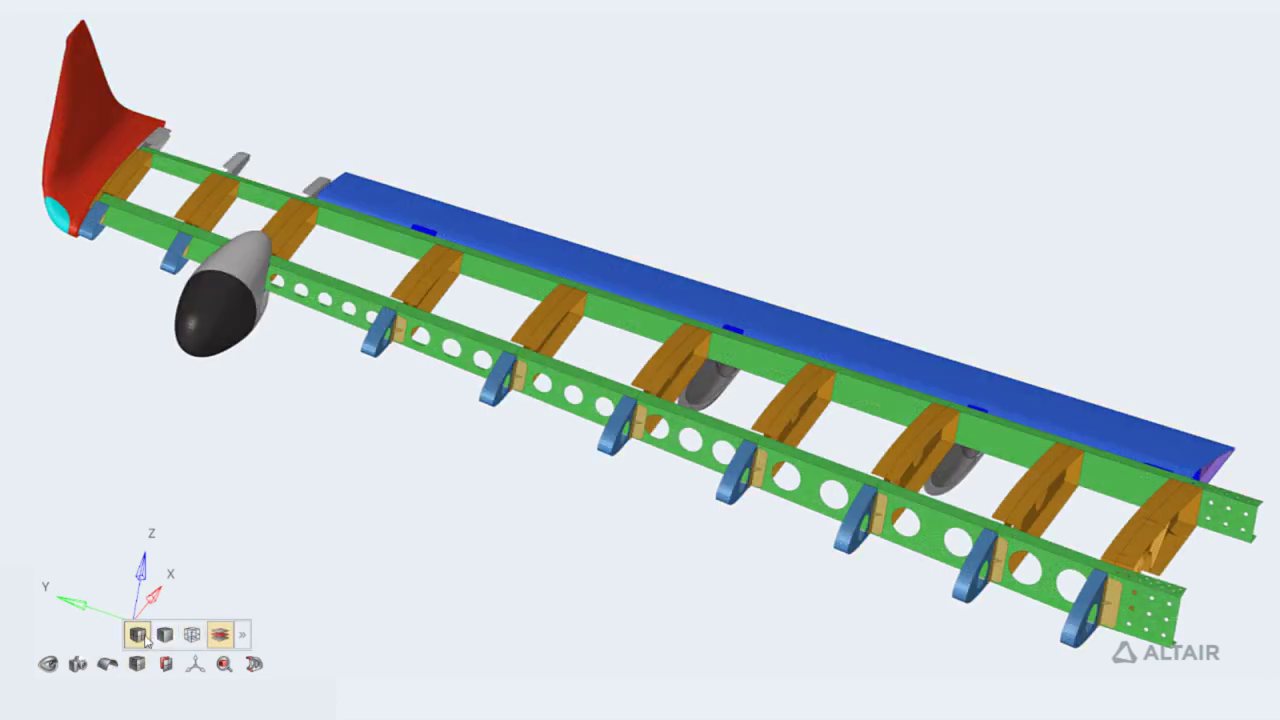
# Color the wing model by Material and return the coloring to Automatic
pyautogui.click(168, 664)
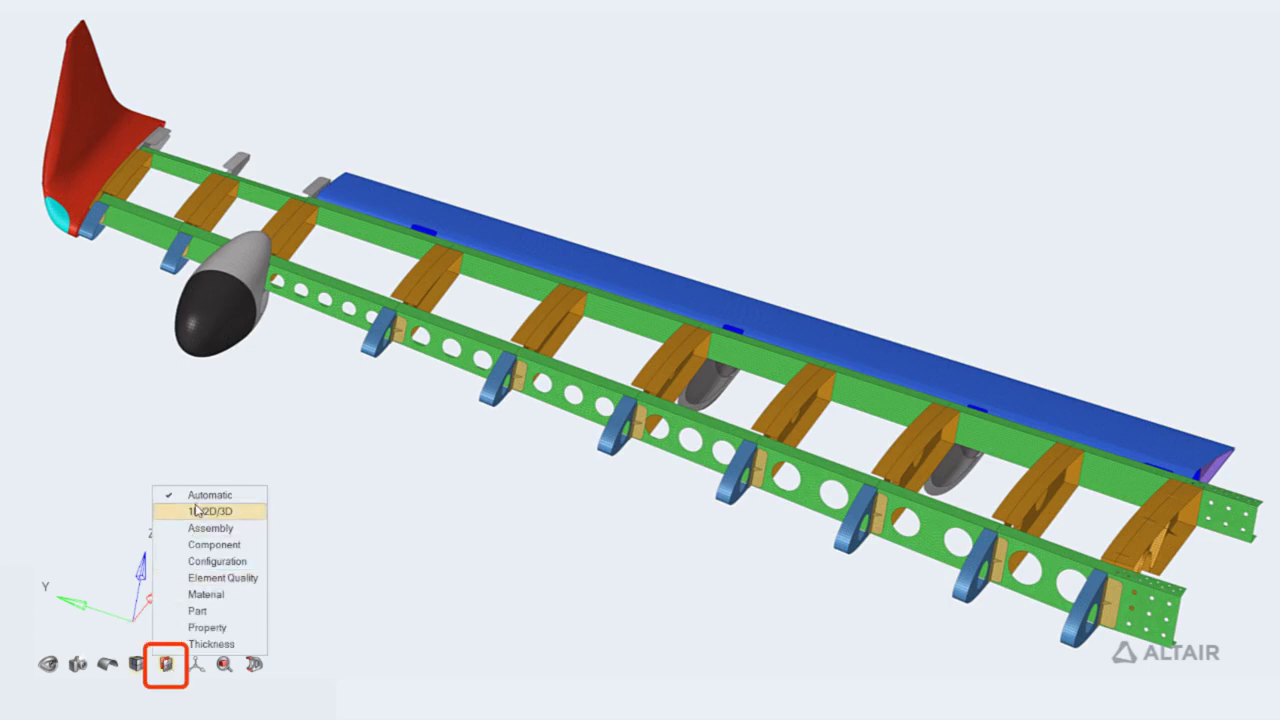
pyautogui.click(199, 594)
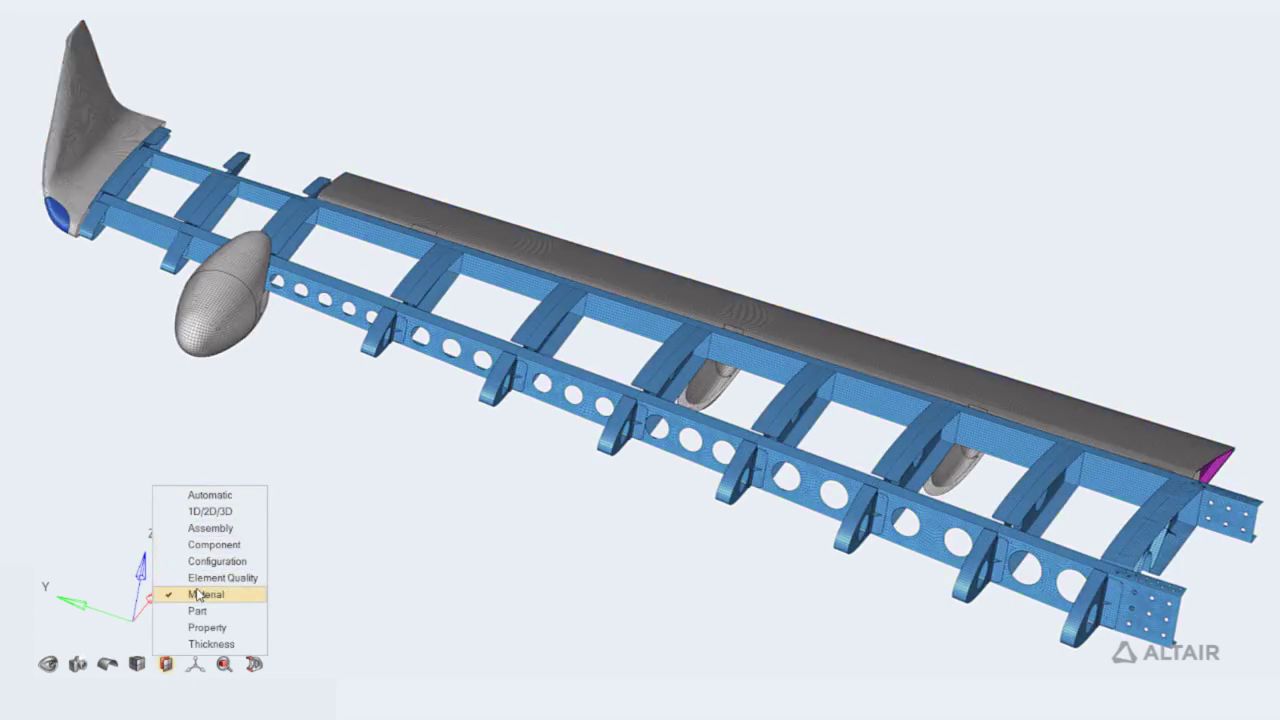
pyautogui.click(207, 498)
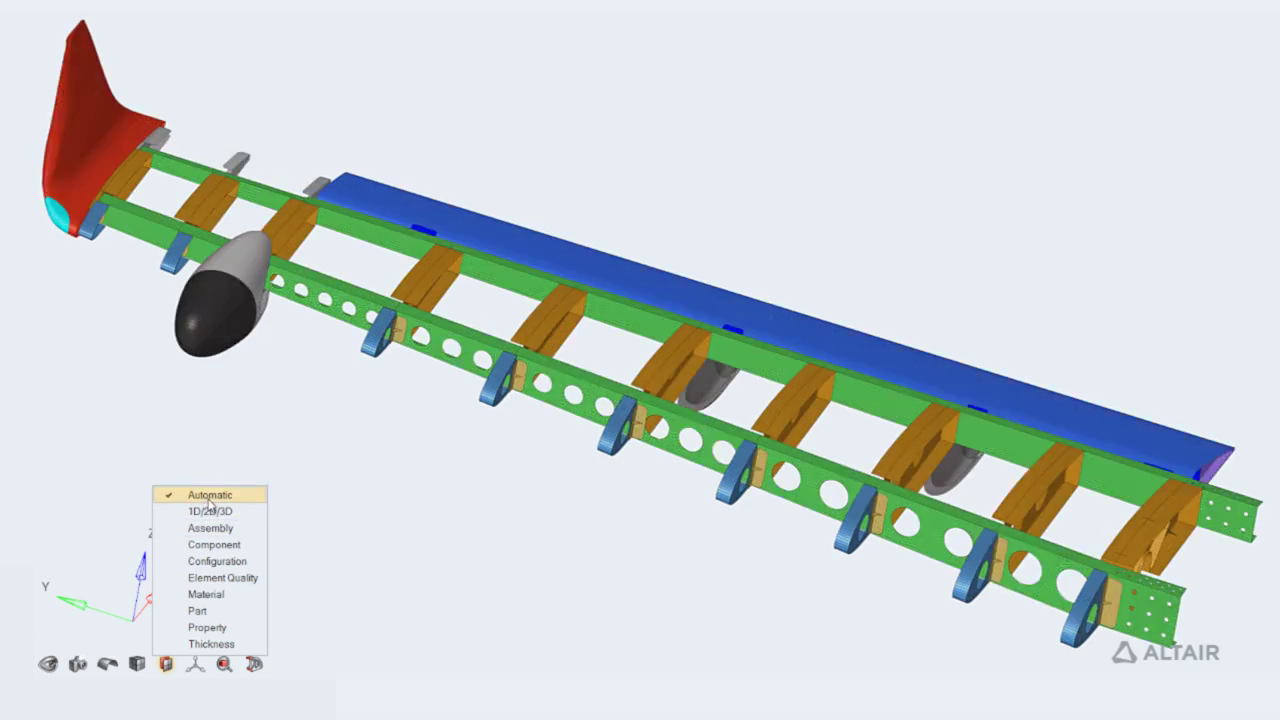
pyautogui.click(322, 517)
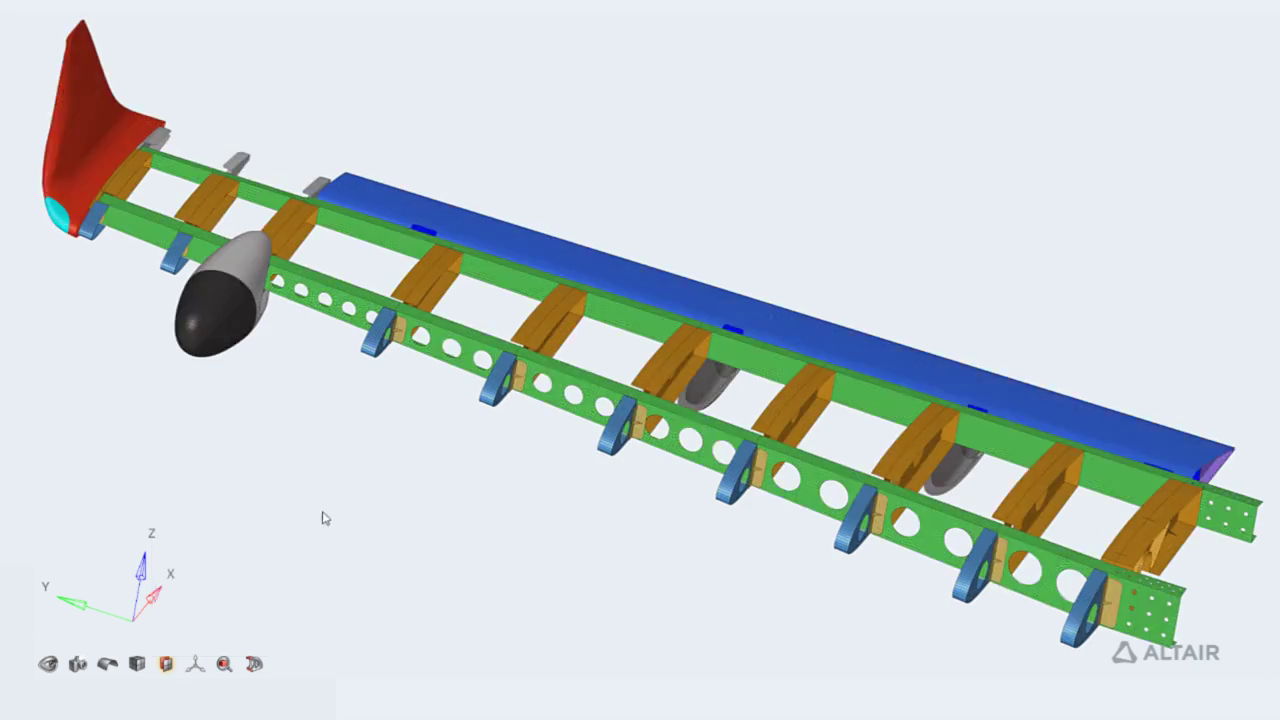
# Orient the wing model with the standard views, ending in the isometric view
pyautogui.click(198, 667)
pyautogui.click(245, 497)
pyautogui.click(252, 640)
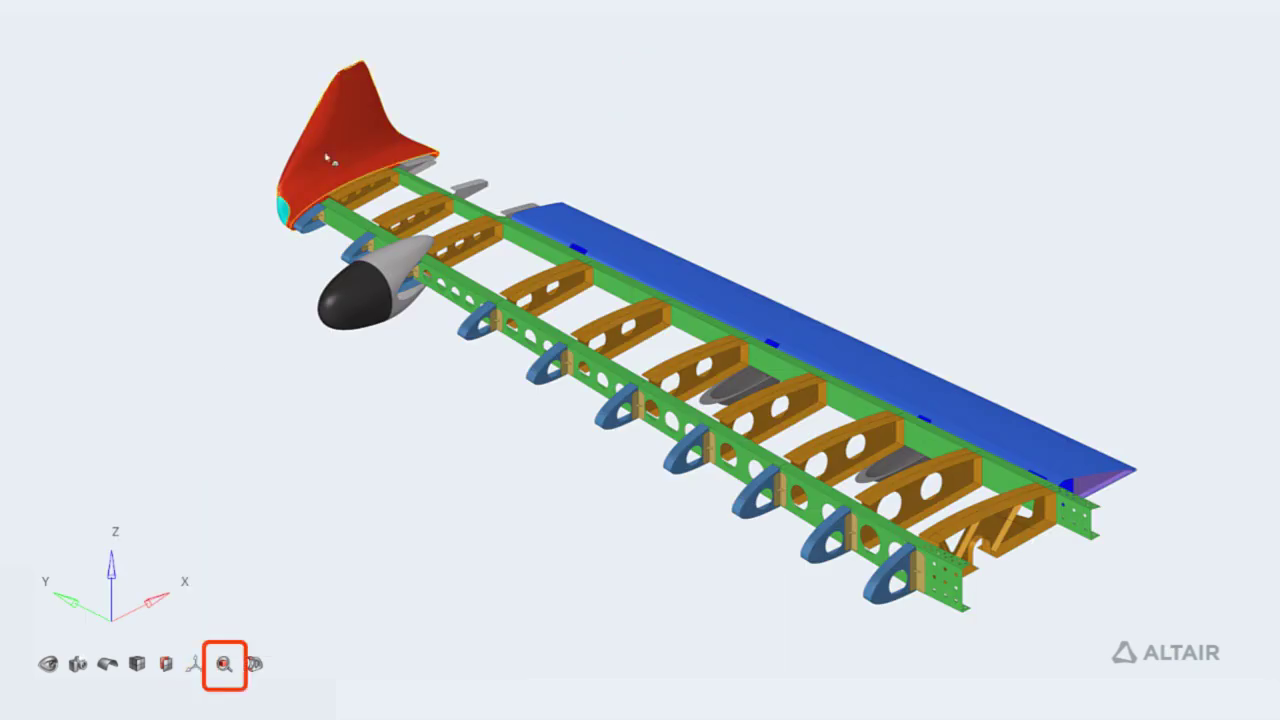
# Toggle the spotlight display of the highlighted red winglet on and off
pyautogui.click(224, 665)
pyautogui.click(224, 665)
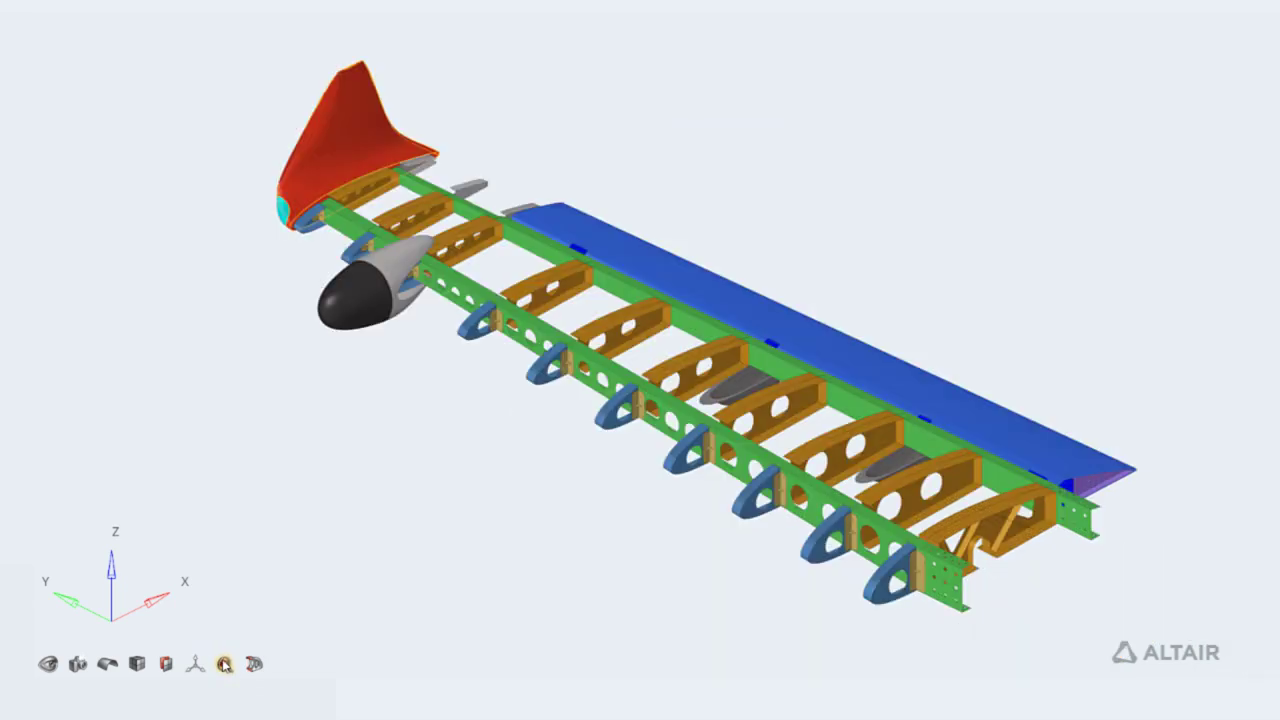
pyautogui.click(224, 665)
pyautogui.click(224, 665)
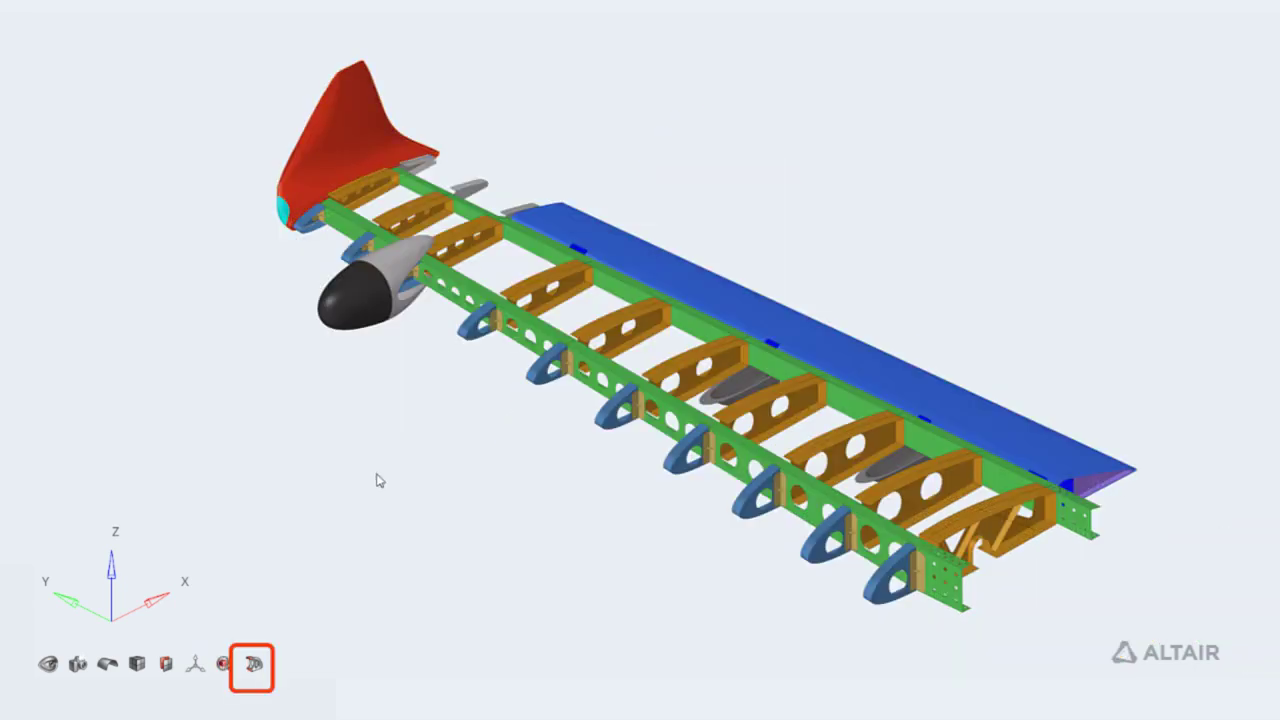
# Add a new section cut to the wing model
pyautogui.click(254, 667)
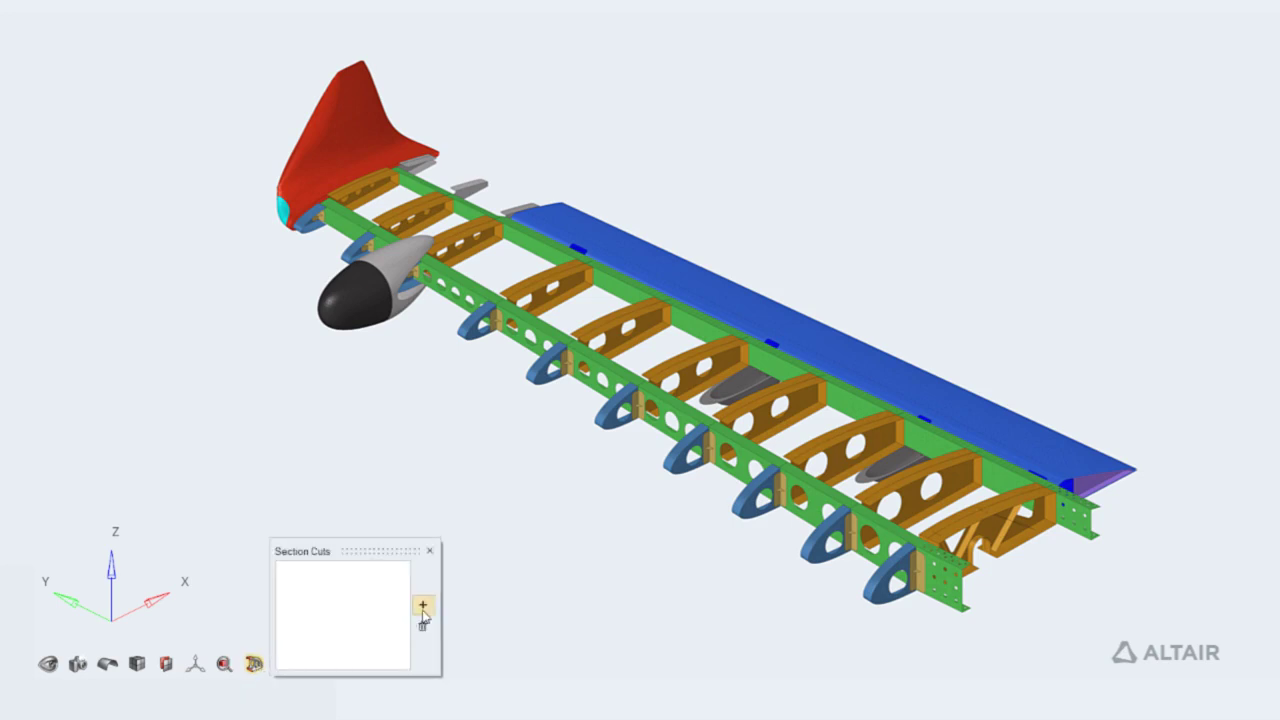
pyautogui.click(424, 607)
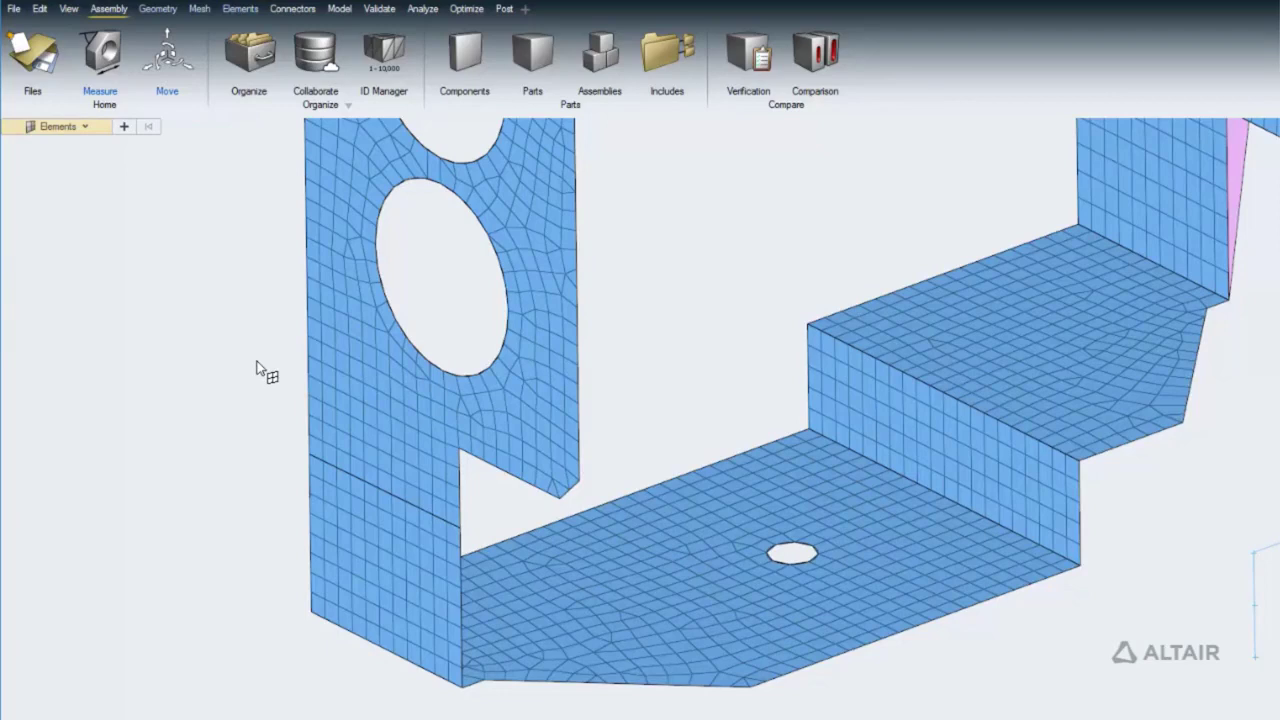
# Start a mesh morph on the bracket and select the front edge nodes of its base plate by path as the nodes to move
pyautogui.click(202, 9)
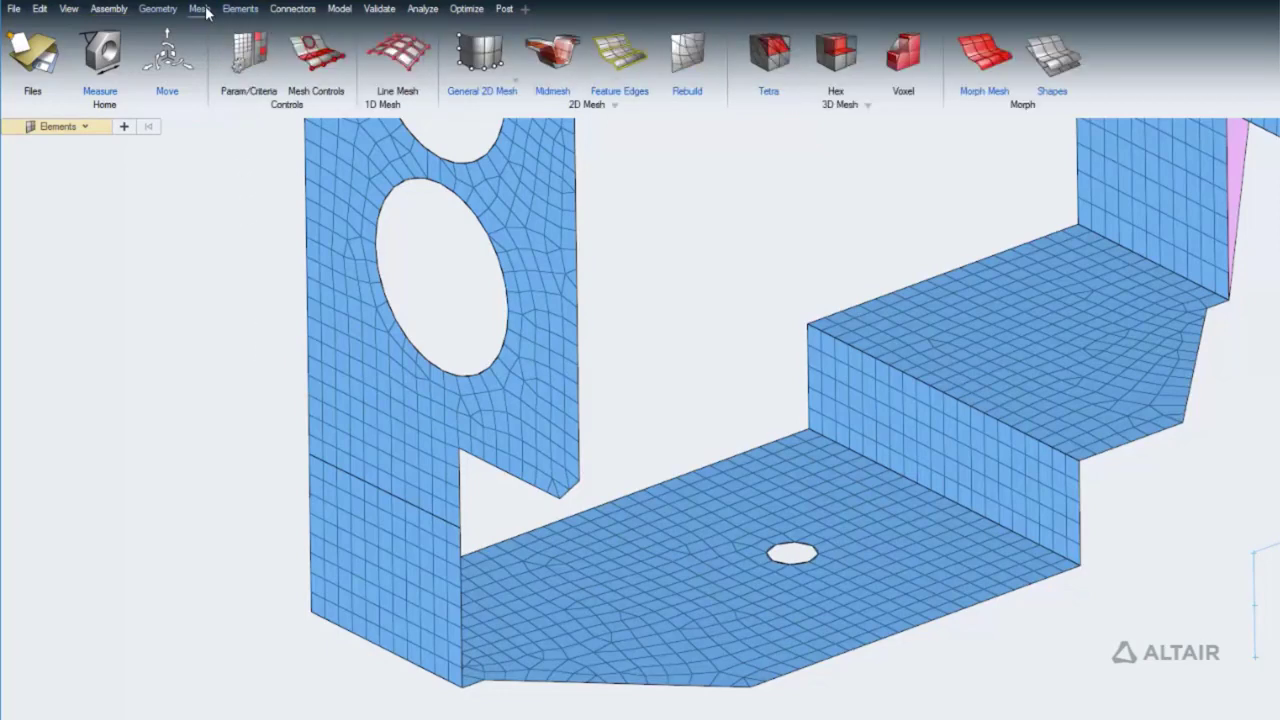
pyautogui.click(994, 48)
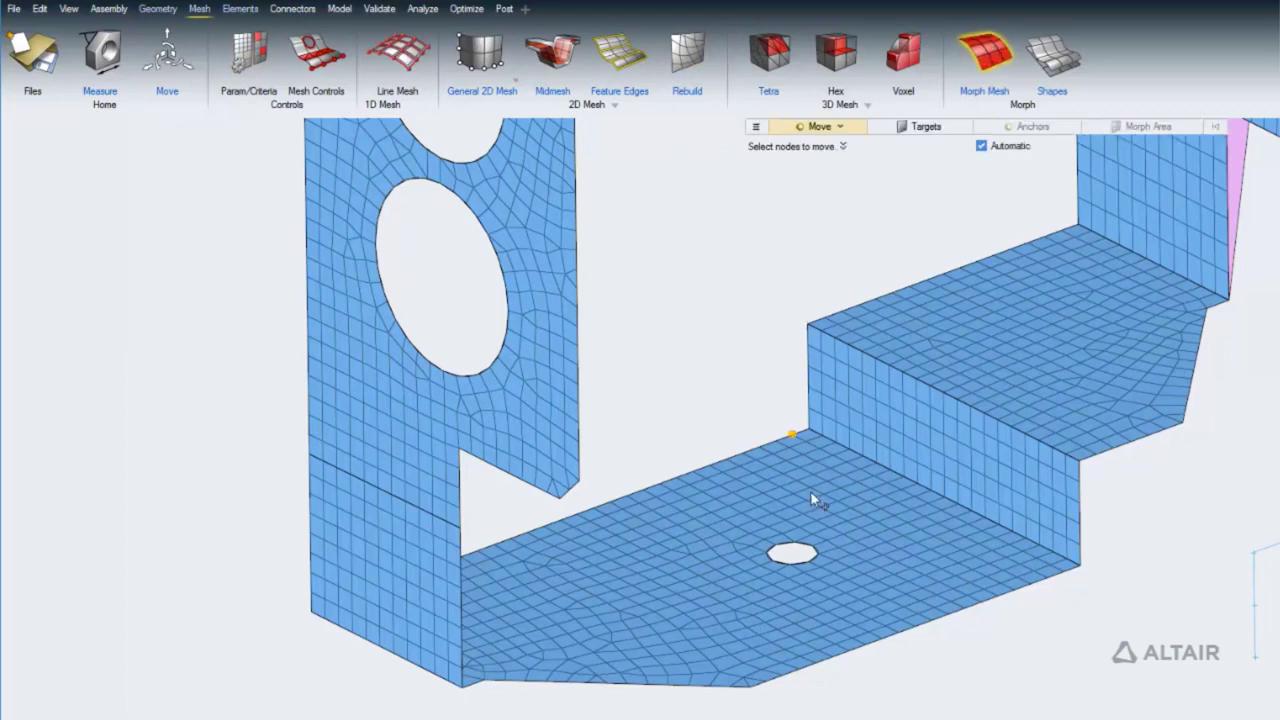
pyautogui.click(834, 659)
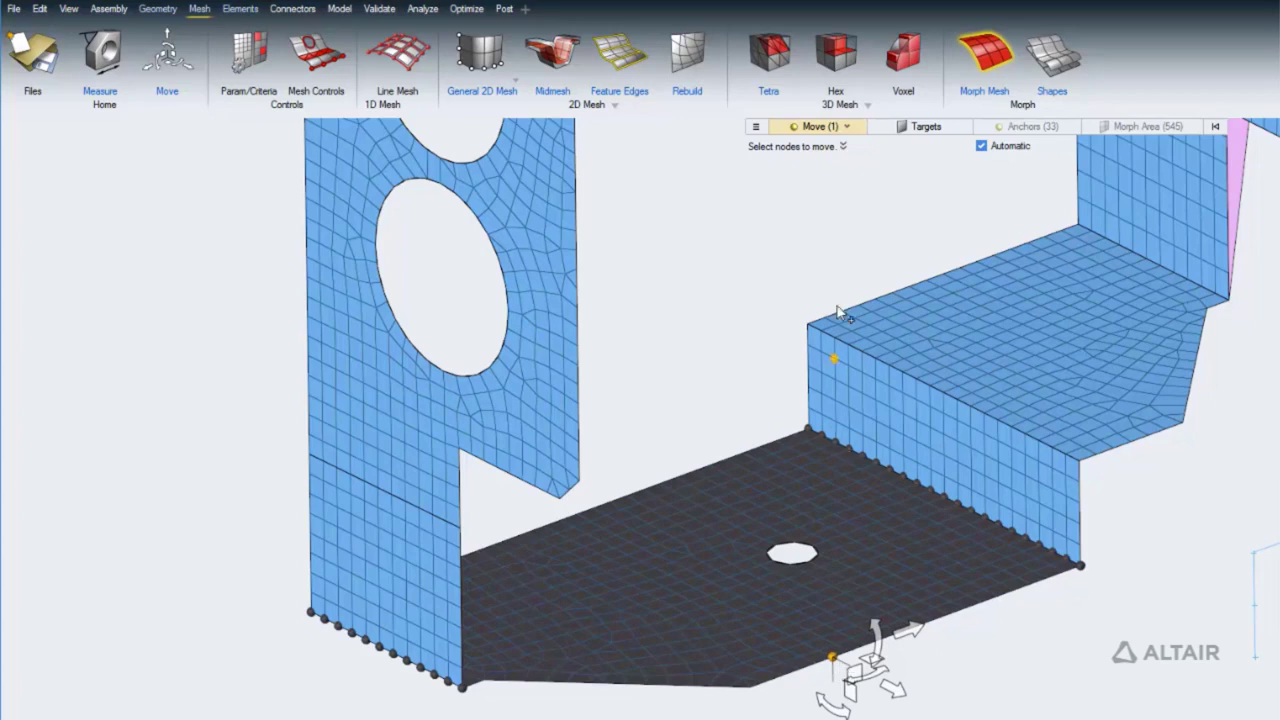
pyautogui.press('space')
pyautogui.click(786, 172)
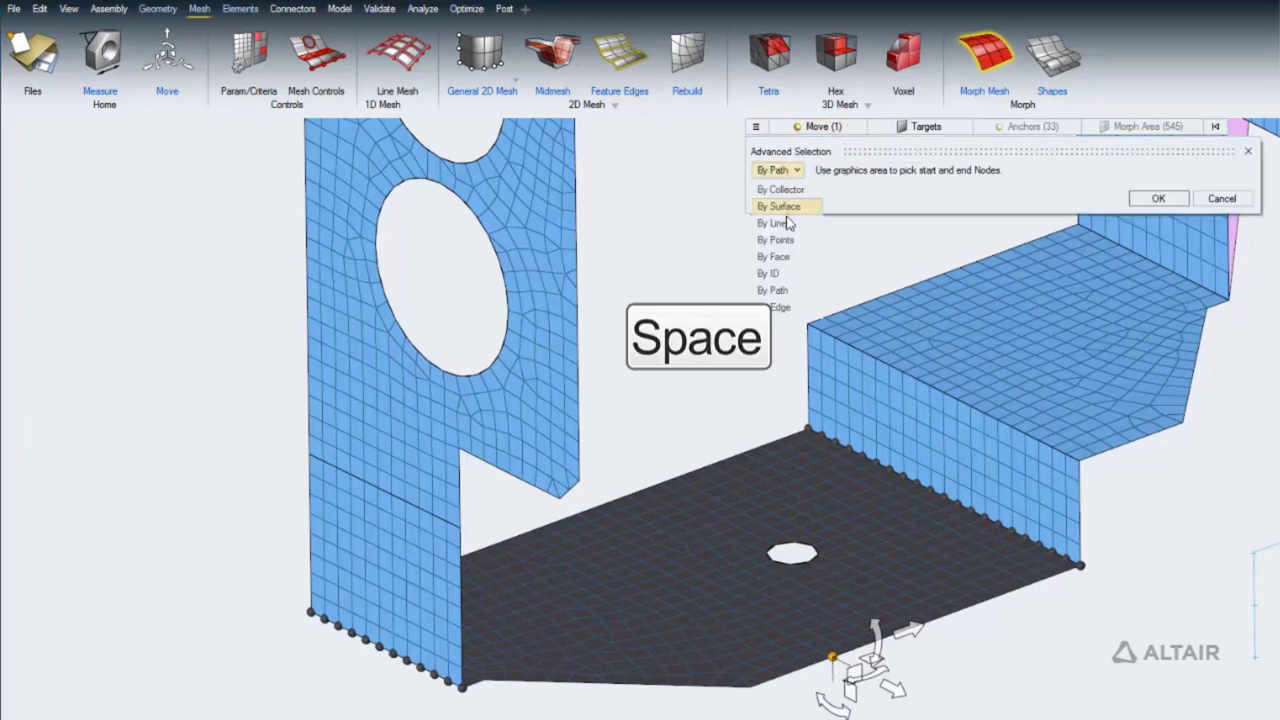
pyautogui.click(780, 311)
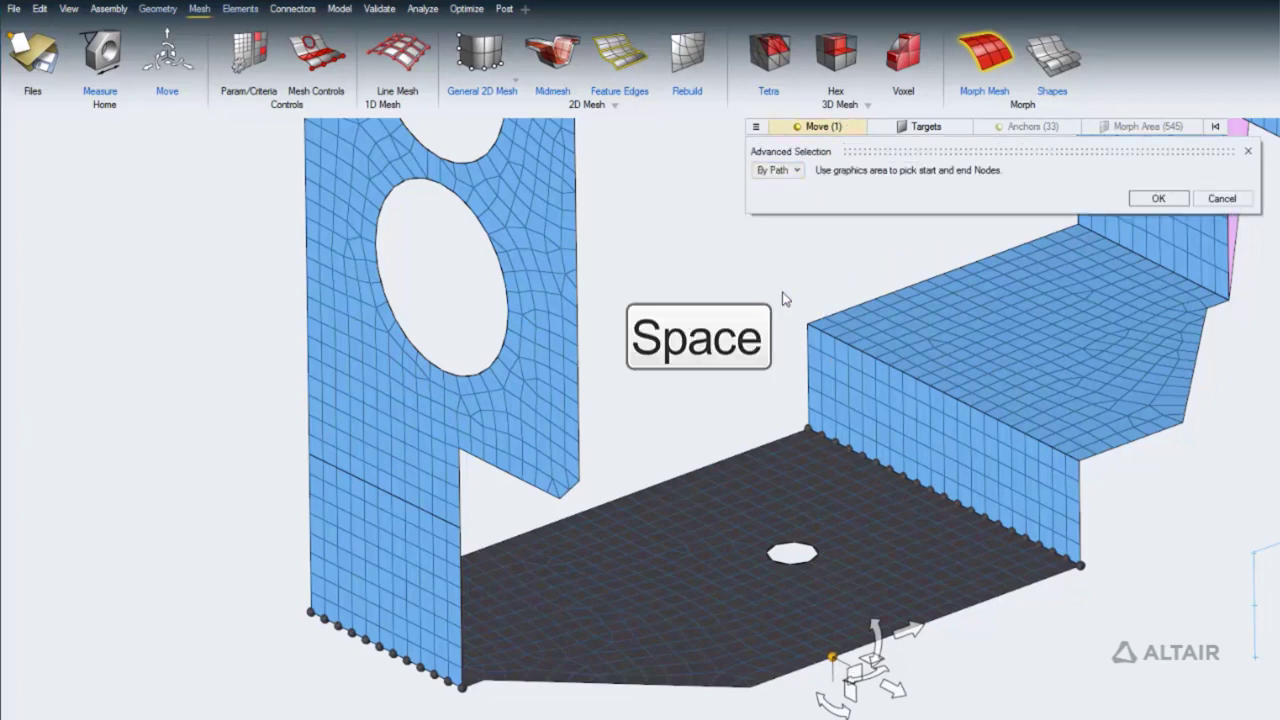
pyautogui.click(752, 689)
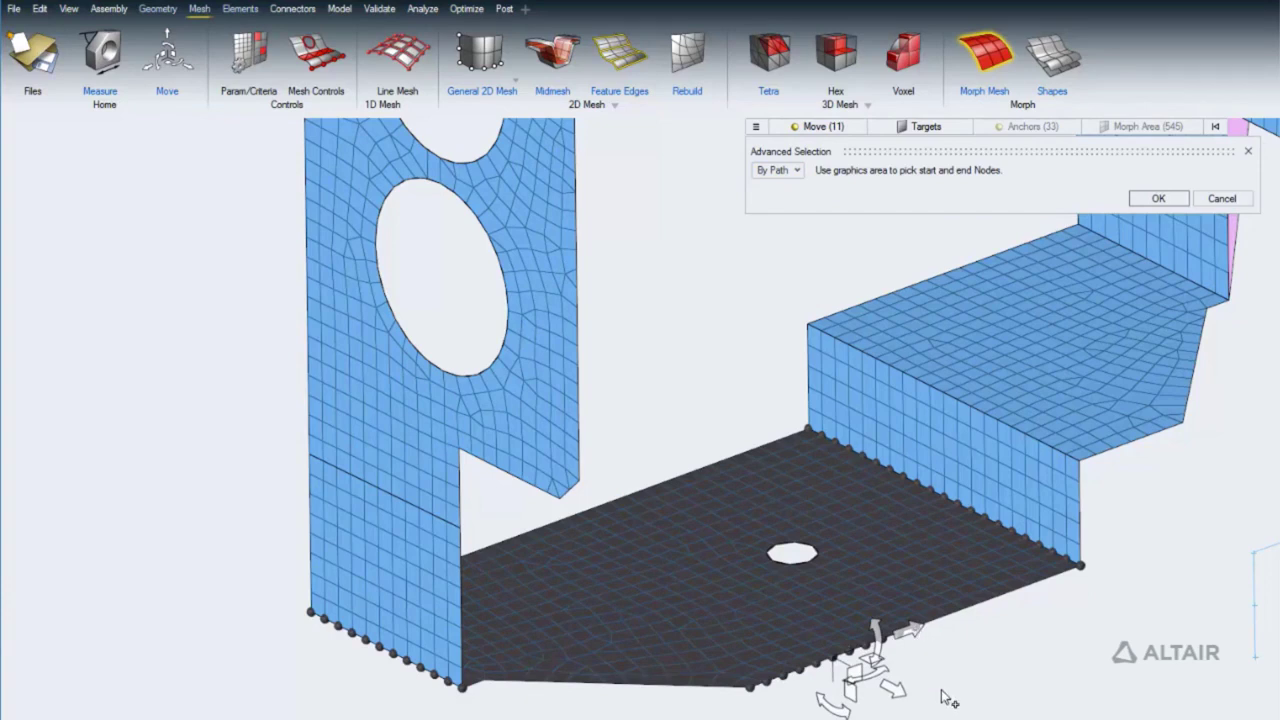
pyautogui.click(1157, 198)
# Add the two corner nodes of the vertical step to the nodes to move and deselect them again
pyautogui.click(1090, 570)
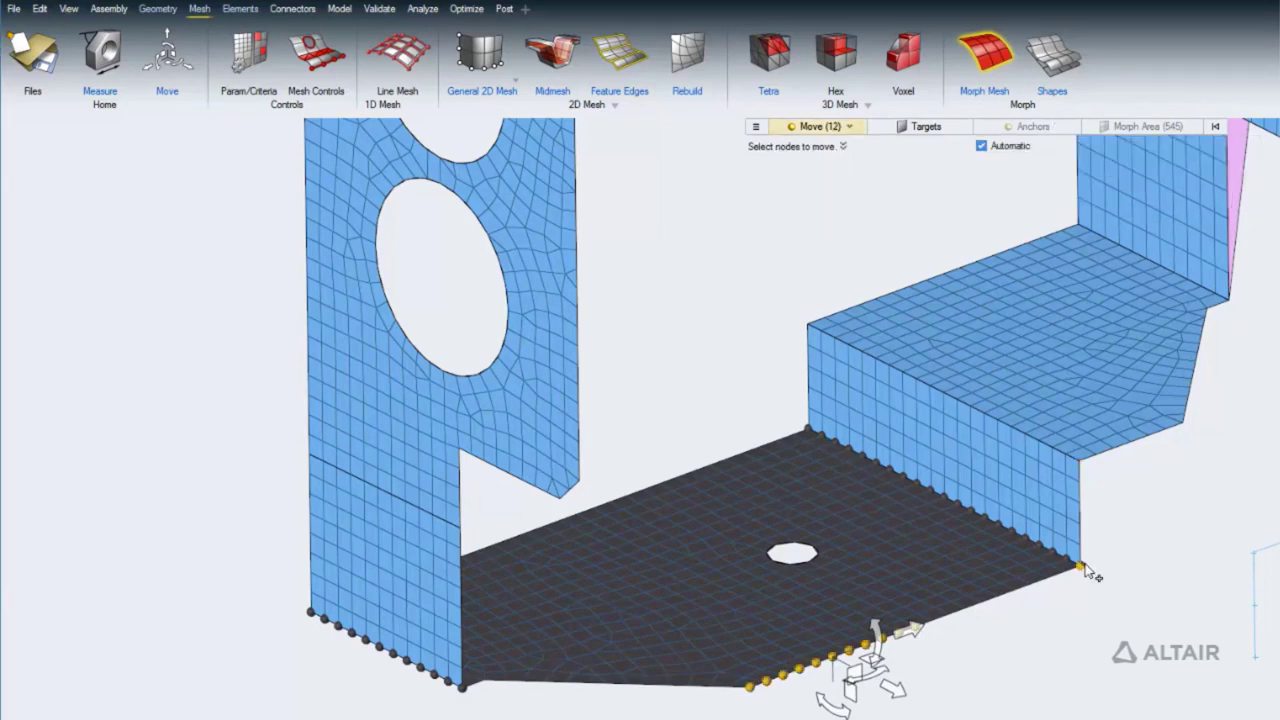
pyautogui.click(1080, 462)
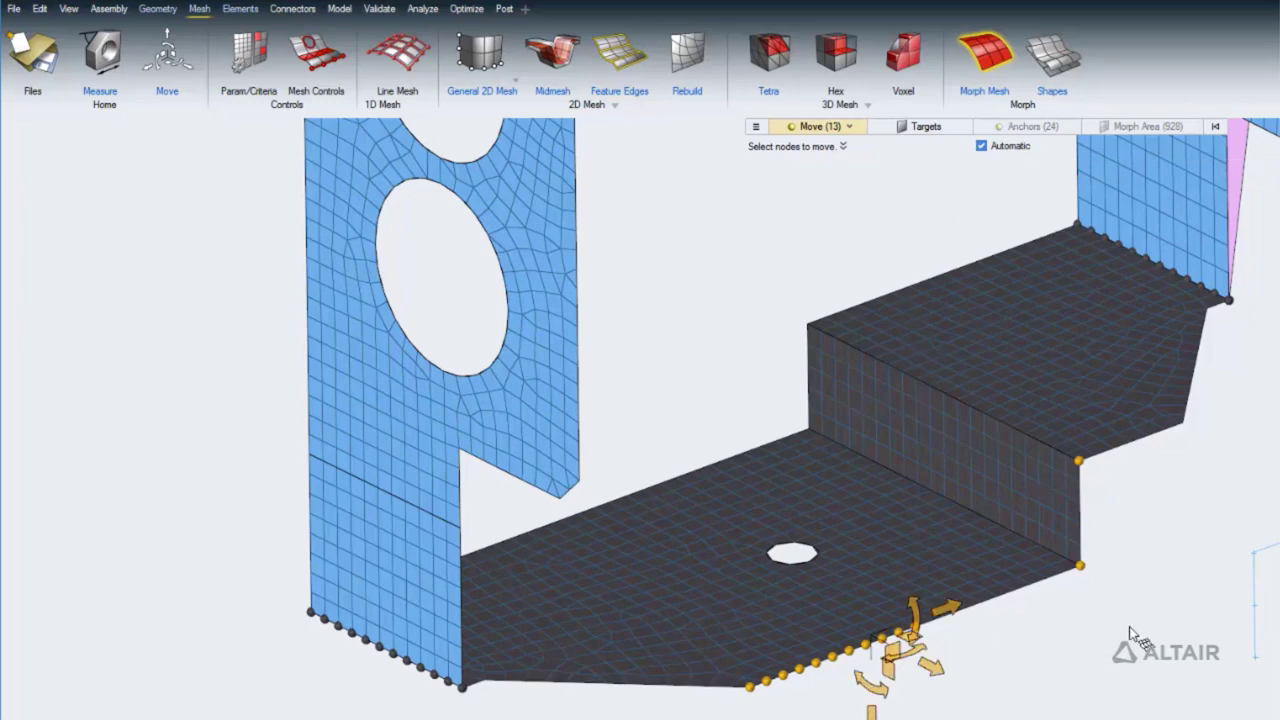
pyautogui.keyDown('shift'); pyautogui.moveTo(1162, 647); pyautogui.dragTo(1043, 405); pyautogui.keyUp('shift')
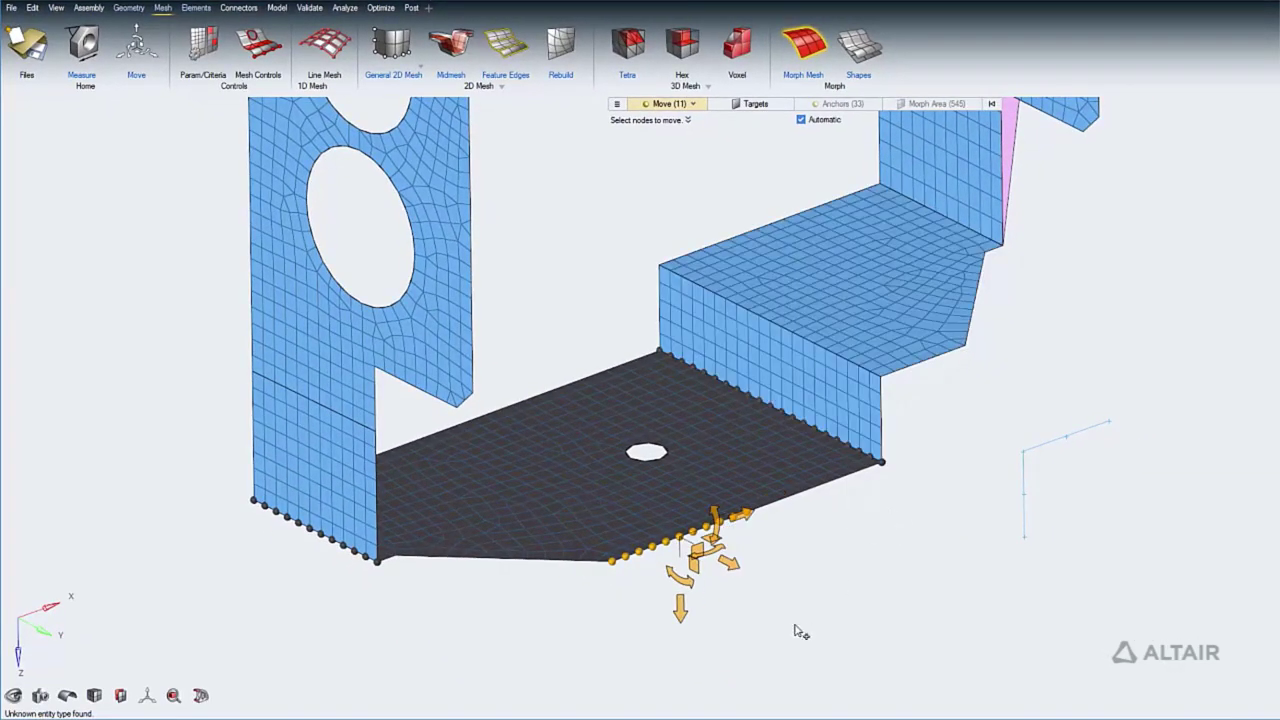
# Move the selected front edge nodes 5 along Y and reshape the edge further with the manipulator
pyautogui.moveTo(736, 572); pyautogui.dragTo(836, 645)
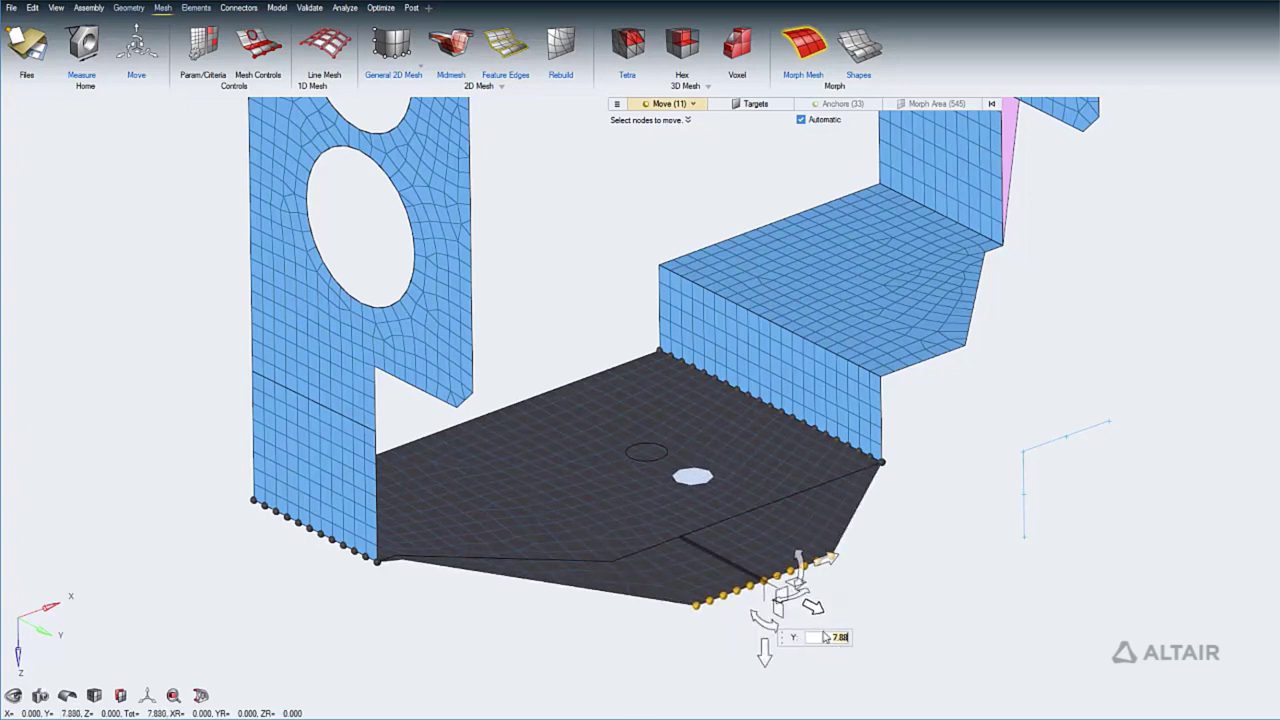
pyautogui.press('Return')
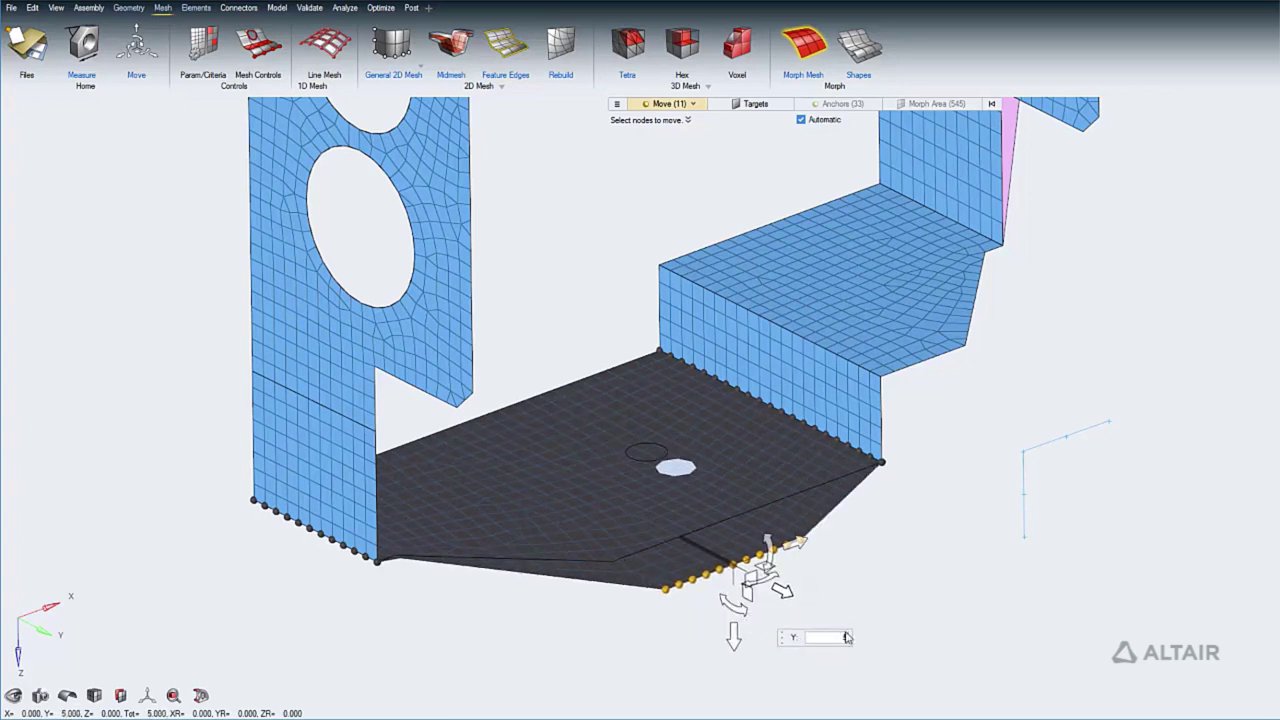
pyautogui.moveTo(780, 592); pyautogui.dragTo(840, 590)
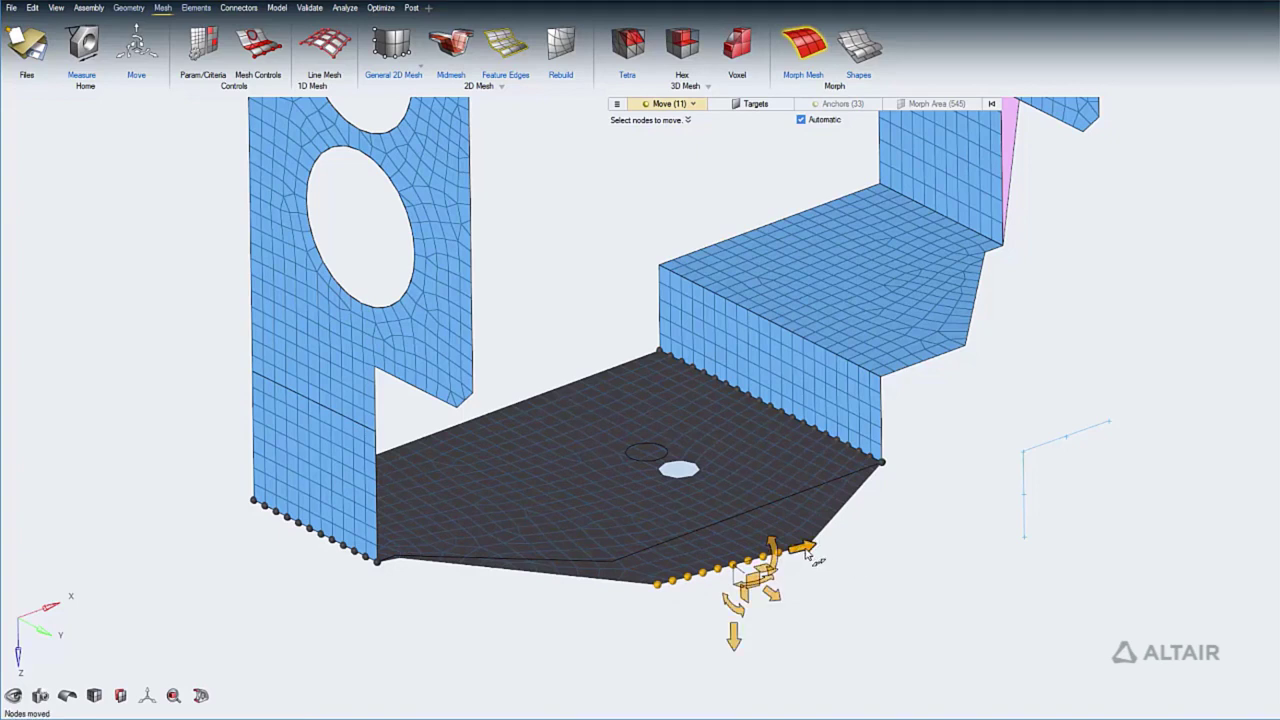
pyautogui.moveTo(808, 556); pyautogui.dragTo(690, 615)
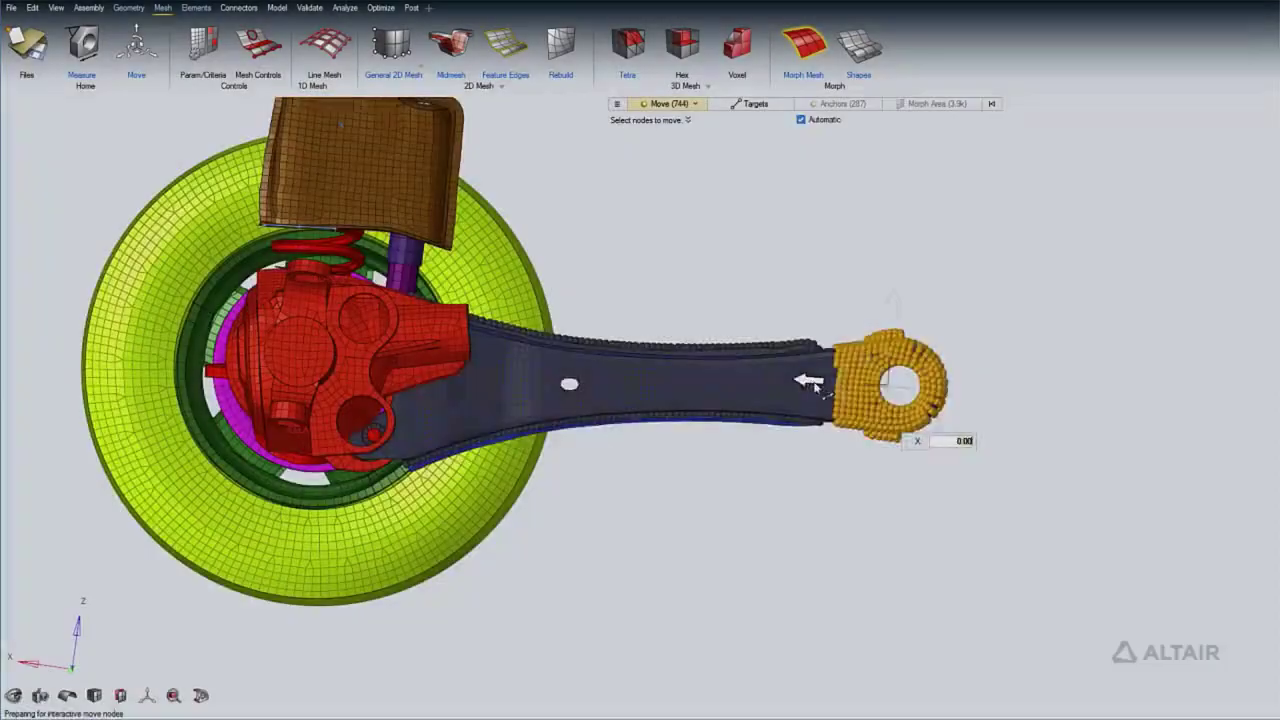
# Move the nodes at the bushing end of the suspension arm about 310 along negative X and adjust the morph area manually
pyautogui.moveTo(869, 383); pyautogui.dragTo(989, 416)
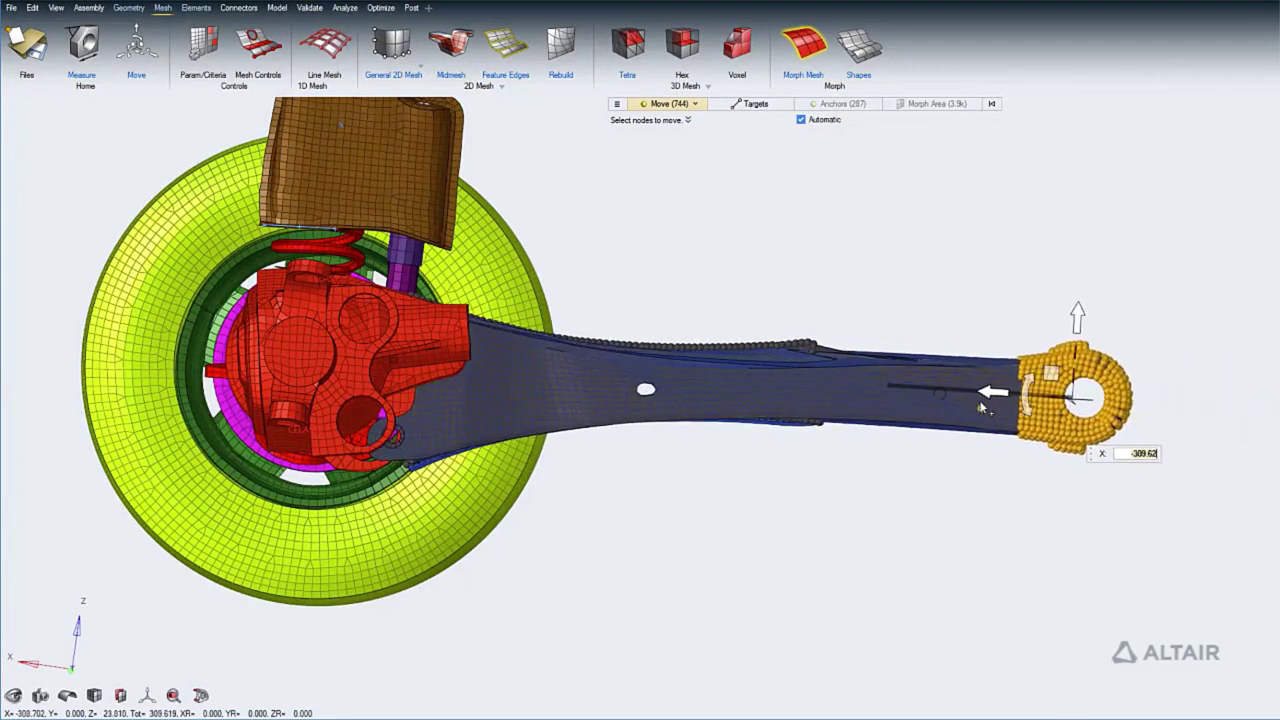
pyautogui.click(920, 105)
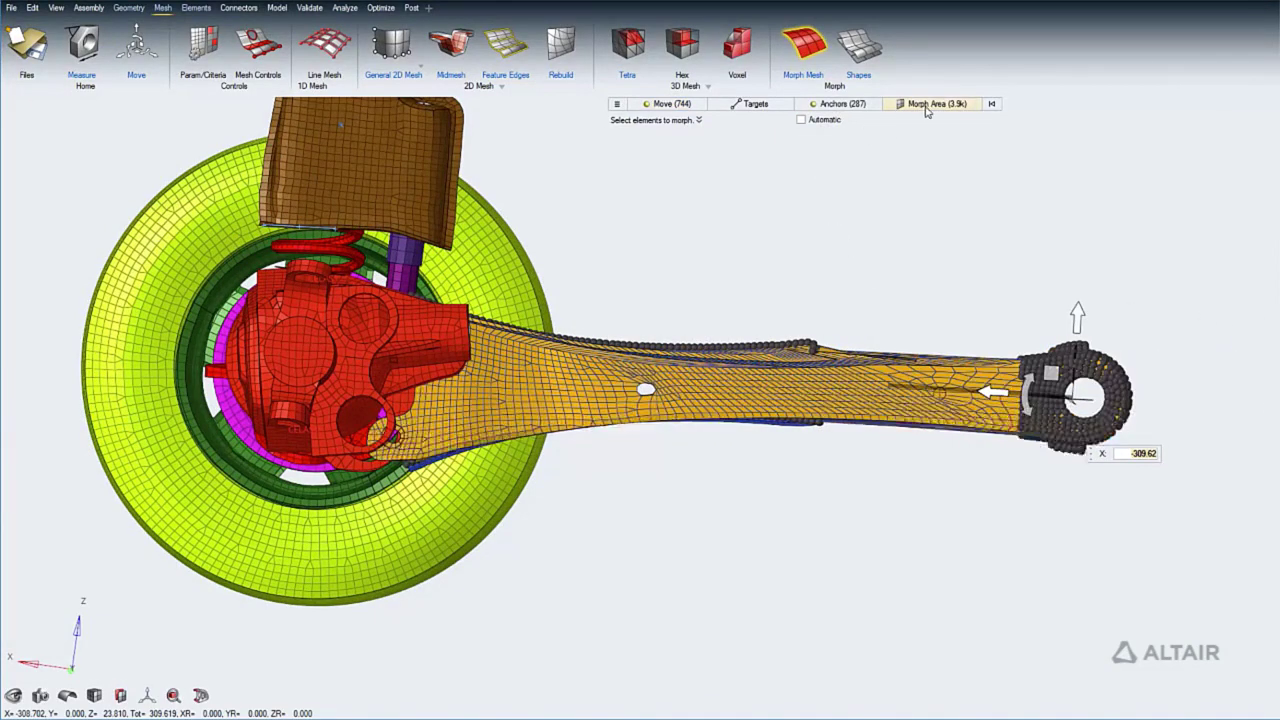
pyautogui.rightClick(905, 391)
pyautogui.click(953, 457)
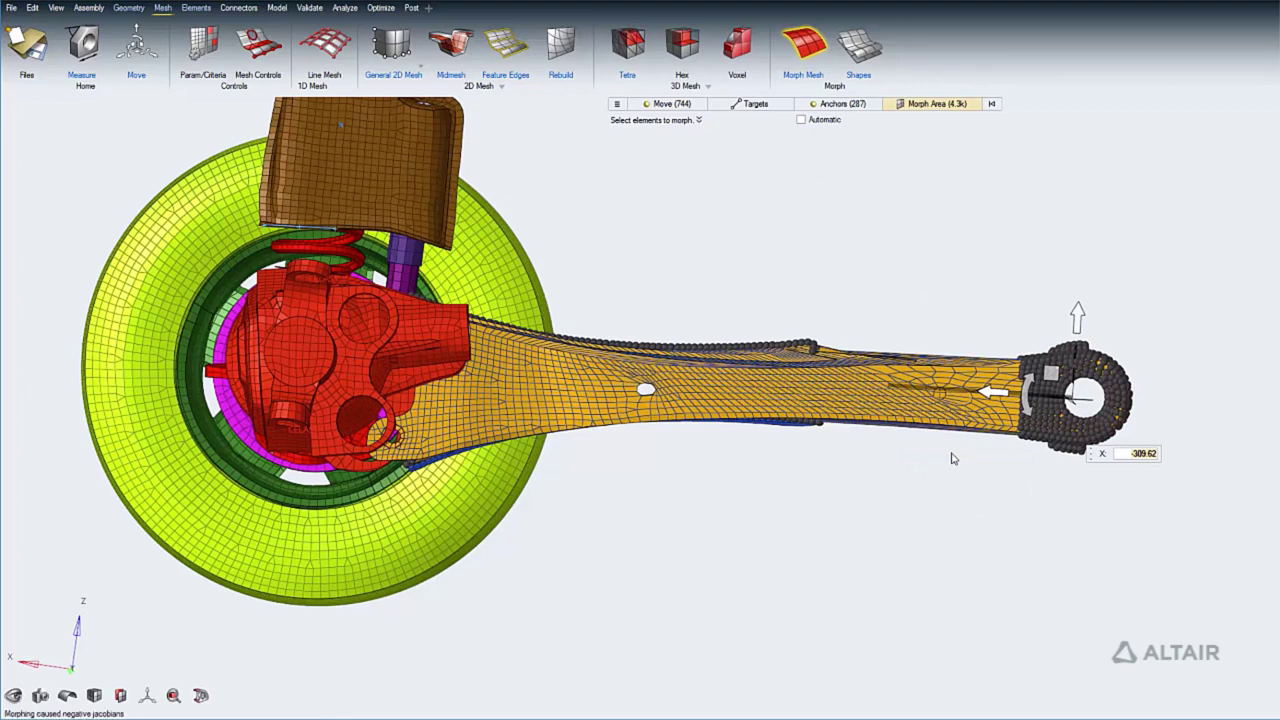
# Replace the arm's anchors with the edges of its two mounting holes and move the bushing end along X
pyautogui.click(838, 104)
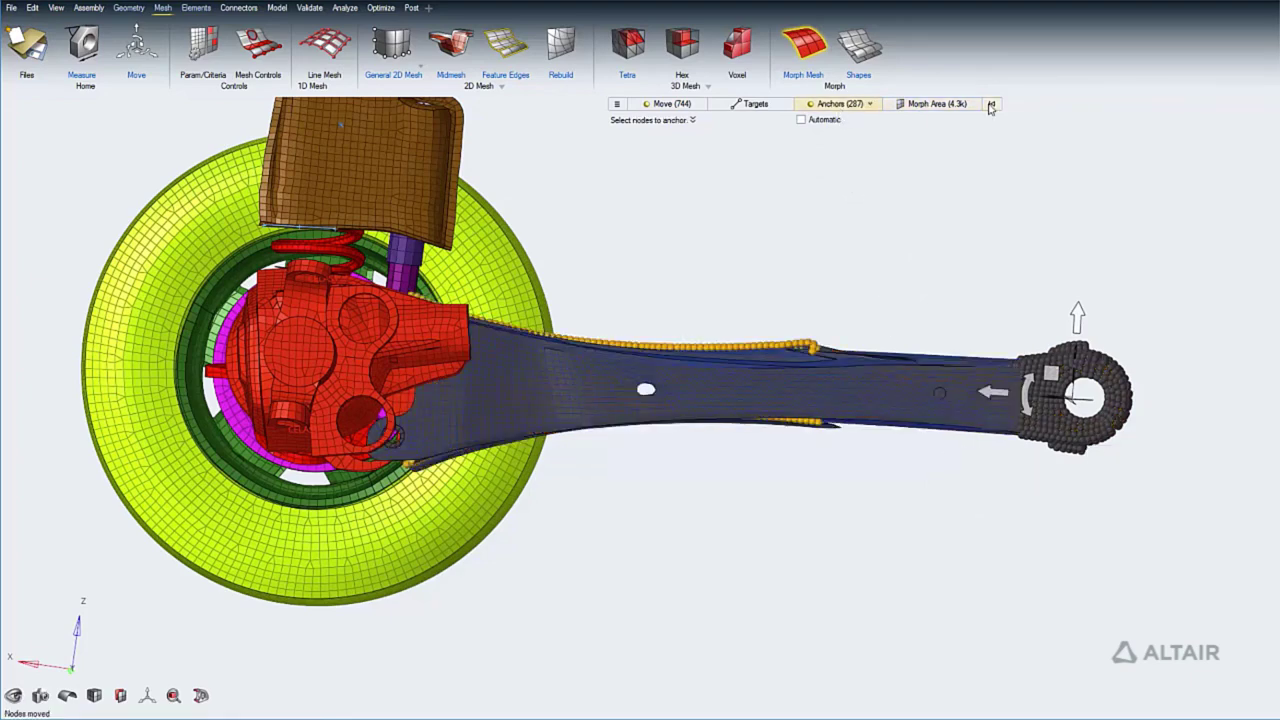
pyautogui.click(858, 104)
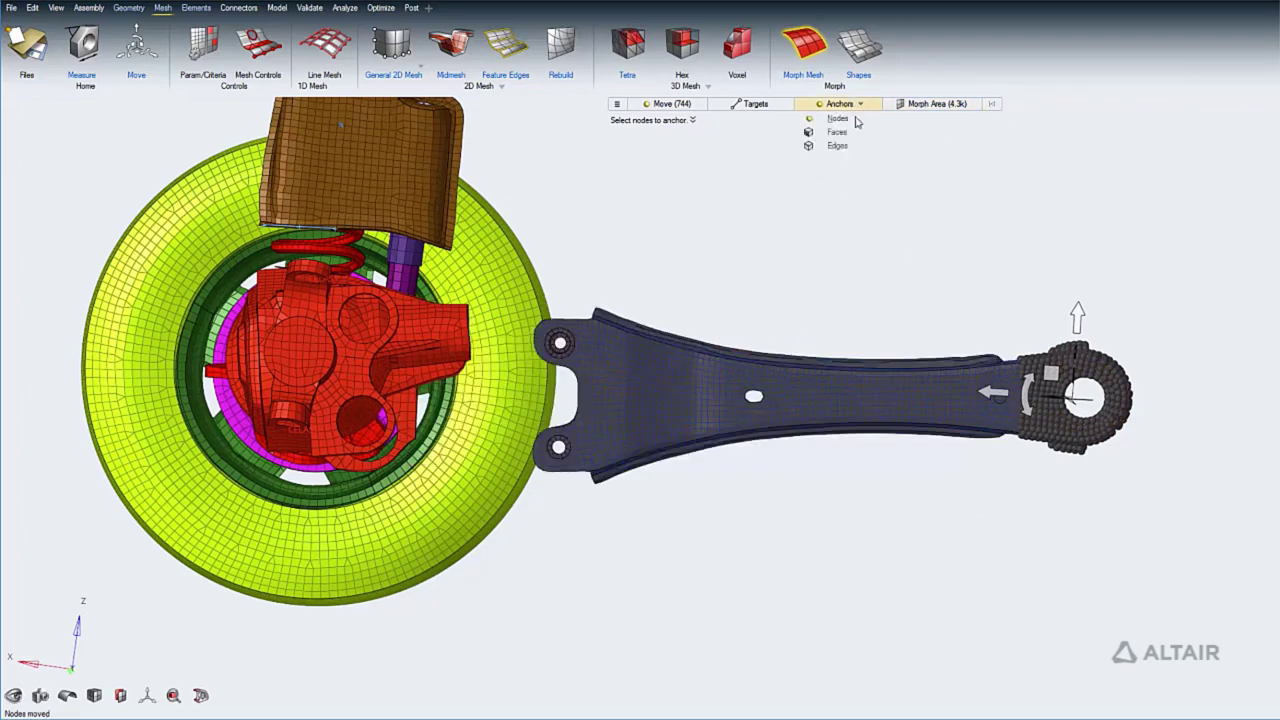
pyautogui.click(842, 147)
pyautogui.scroll(3, 737, 323)
pyautogui.moveTo(737, 323); pyautogui.dragTo(705, 335, button='middle')
pyautogui.click(704, 334)
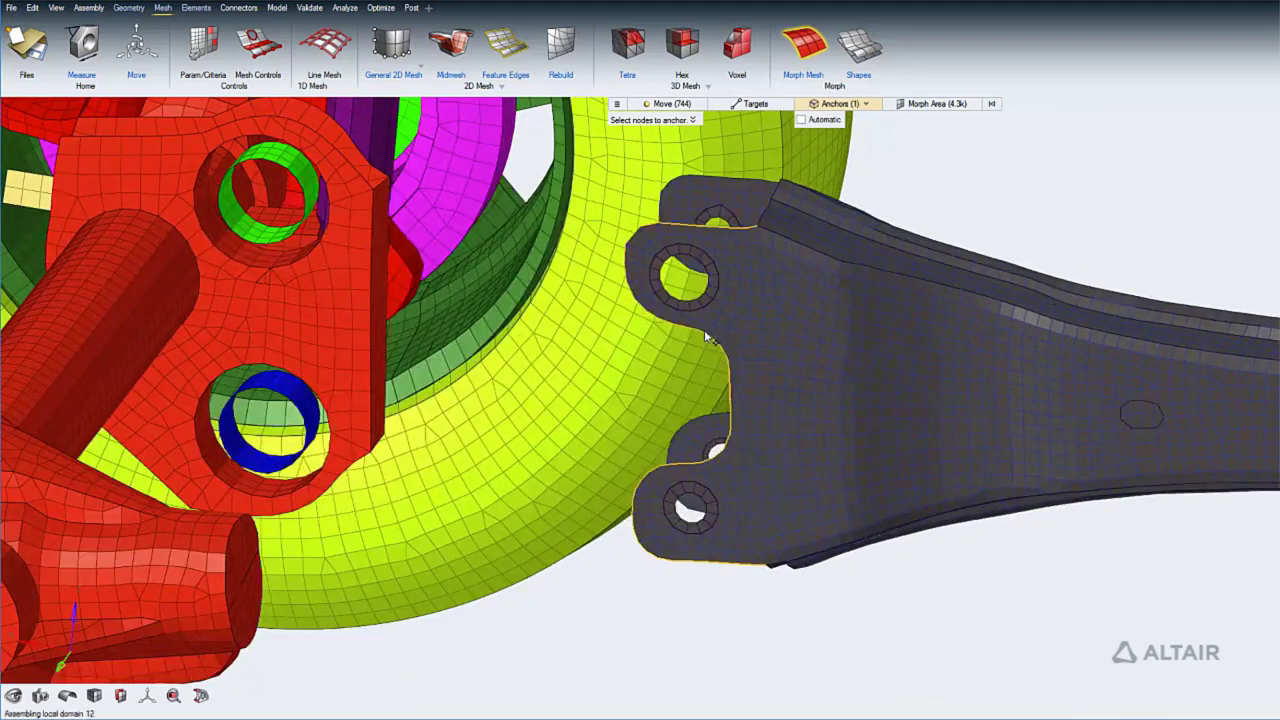
pyautogui.click(293, 244)
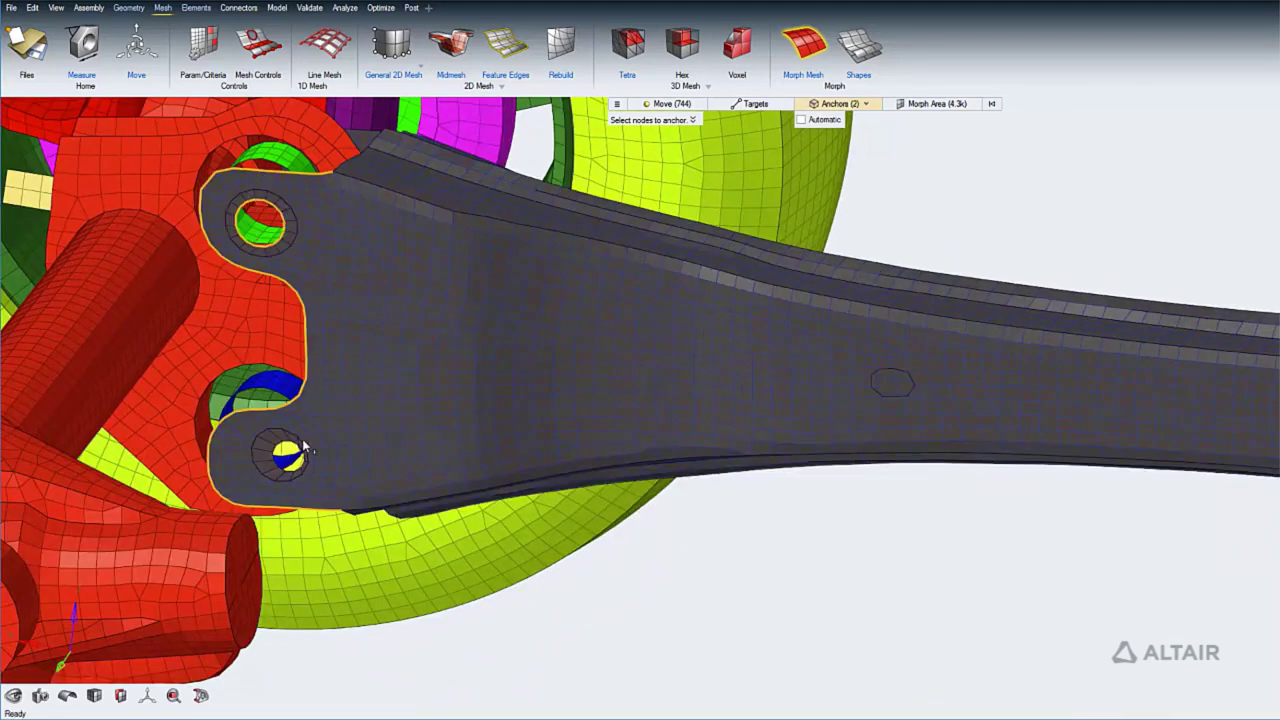
pyautogui.click(285, 450)
pyautogui.scroll(-5, 654, 400)
pyautogui.moveTo(936, 406); pyautogui.dragTo(755, 418)
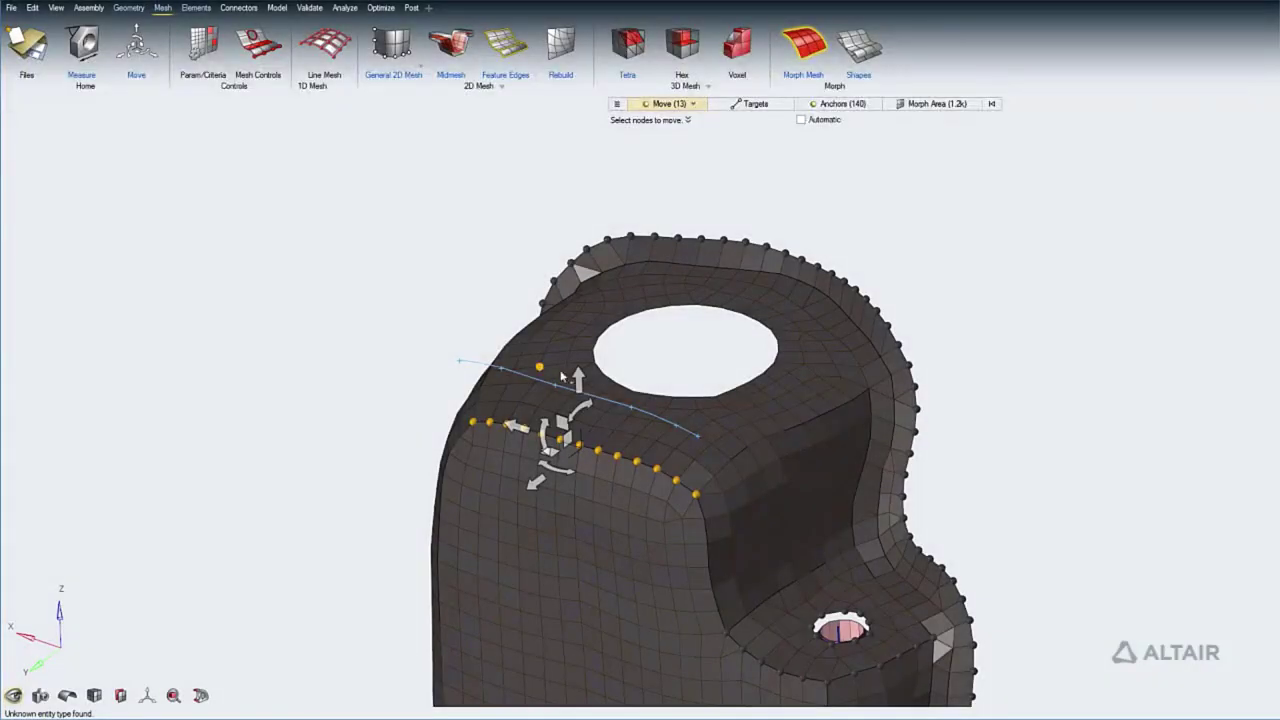
# Raise the housing's ridge nodes about 10.3 along Z and morph them onto the nearby target line using Normal to target
pyautogui.moveTo(571, 377); pyautogui.dragTo(420, 372)
pyautogui.click(755, 104)
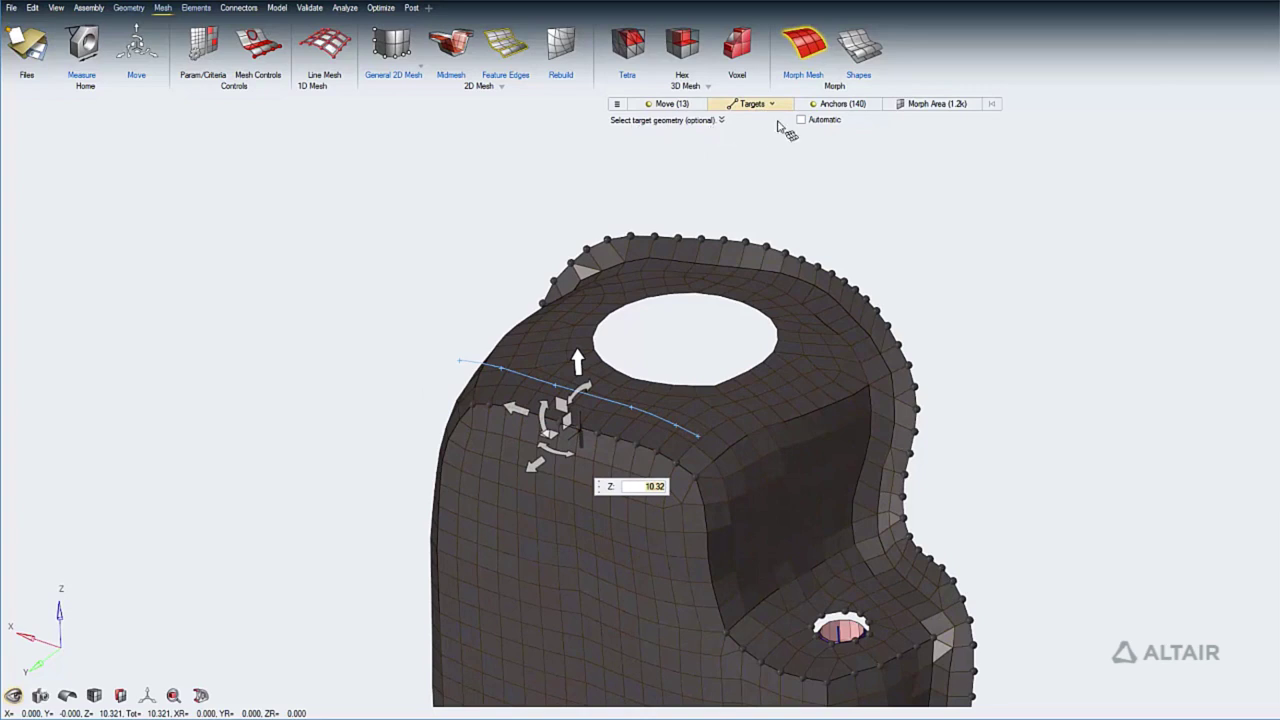
pyautogui.click(771, 105)
pyautogui.click(750, 119)
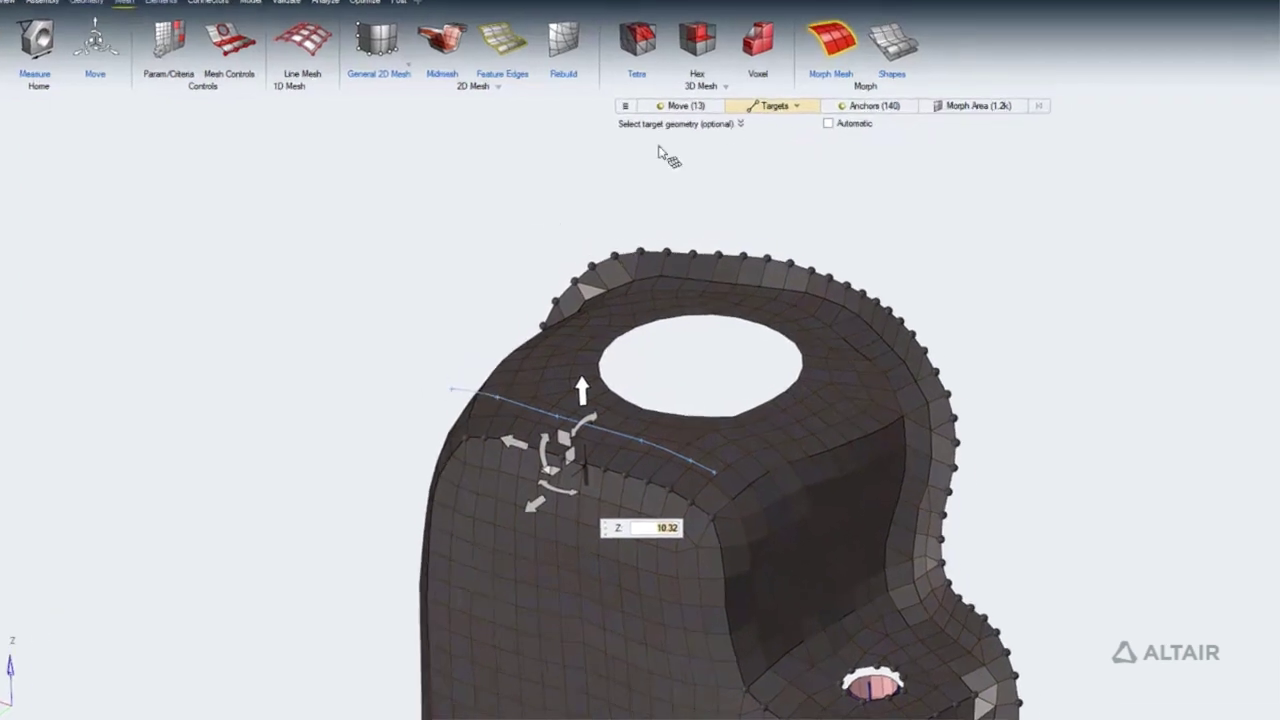
pyautogui.click(489, 400)
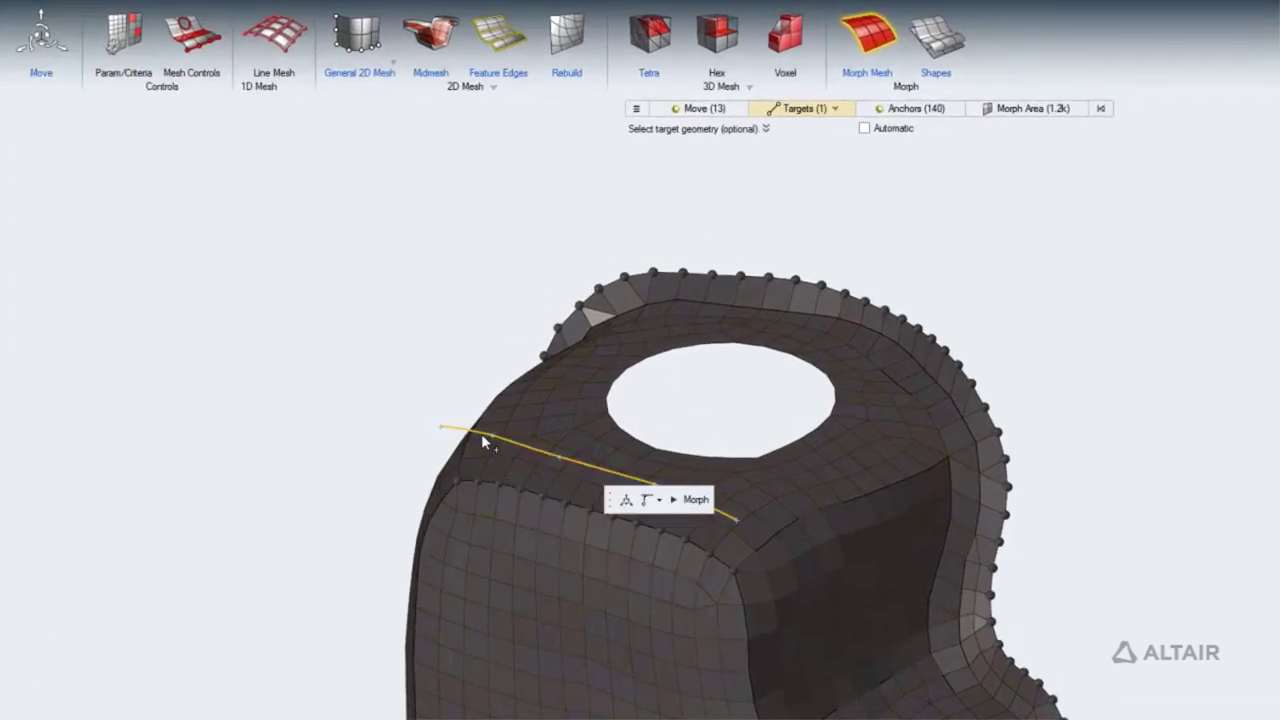
pyautogui.click(660, 502)
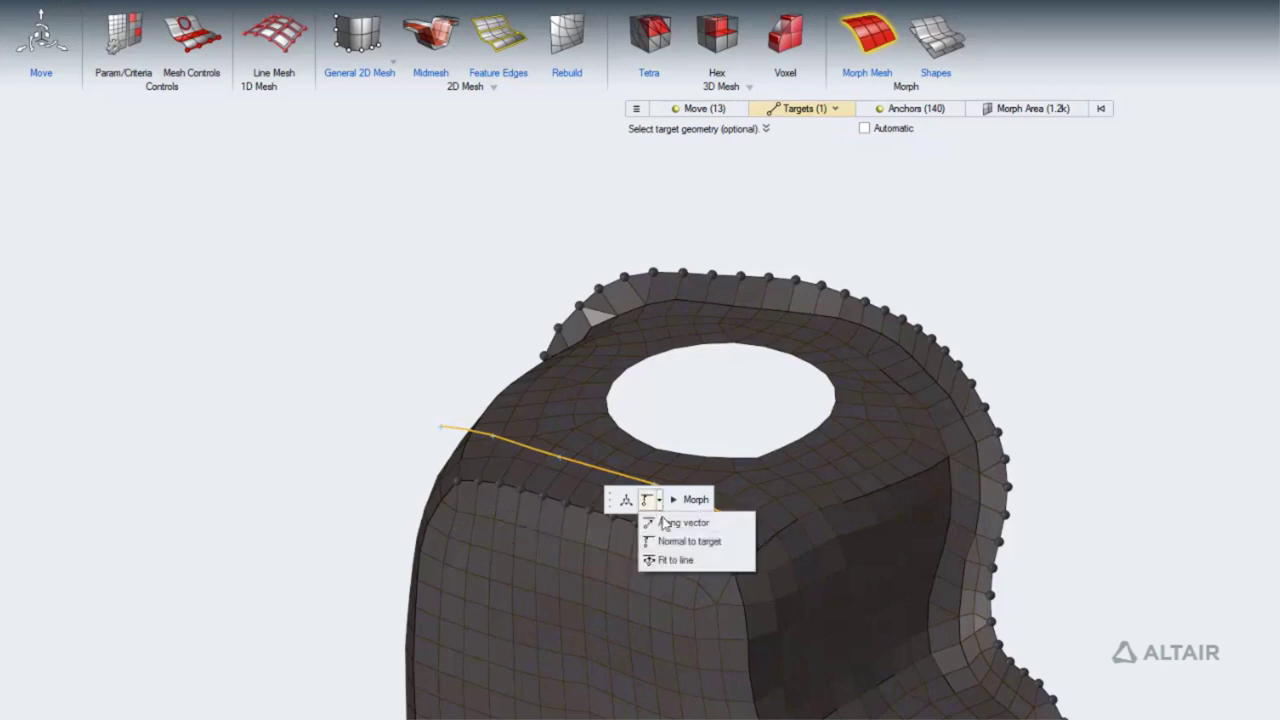
pyautogui.click(677, 545)
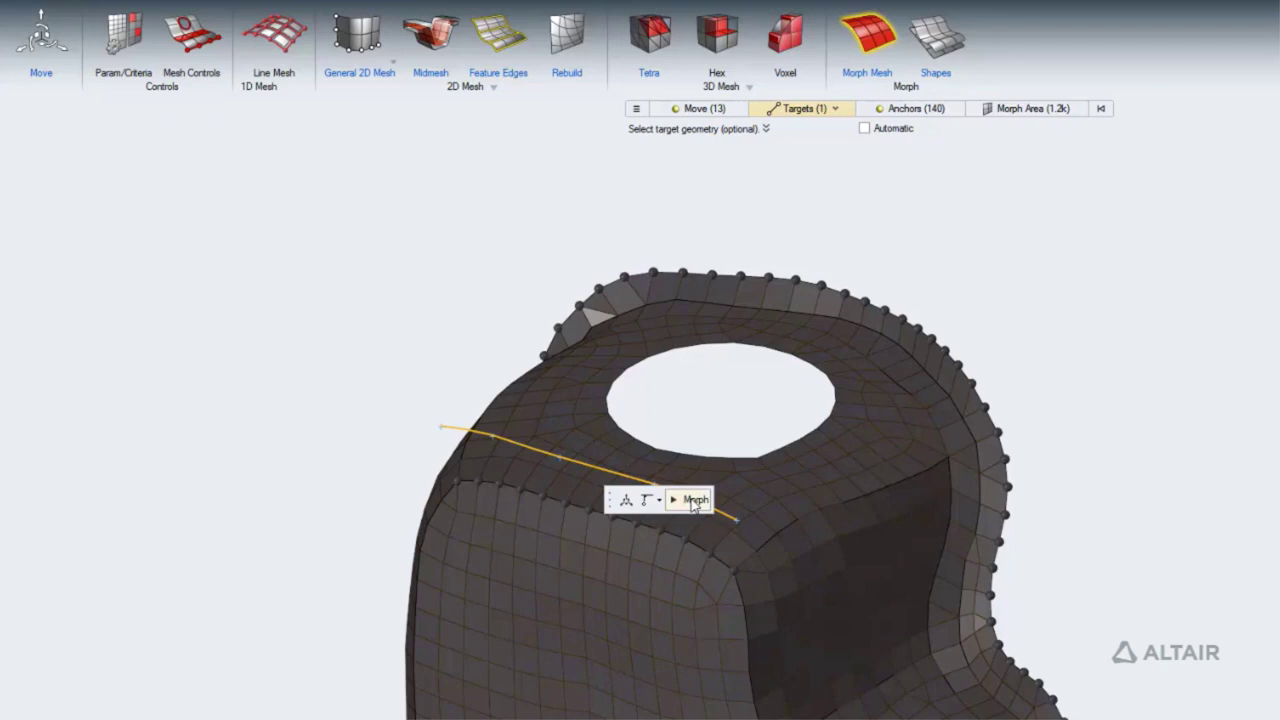
pyautogui.click(694, 501)
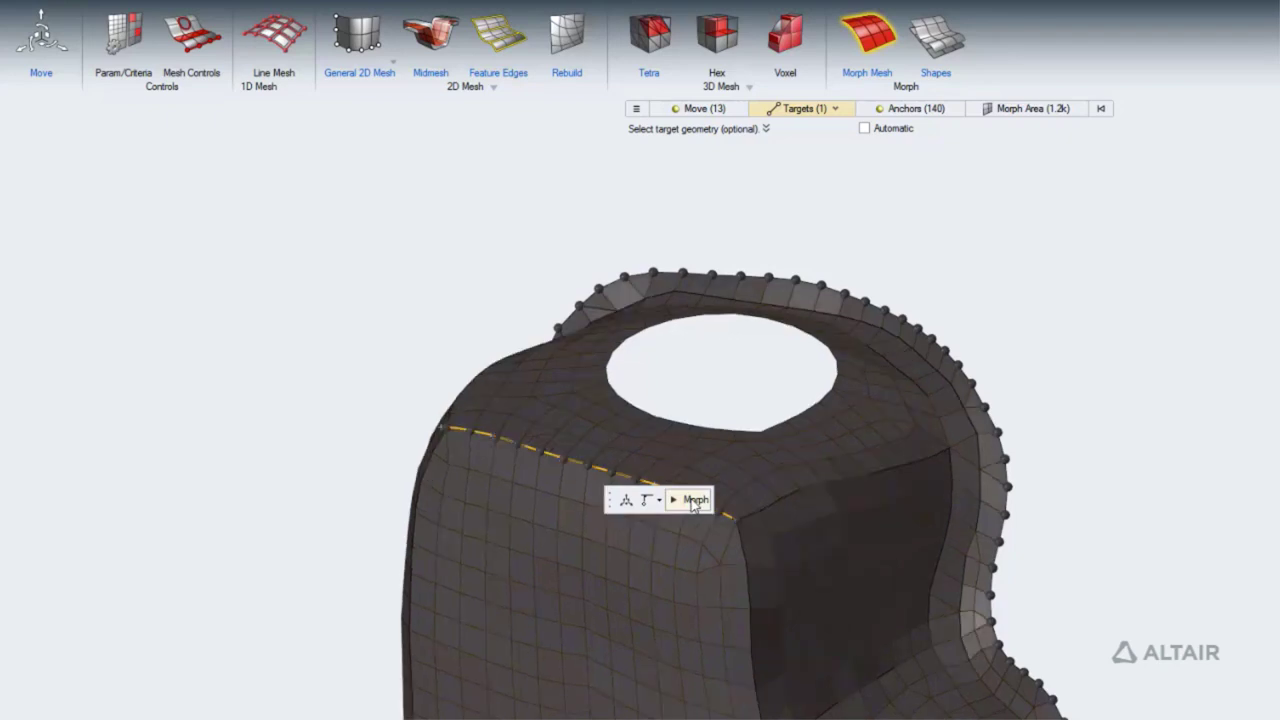
# Slide the ridge nodes about 3.75 along X on the target line, clear the target and move the nodes freely
pyautogui.click(625, 500)
pyautogui.moveTo(511, 493); pyautogui.dragTo(481, 480)
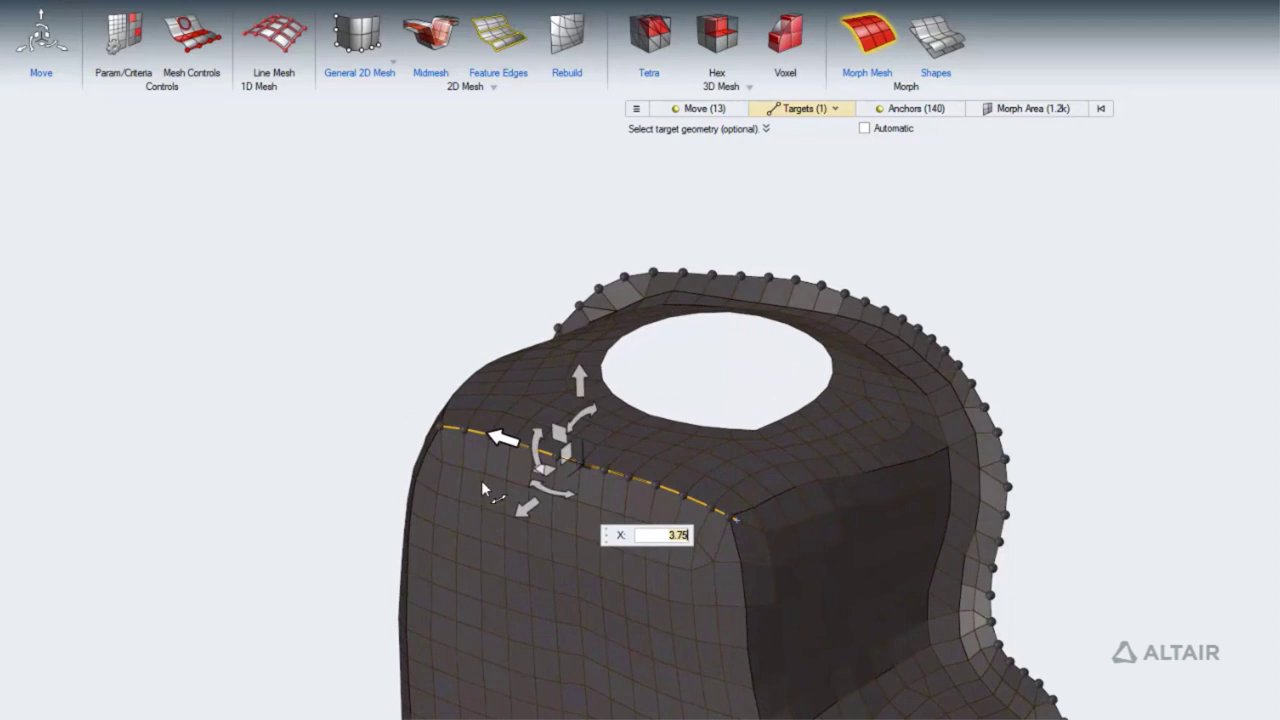
pyautogui.click(1101, 109)
pyautogui.moveTo(508, 450); pyautogui.dragTo(508, 480)
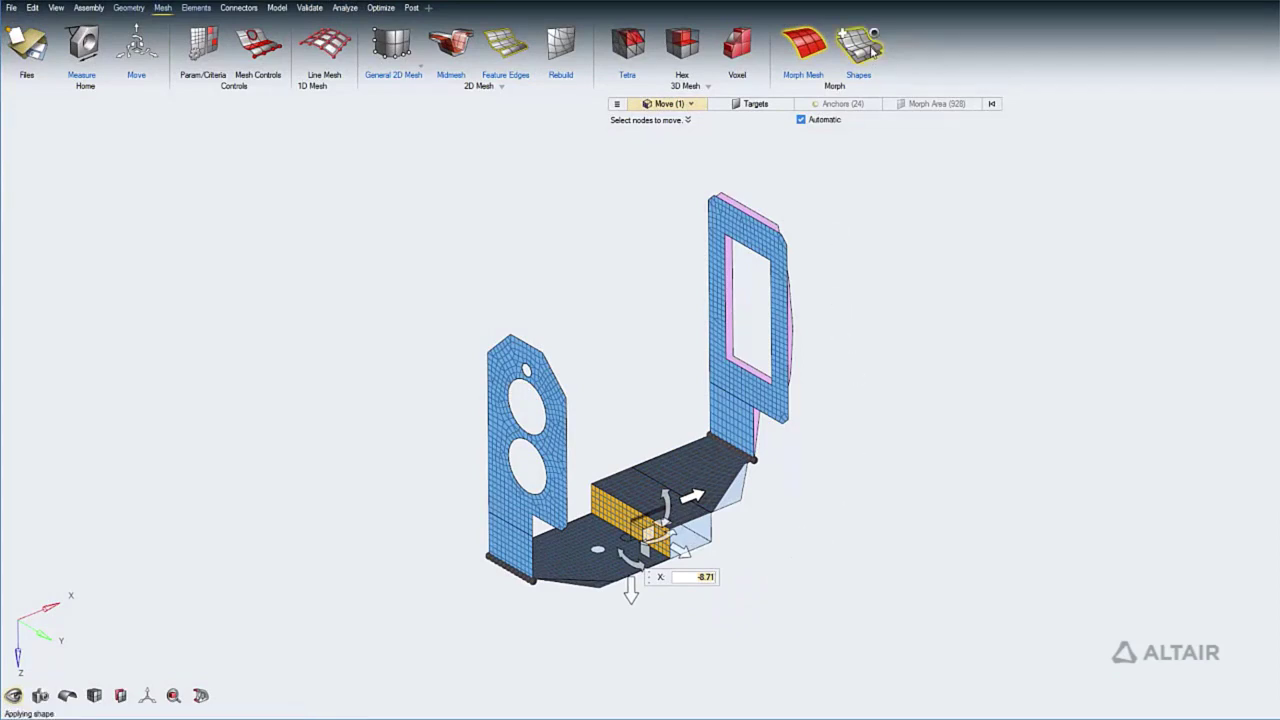
# Save the bracket's morph as a new shape and turn off its preview
pyautogui.moveTo(239, 139); pyautogui.dragTo(461, 157)
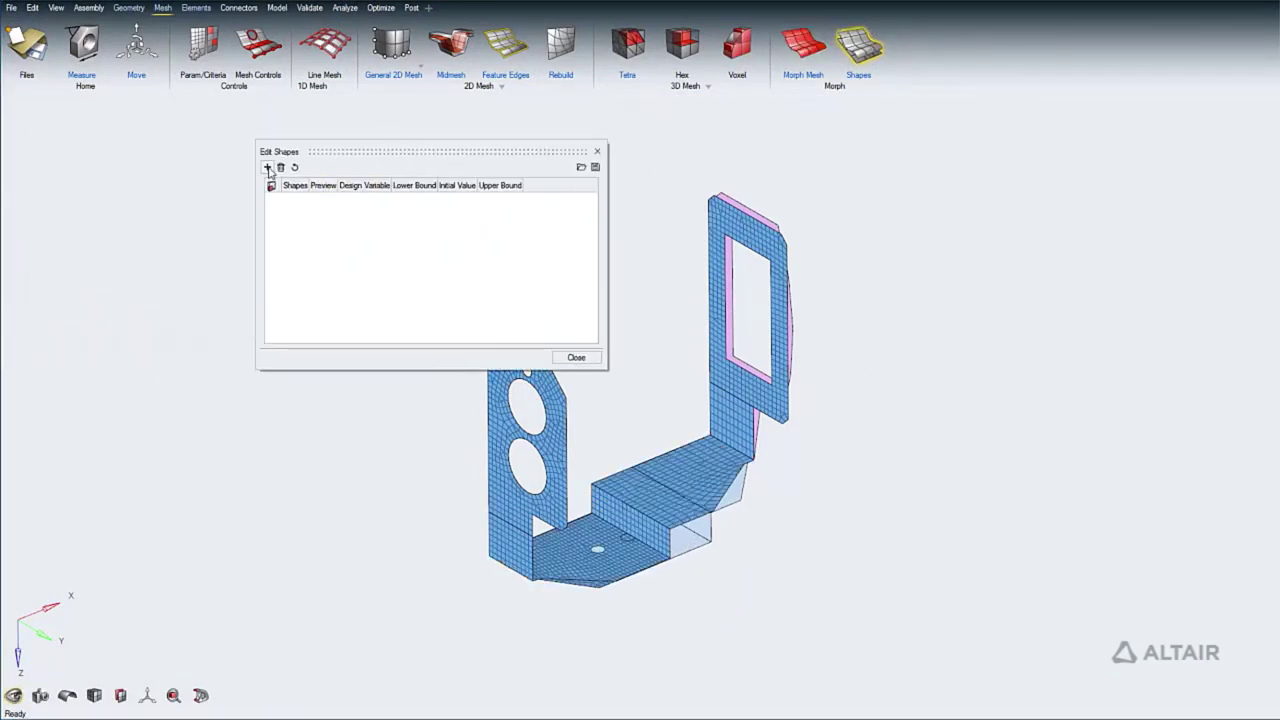
pyautogui.click(267, 167)
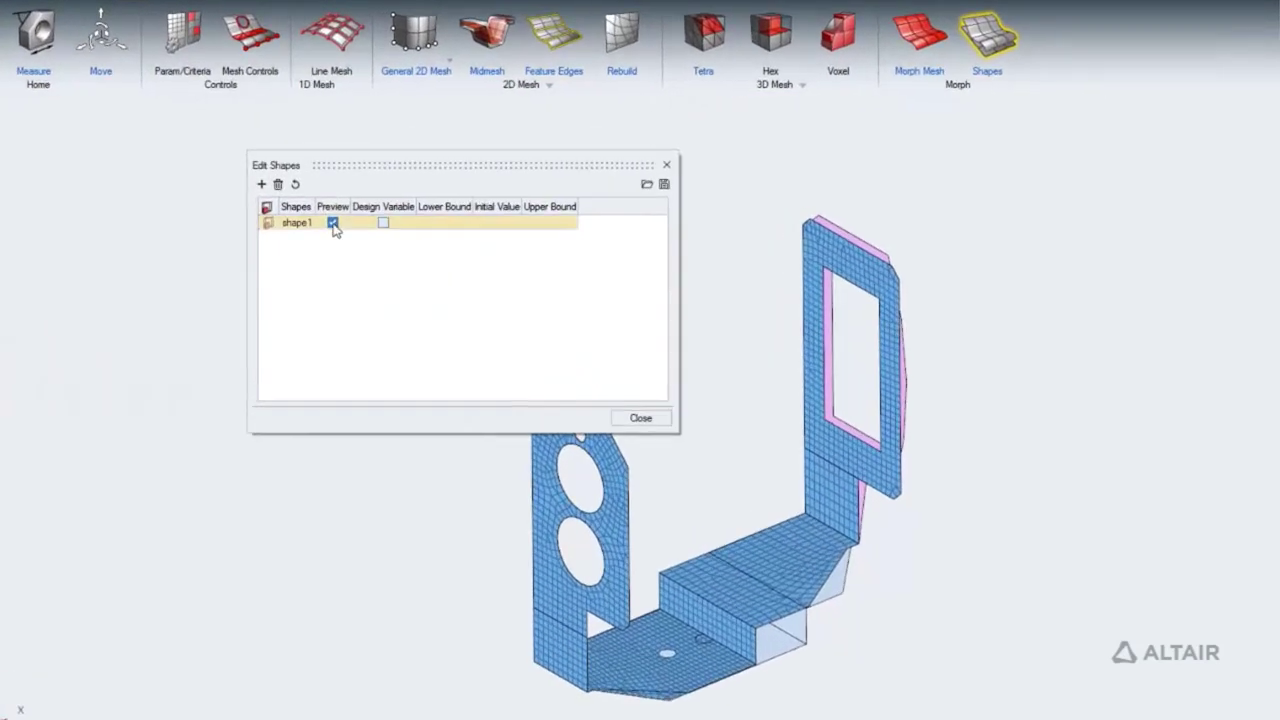
pyautogui.click(333, 223)
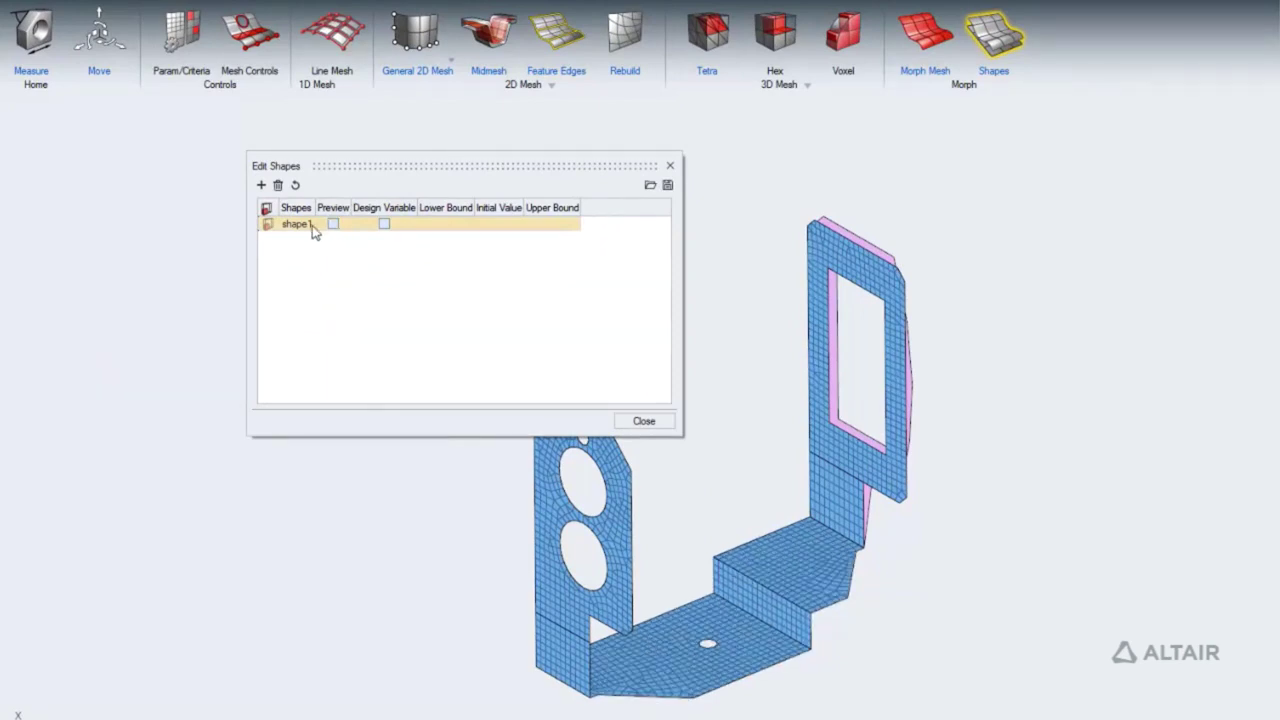
# Apply the saved shape to the bracket with a scale factor of -0.5
pyautogui.rightClick(313, 231)
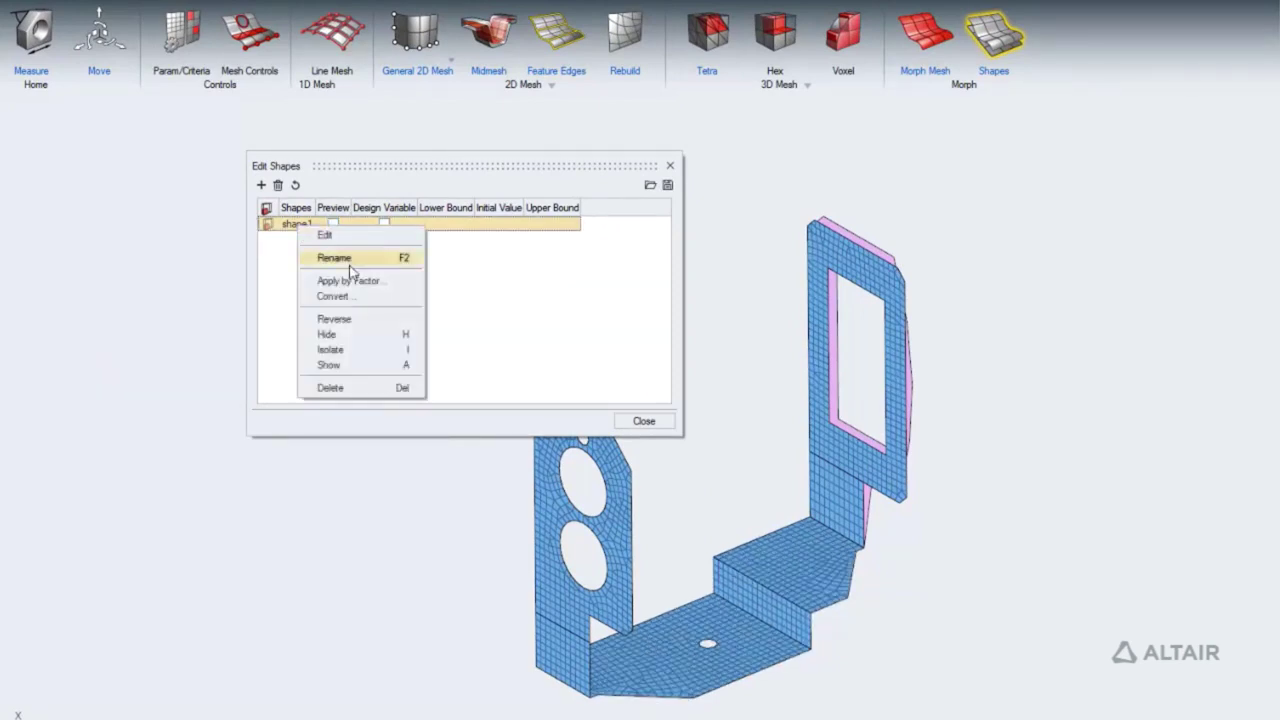
pyautogui.click(358, 280)
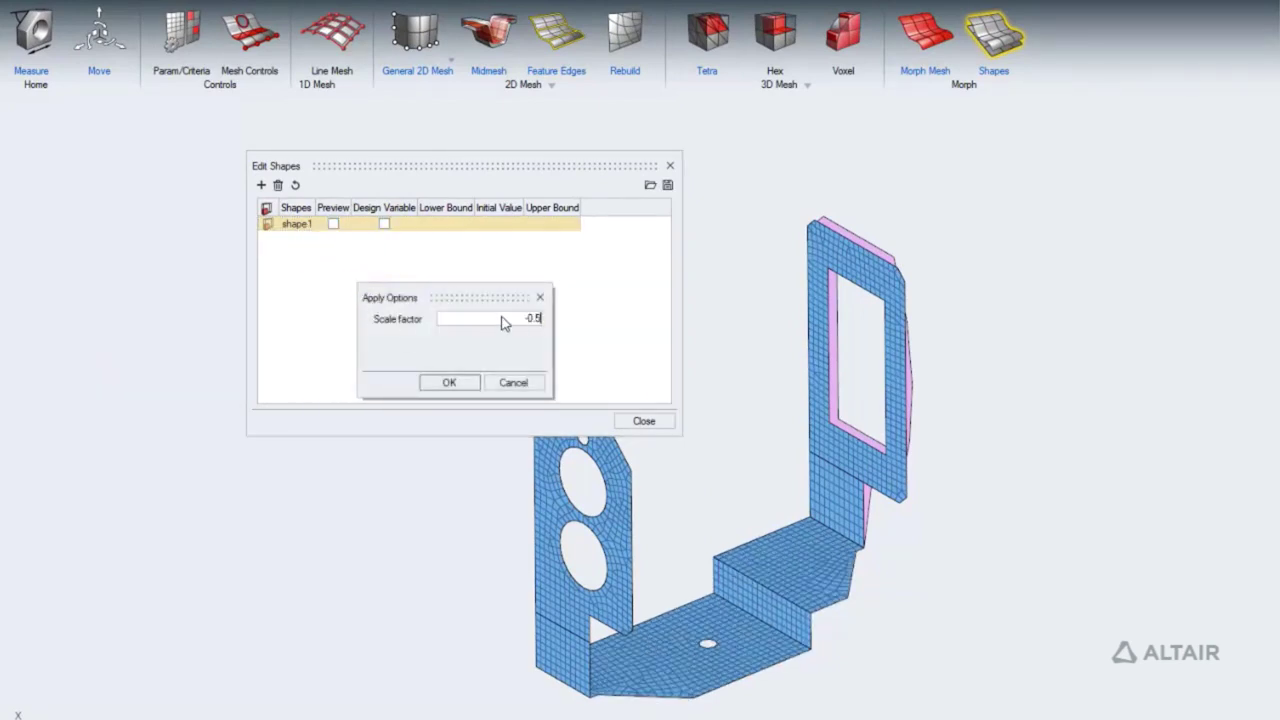
pyautogui.click(450, 386)
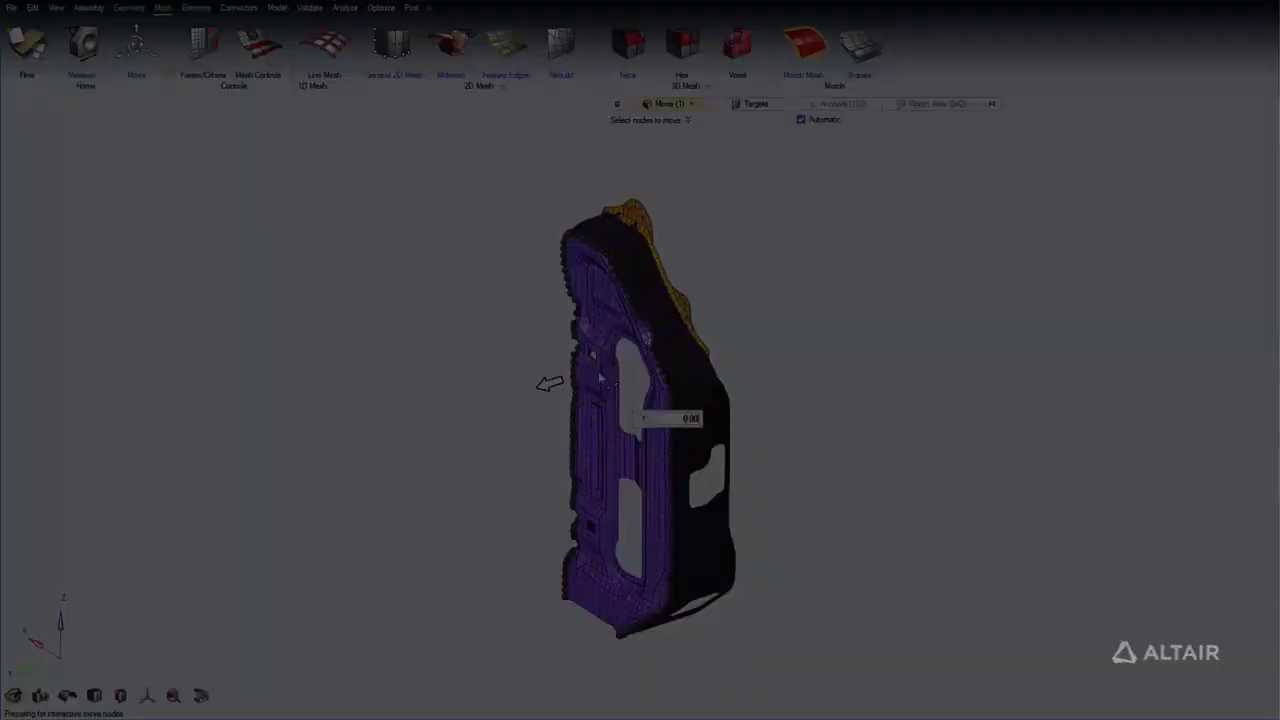
# Morph the purple part by moving its selected wavy flange about -105.16 along Y, and finish the morph
pyautogui.moveTo(600, 376); pyautogui.dragTo(630, 359)
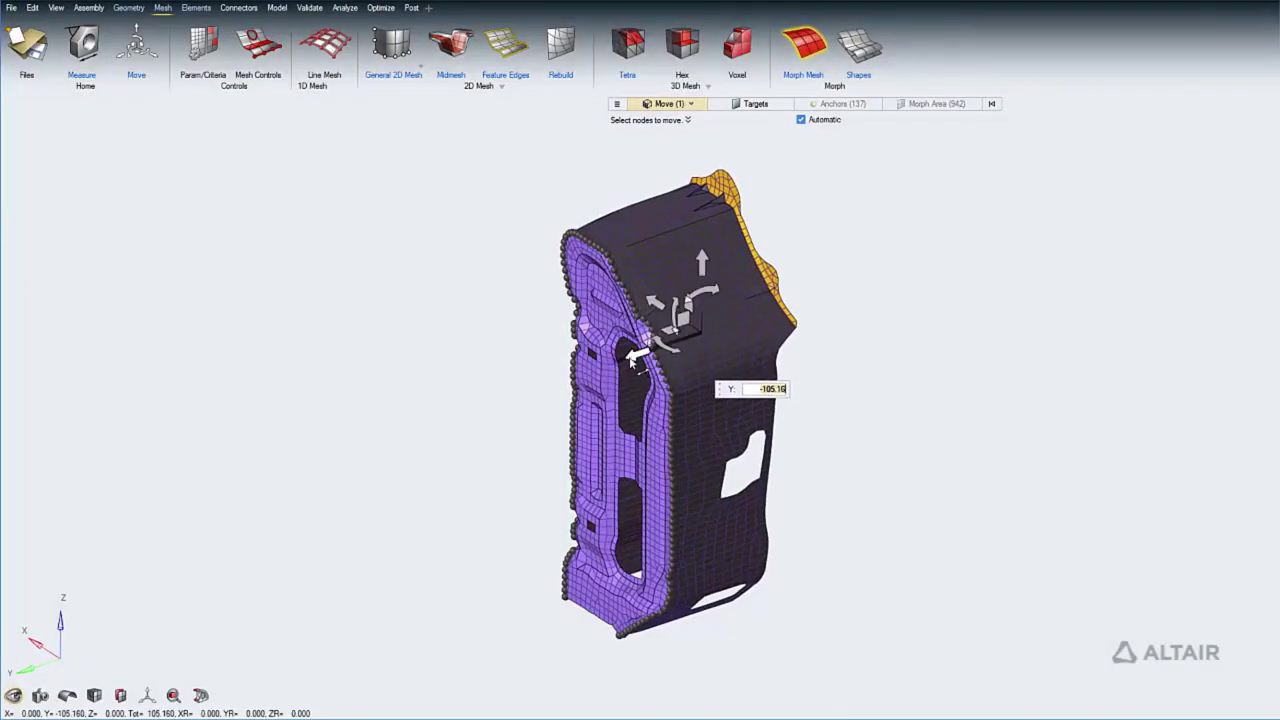
pyautogui.rightClick(858, 356)
pyautogui.click(860, 474)
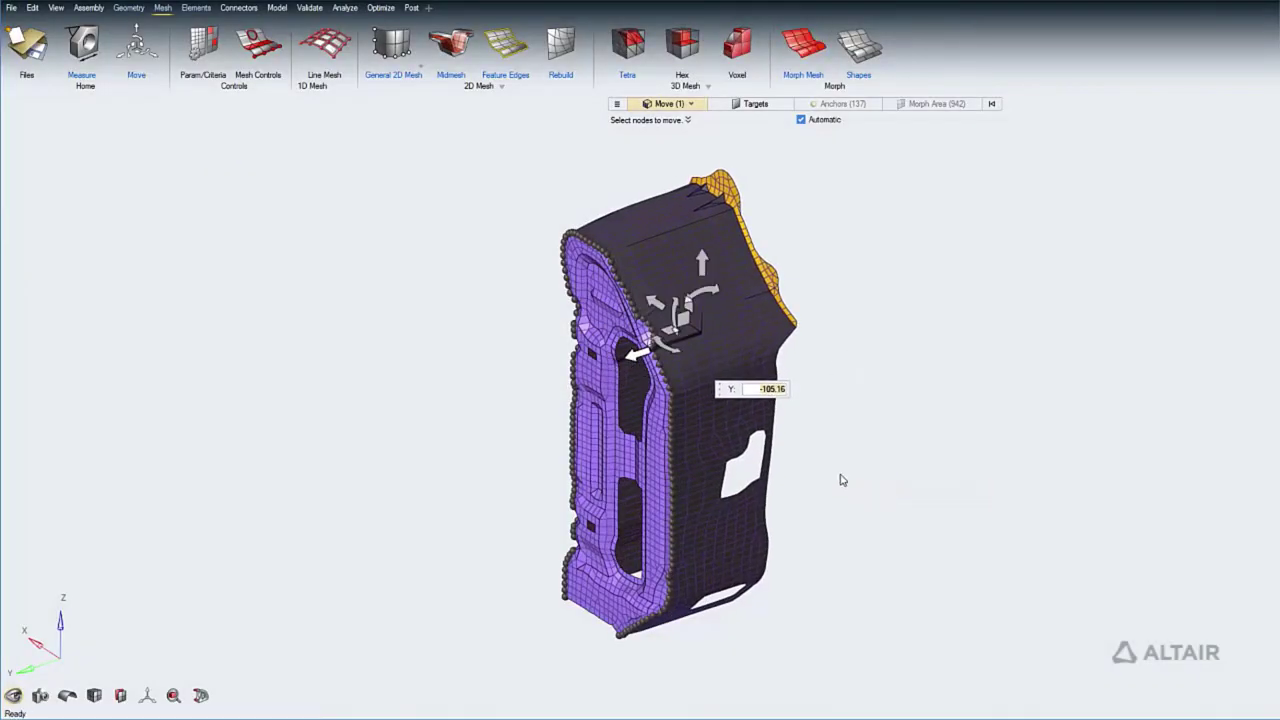
# Rebuild the mesh of the whole stretched part by selecting all its elements, and close the Rebuild tool
pyautogui.moveTo(705, 447); pyautogui.dragTo(970, 400, button='middle')
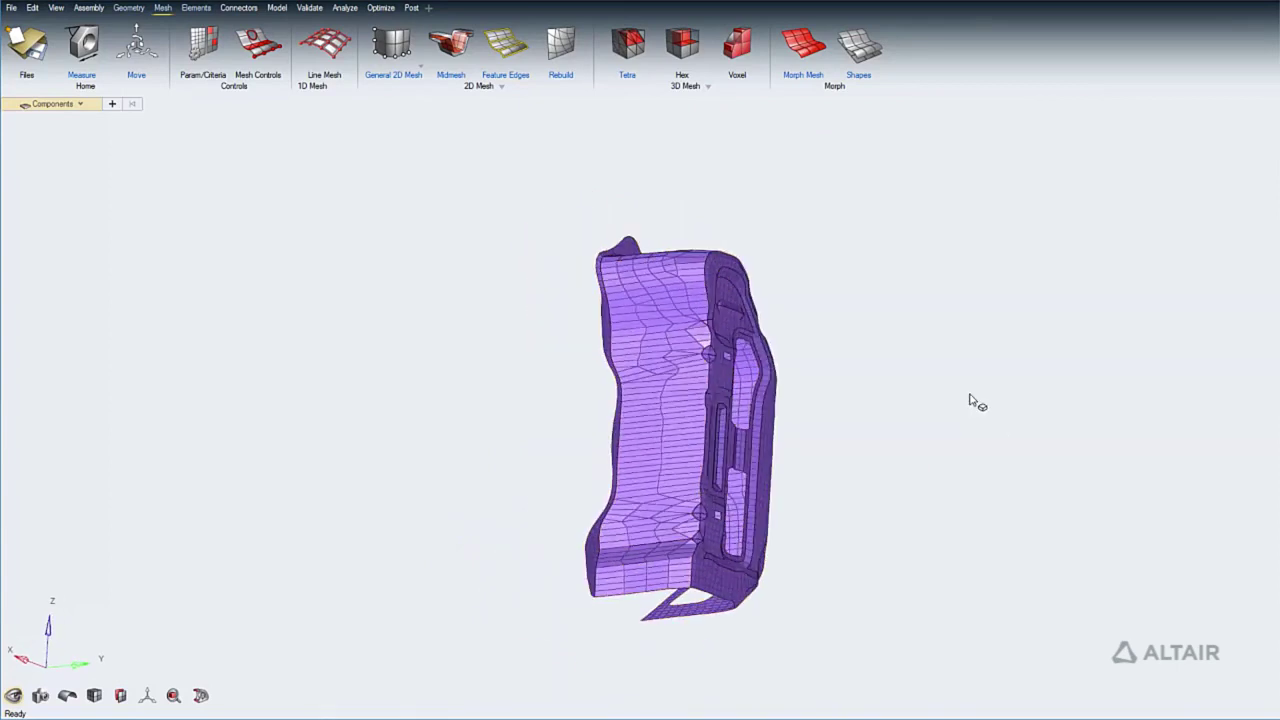
pyautogui.click(560, 58)
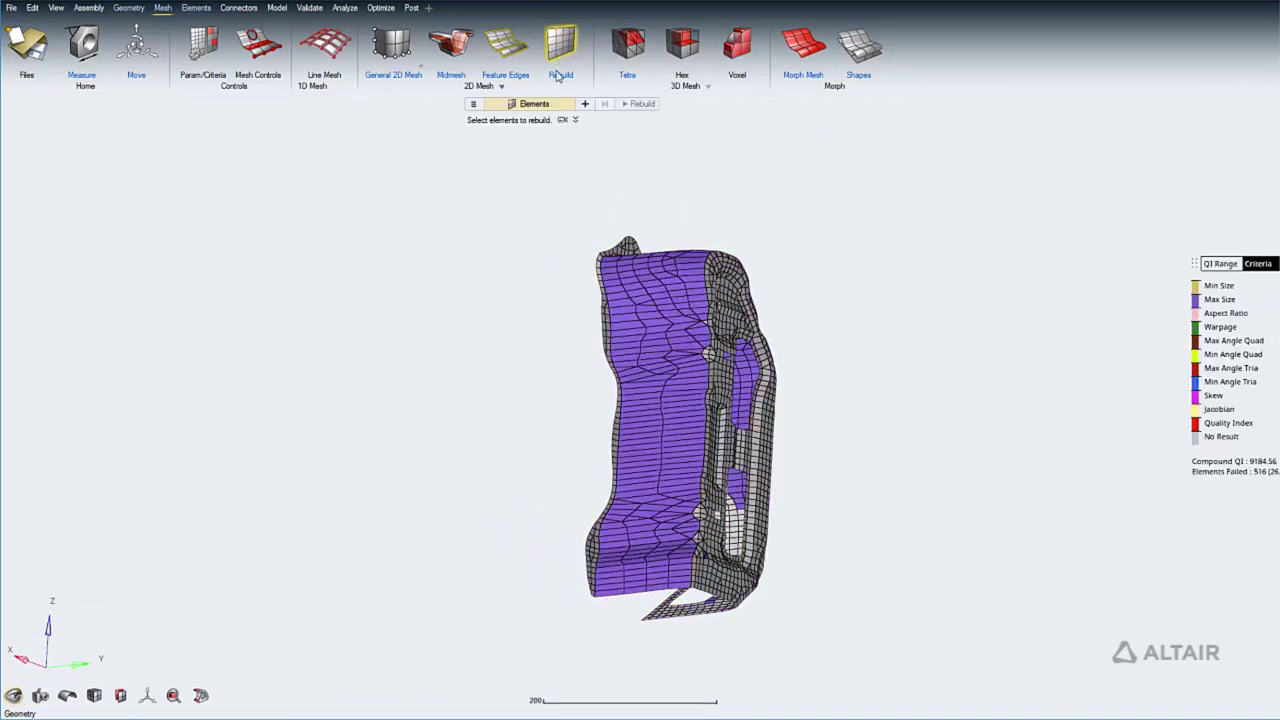
pyautogui.moveTo(462, 177); pyautogui.dragTo(873, 665)
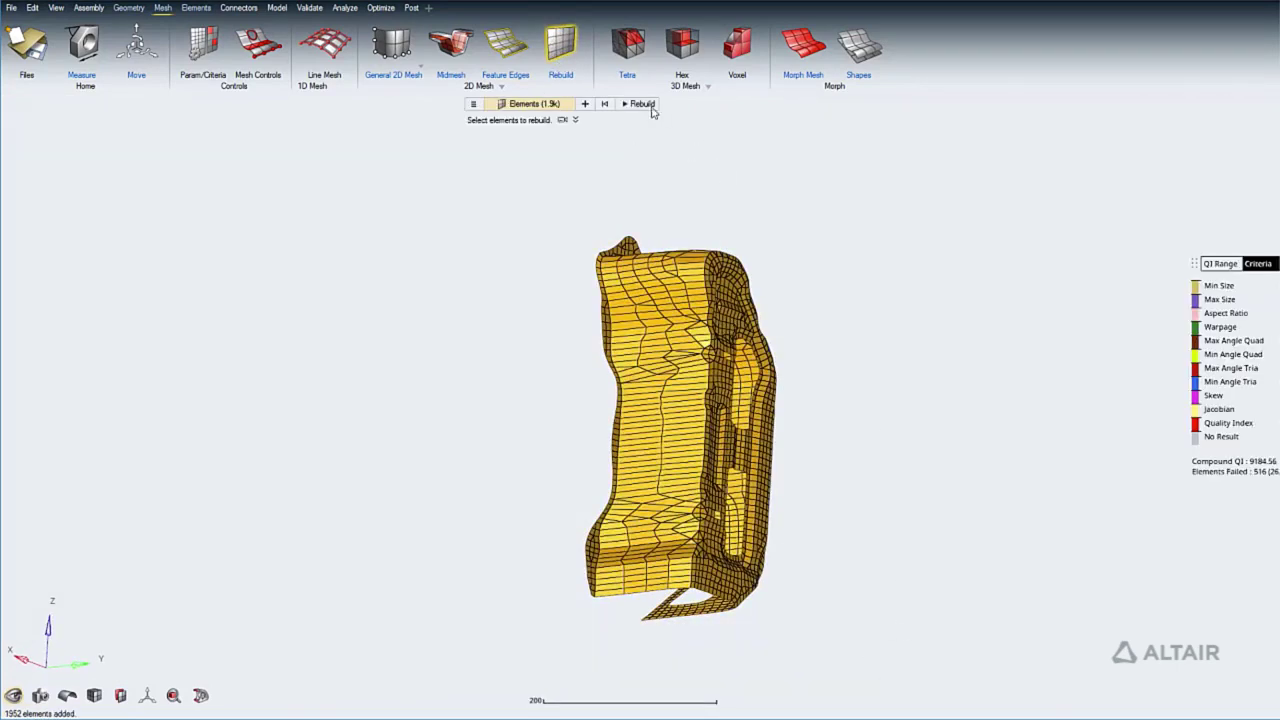
pyautogui.click(648, 108)
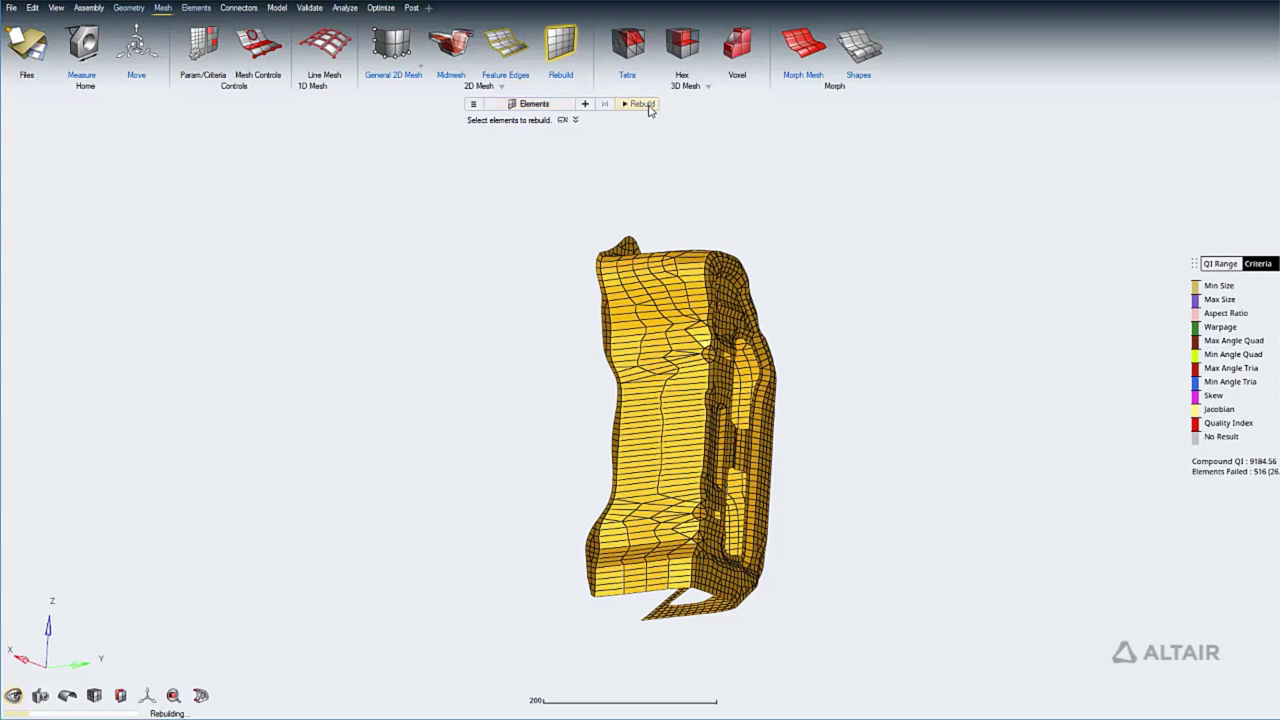
pyautogui.moveTo(678, 291); pyautogui.dragTo(752, 383, button='middle')
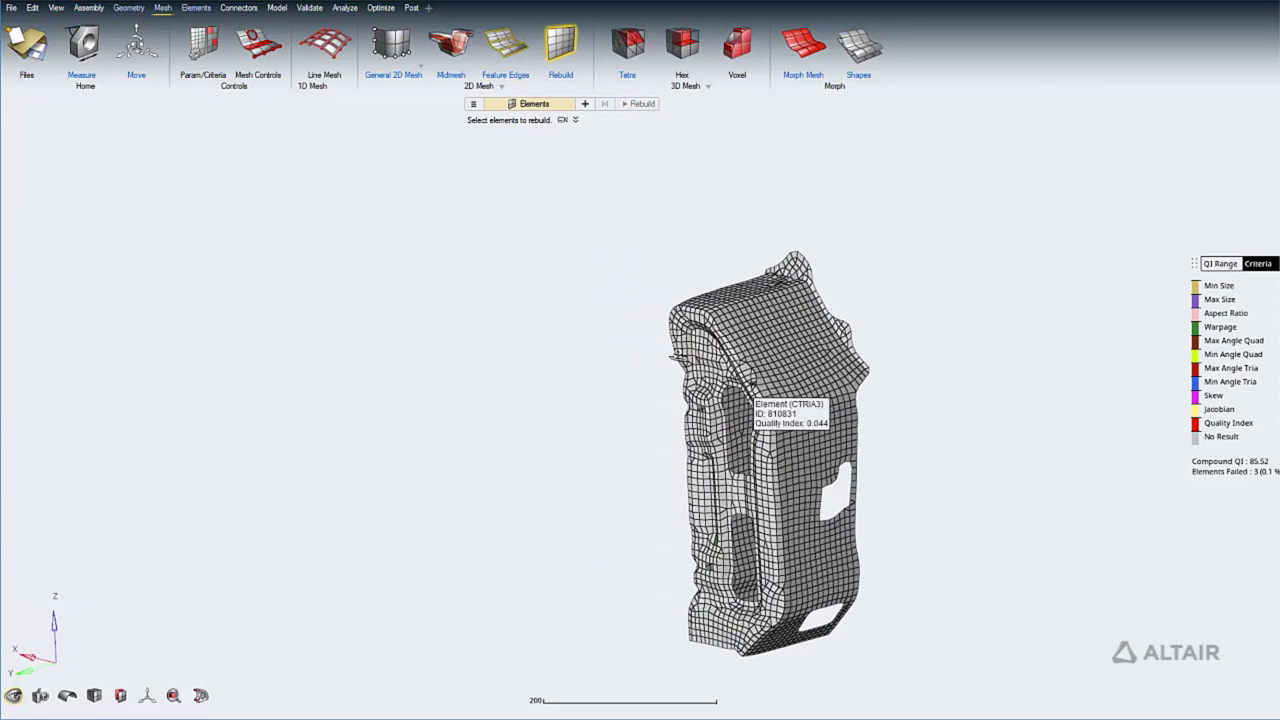
pyautogui.rightClick(955, 487)
pyautogui.click(972, 499)
pyautogui.moveTo(974, 499); pyautogui.dragTo(911, 417, button='right')
pyautogui.scroll(3, 911, 417)
pyautogui.moveTo(716, 450); pyautogui.dragTo(954, 437, button='middle')
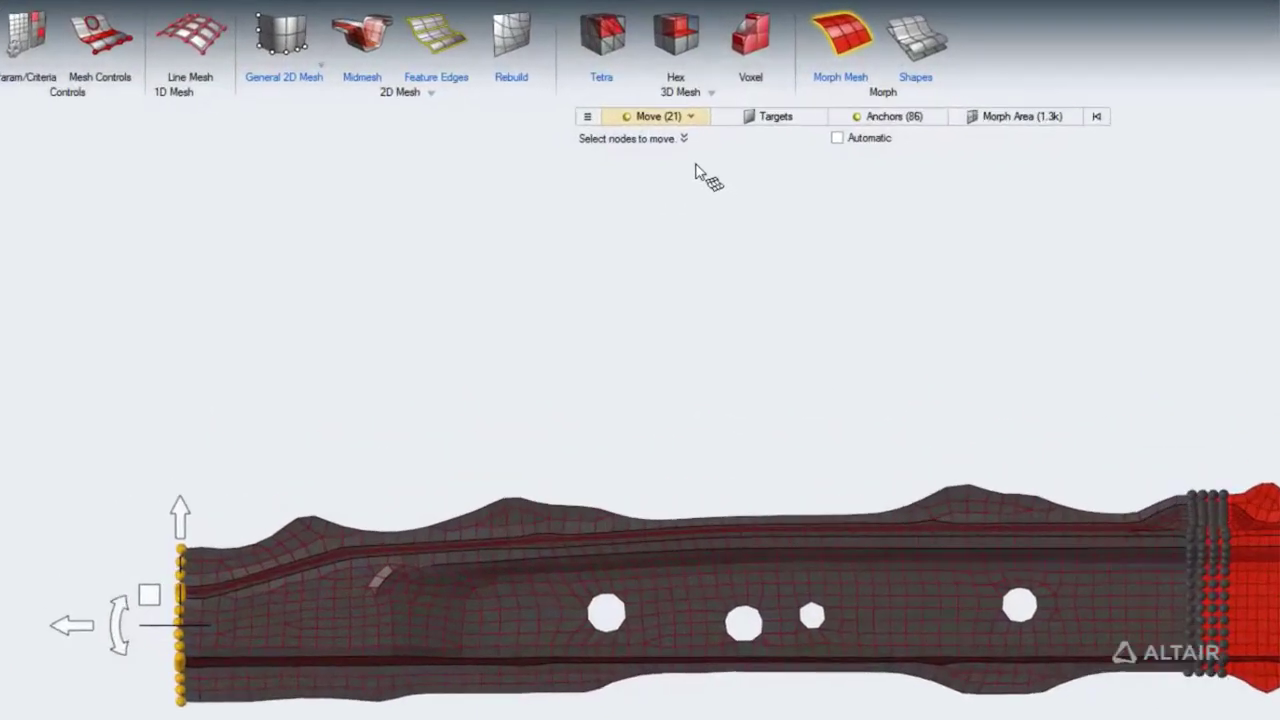
# Show the full usage instructions and shortcuts for selecting nodes to move in the Morph Mesh tool
pyautogui.click(684, 138)
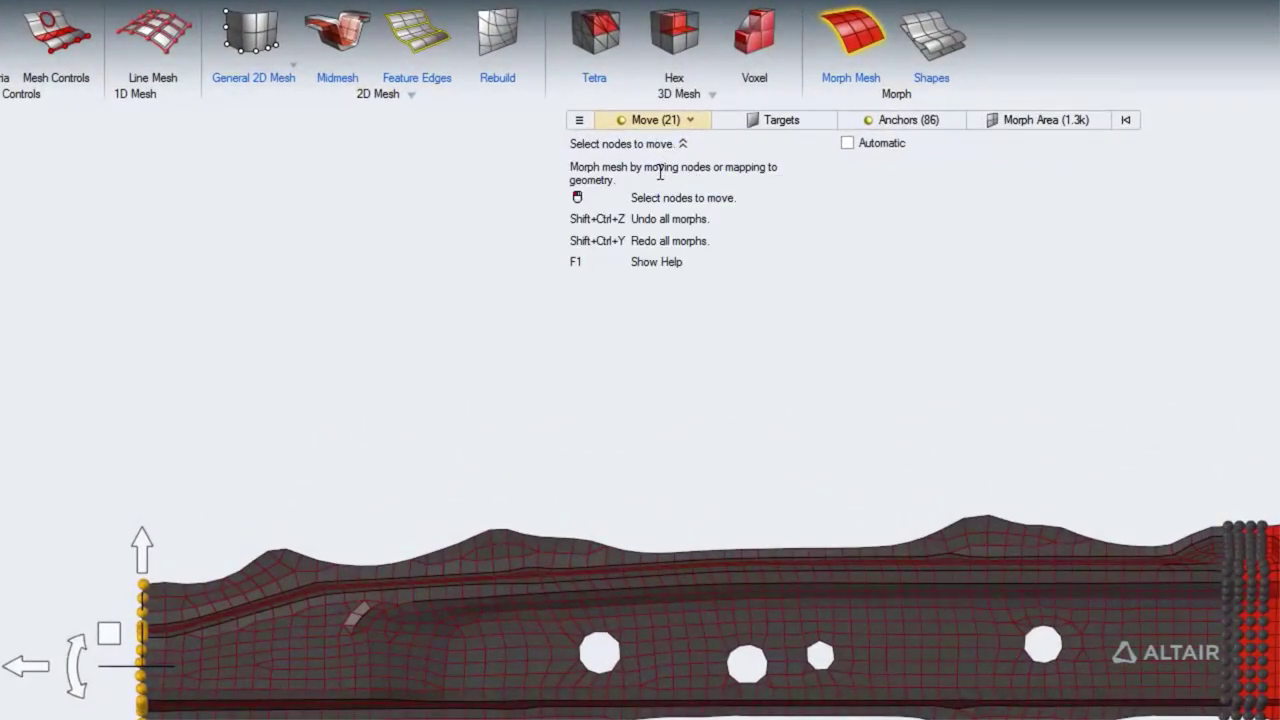